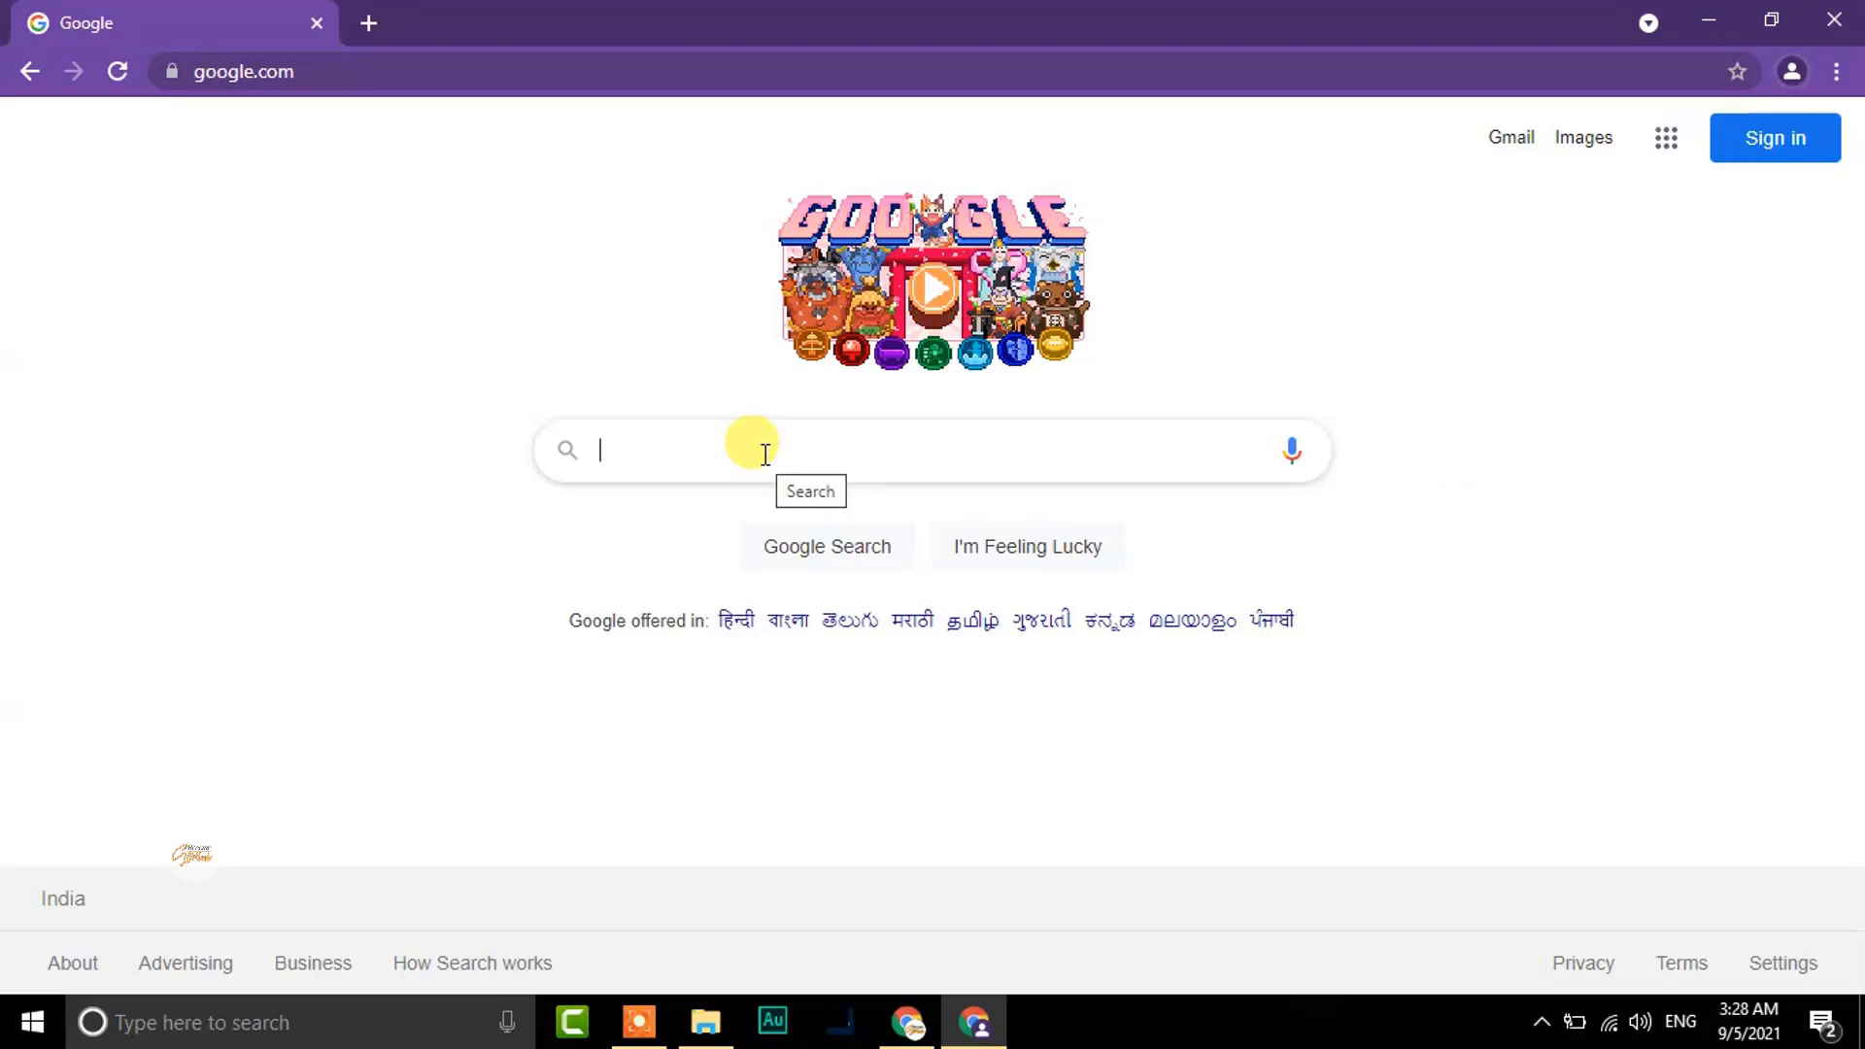
Search Google for 'gsuite' and open the 'G Suite - Now Google Workspace' ad result
text(gsuite)
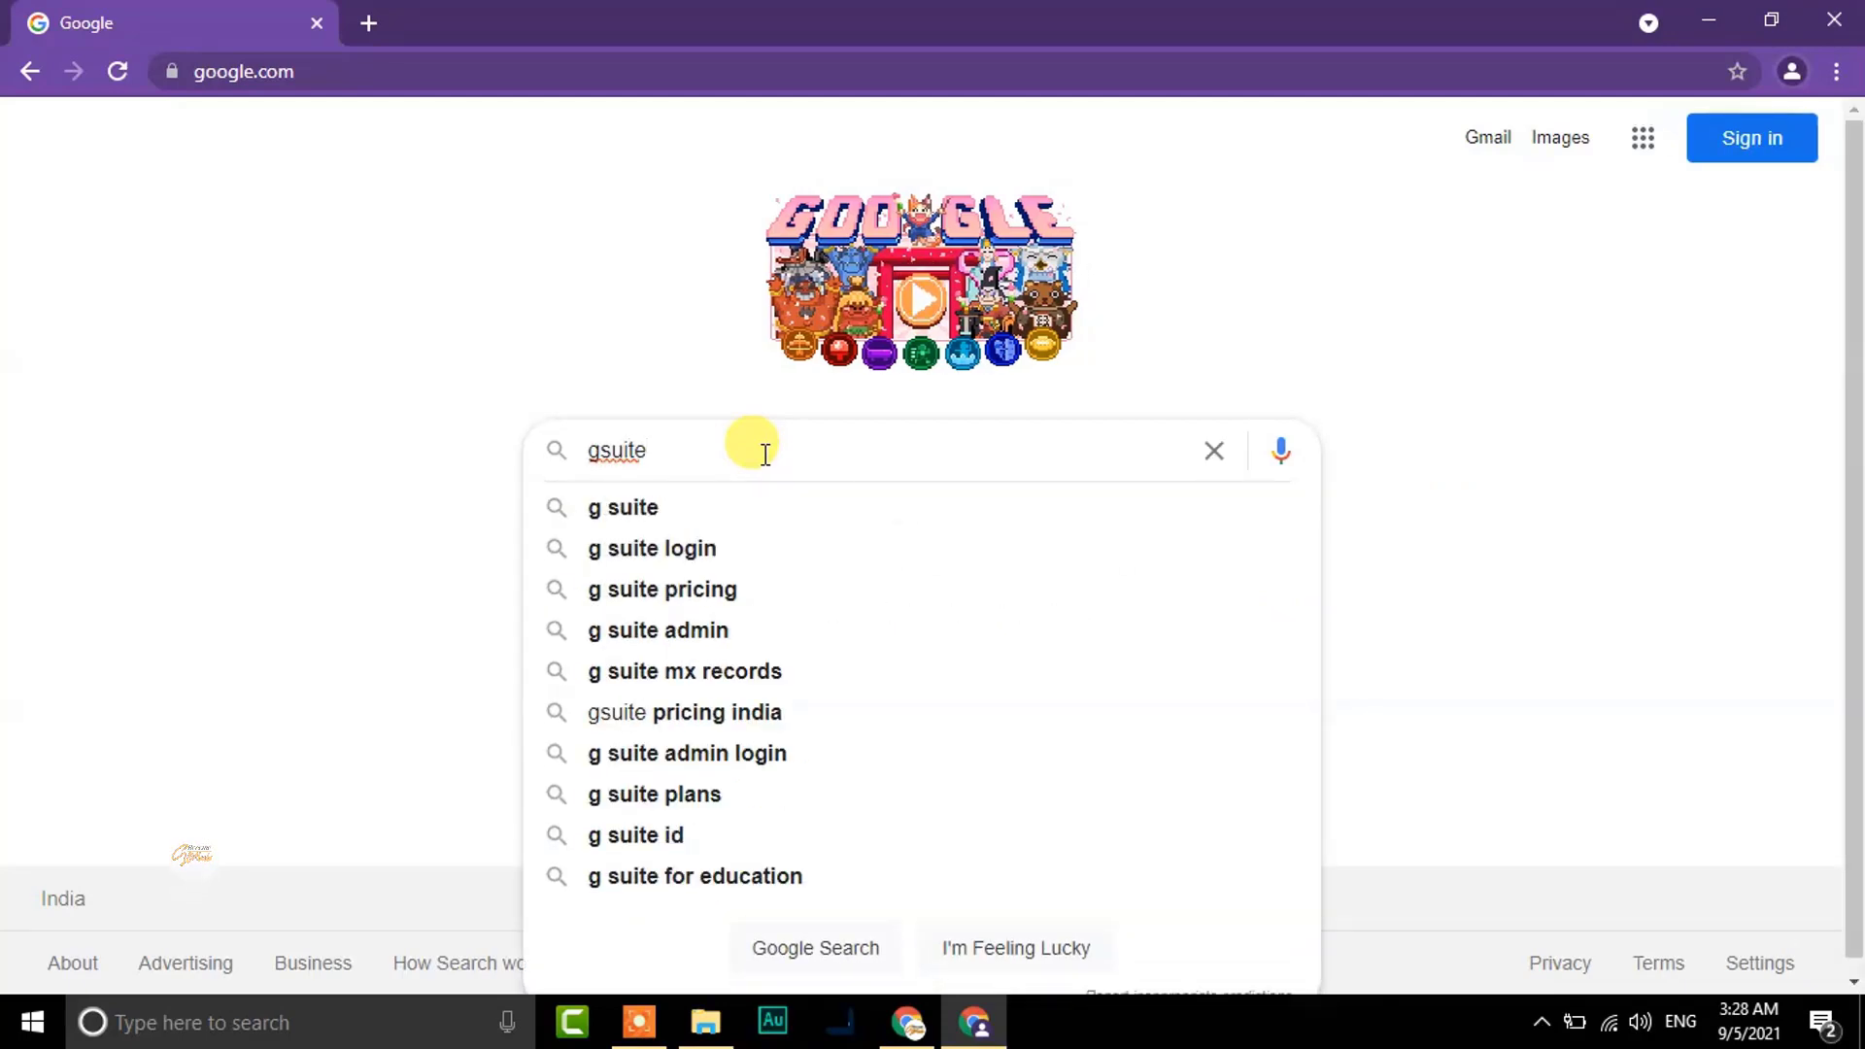
key(Return)
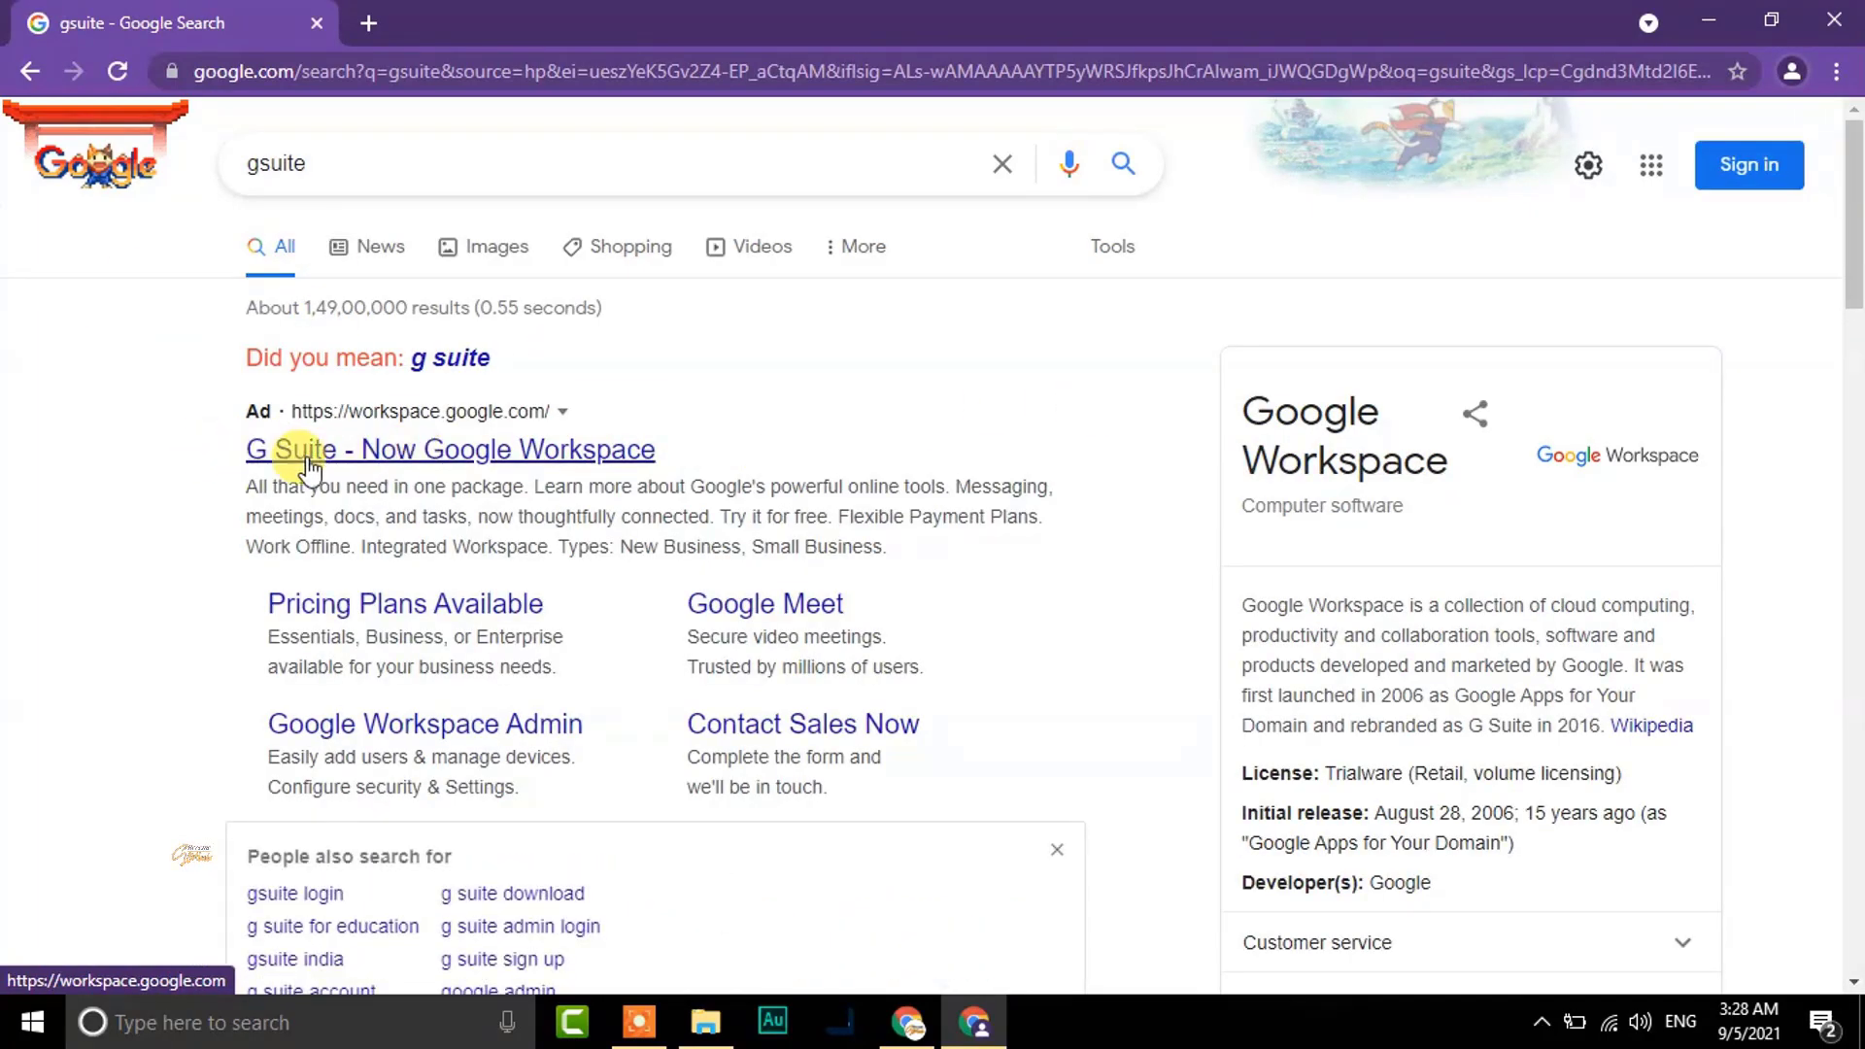
click(525, 464)
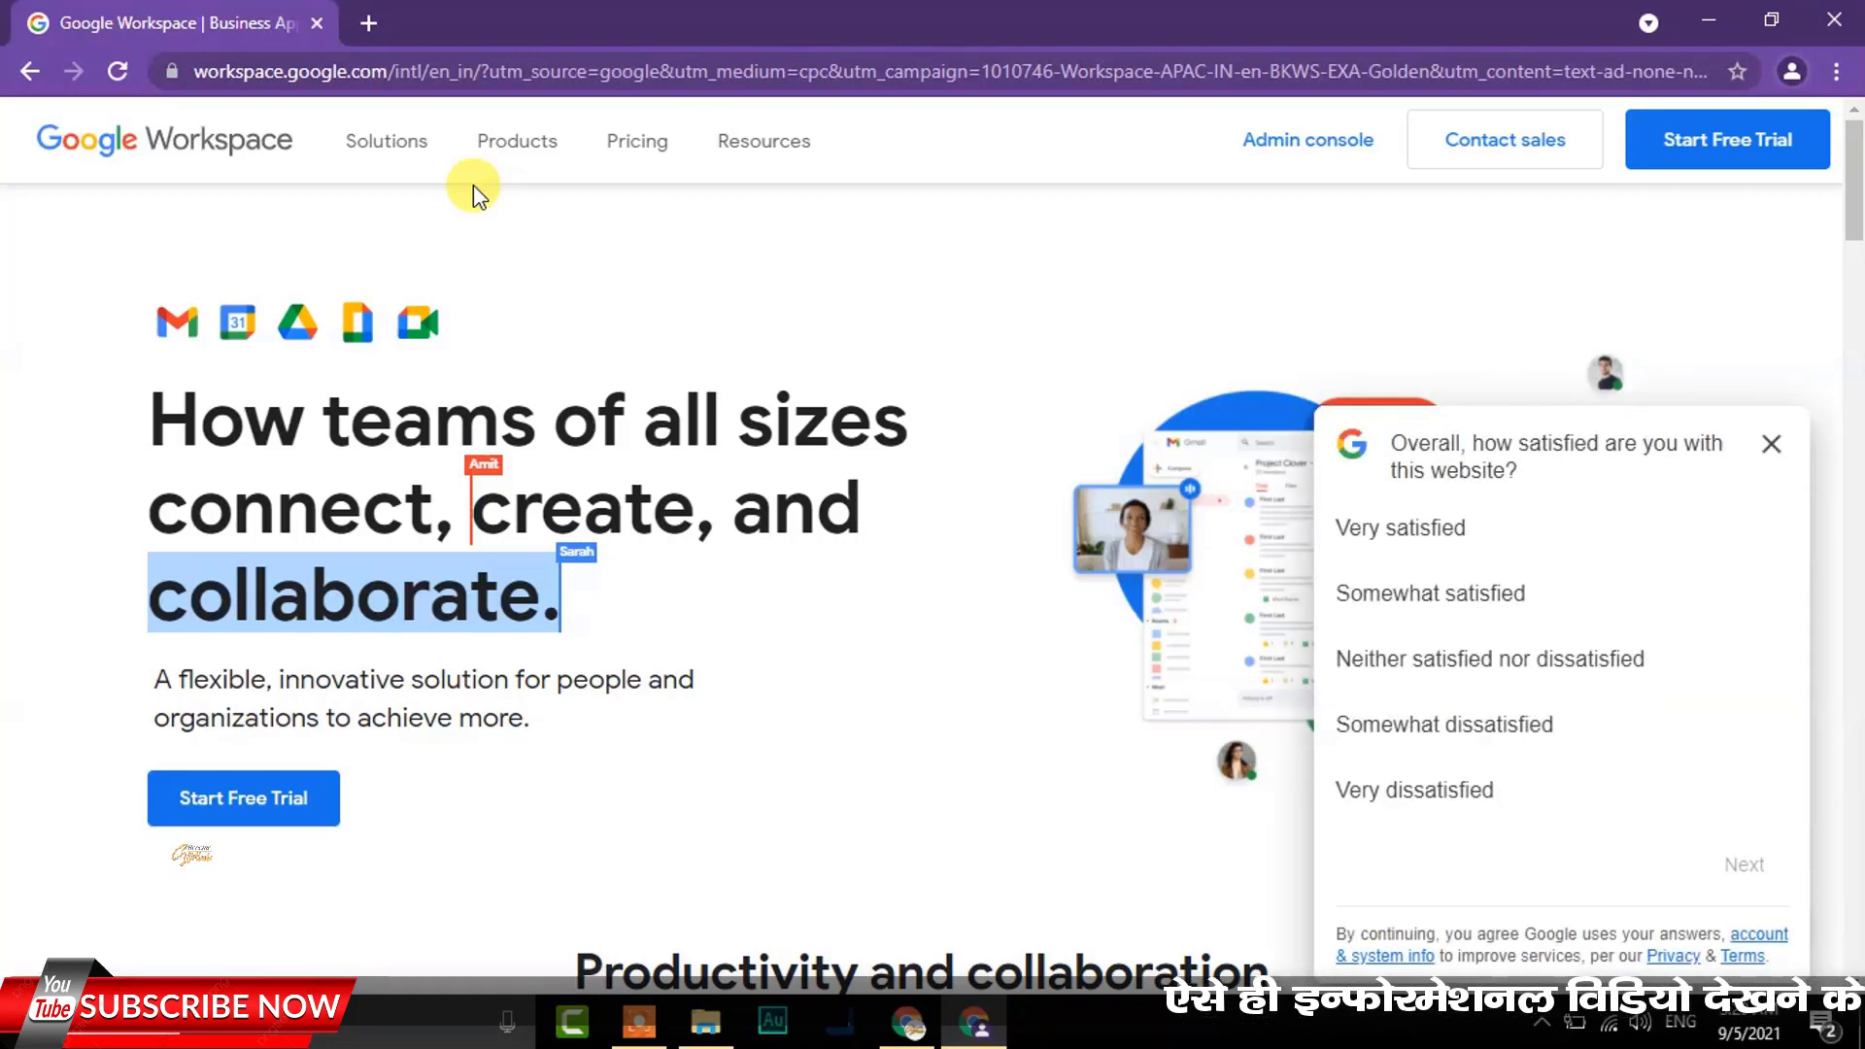
Close the satisfaction survey popup covering the Workspace landing page
click(1771, 444)
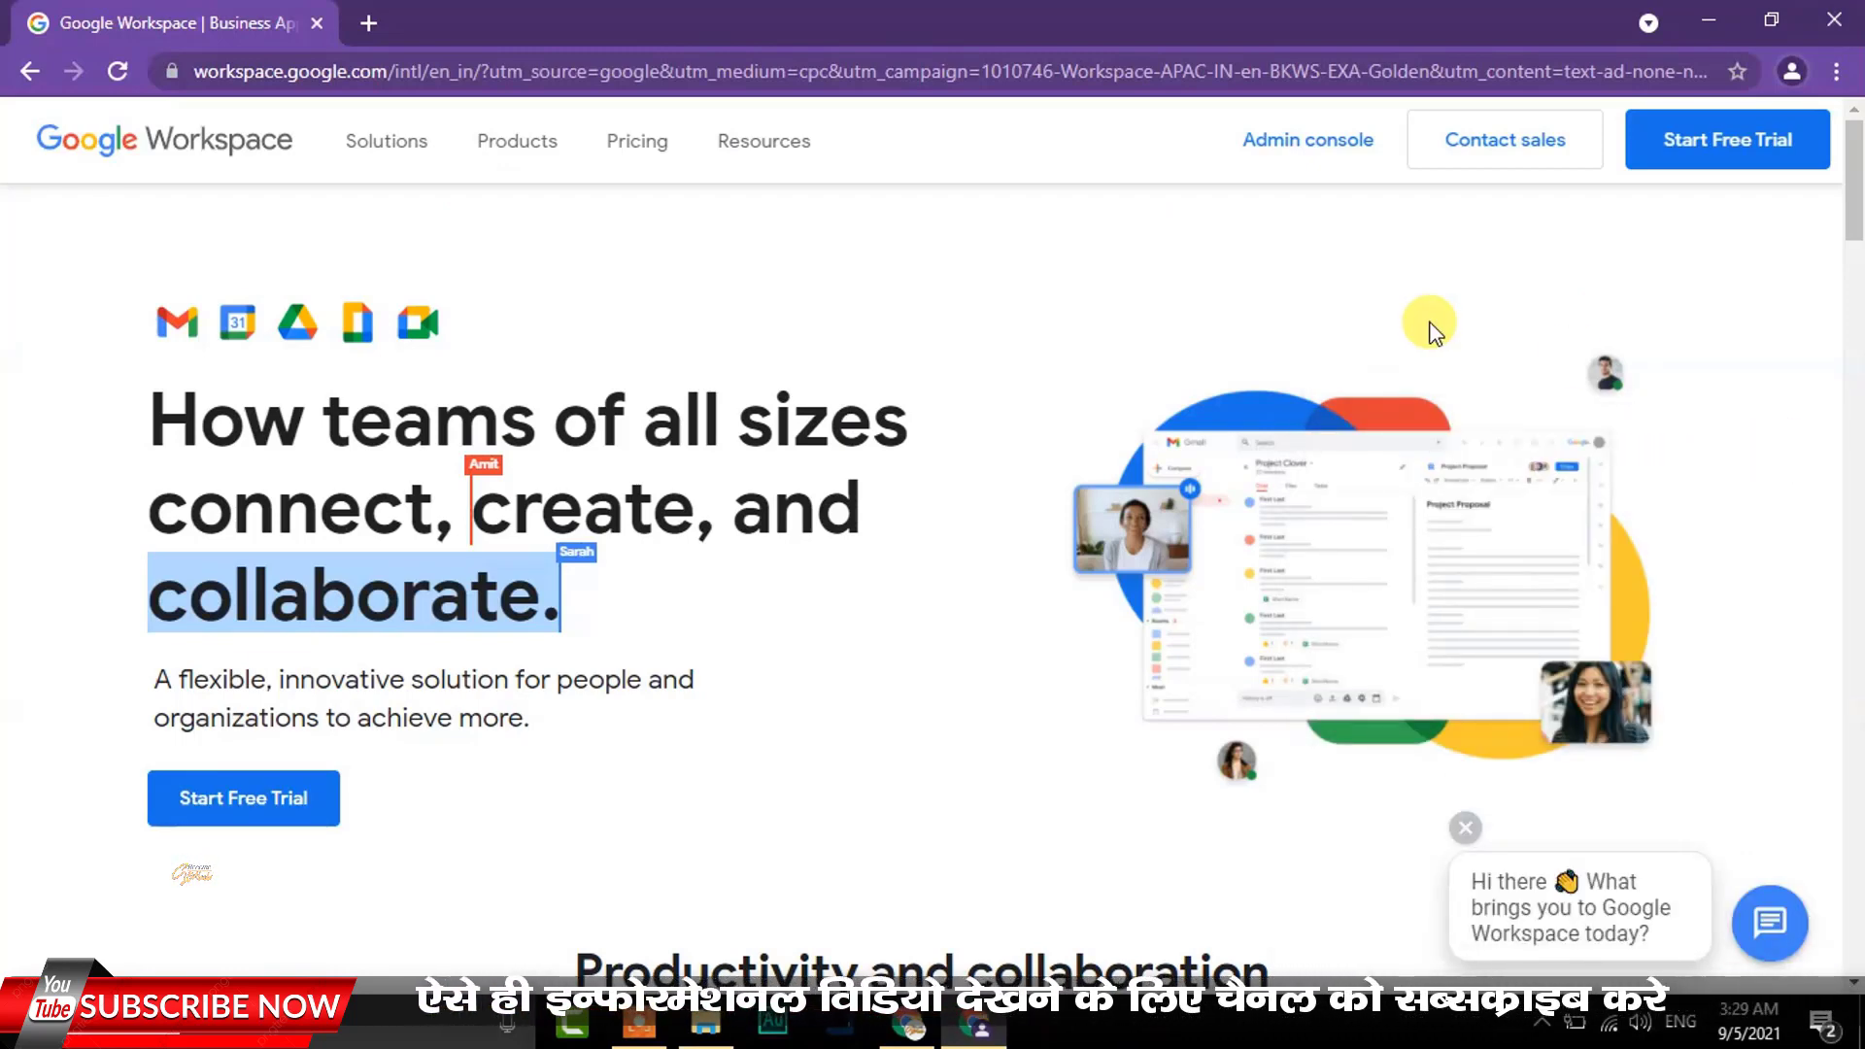
Review the Business Starter, Standard, Plus and Enterprise pricing cards, then start the free trial
click(628, 144)
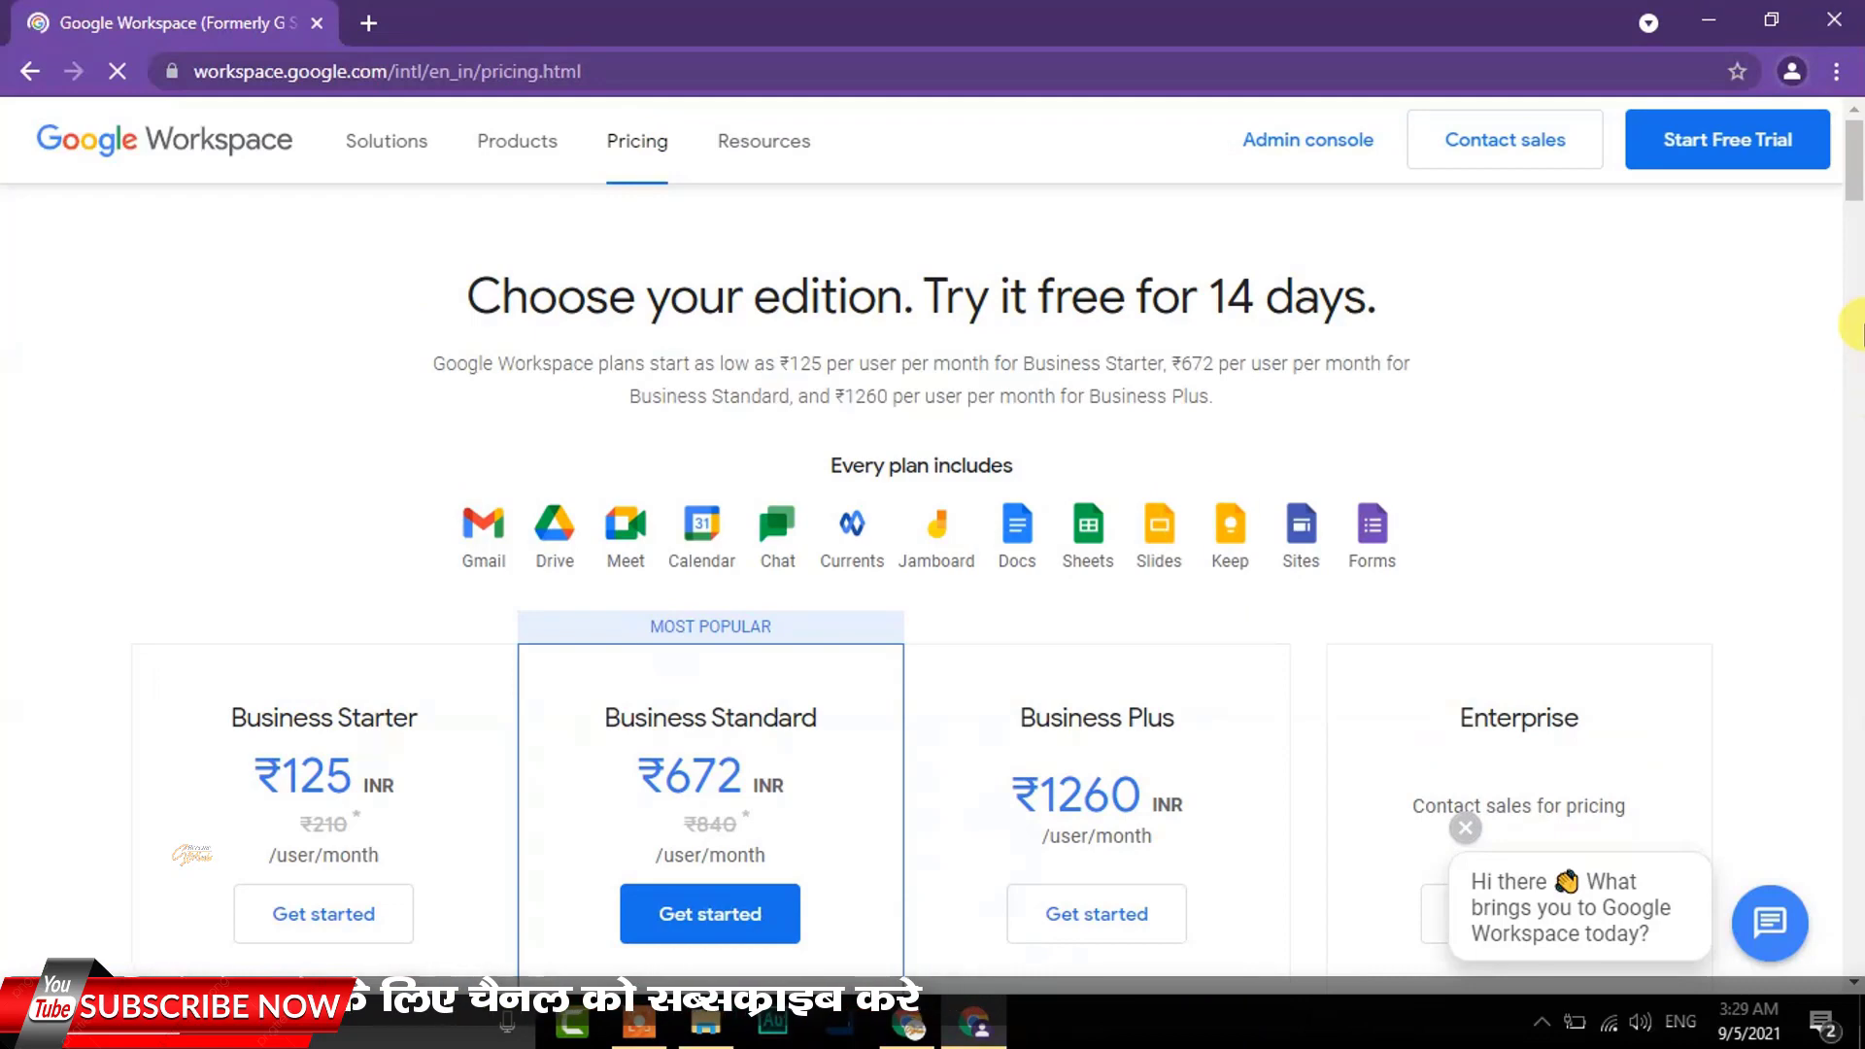
drag(1857, 159, 1859, 202)
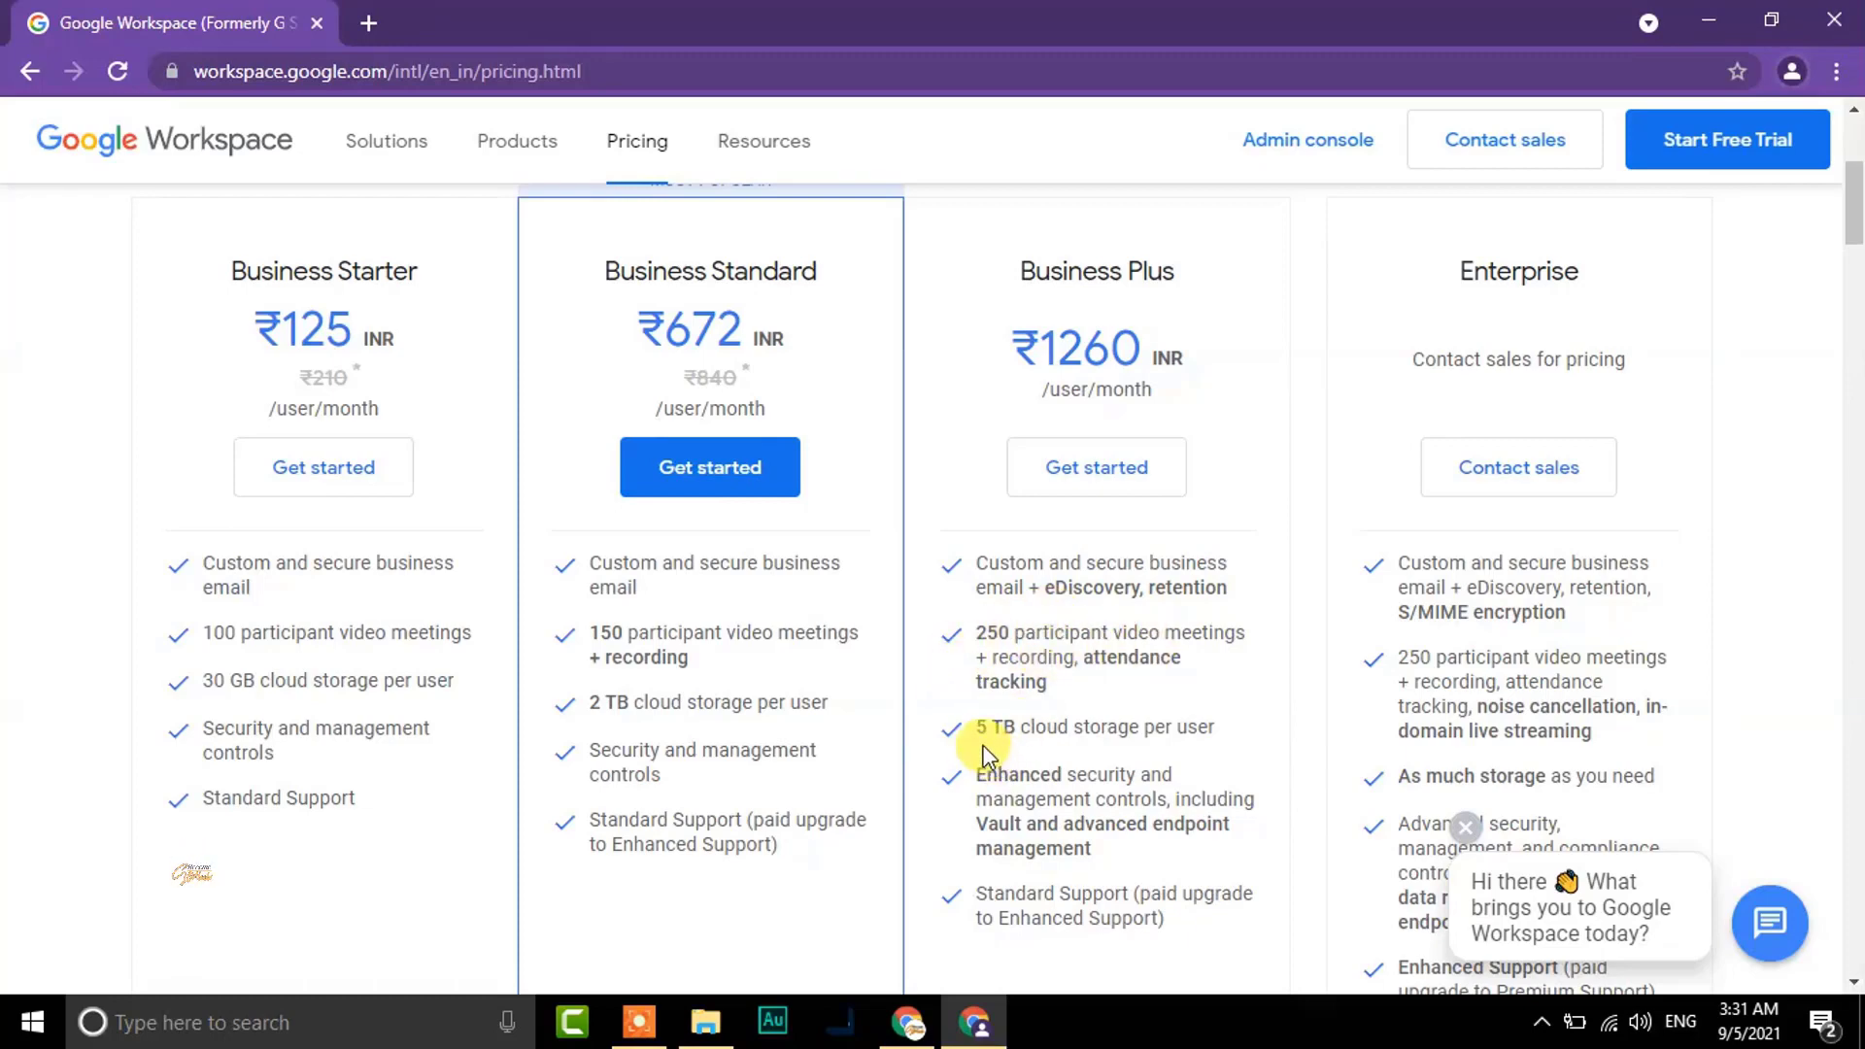
drag(976, 729, 1316, 734)
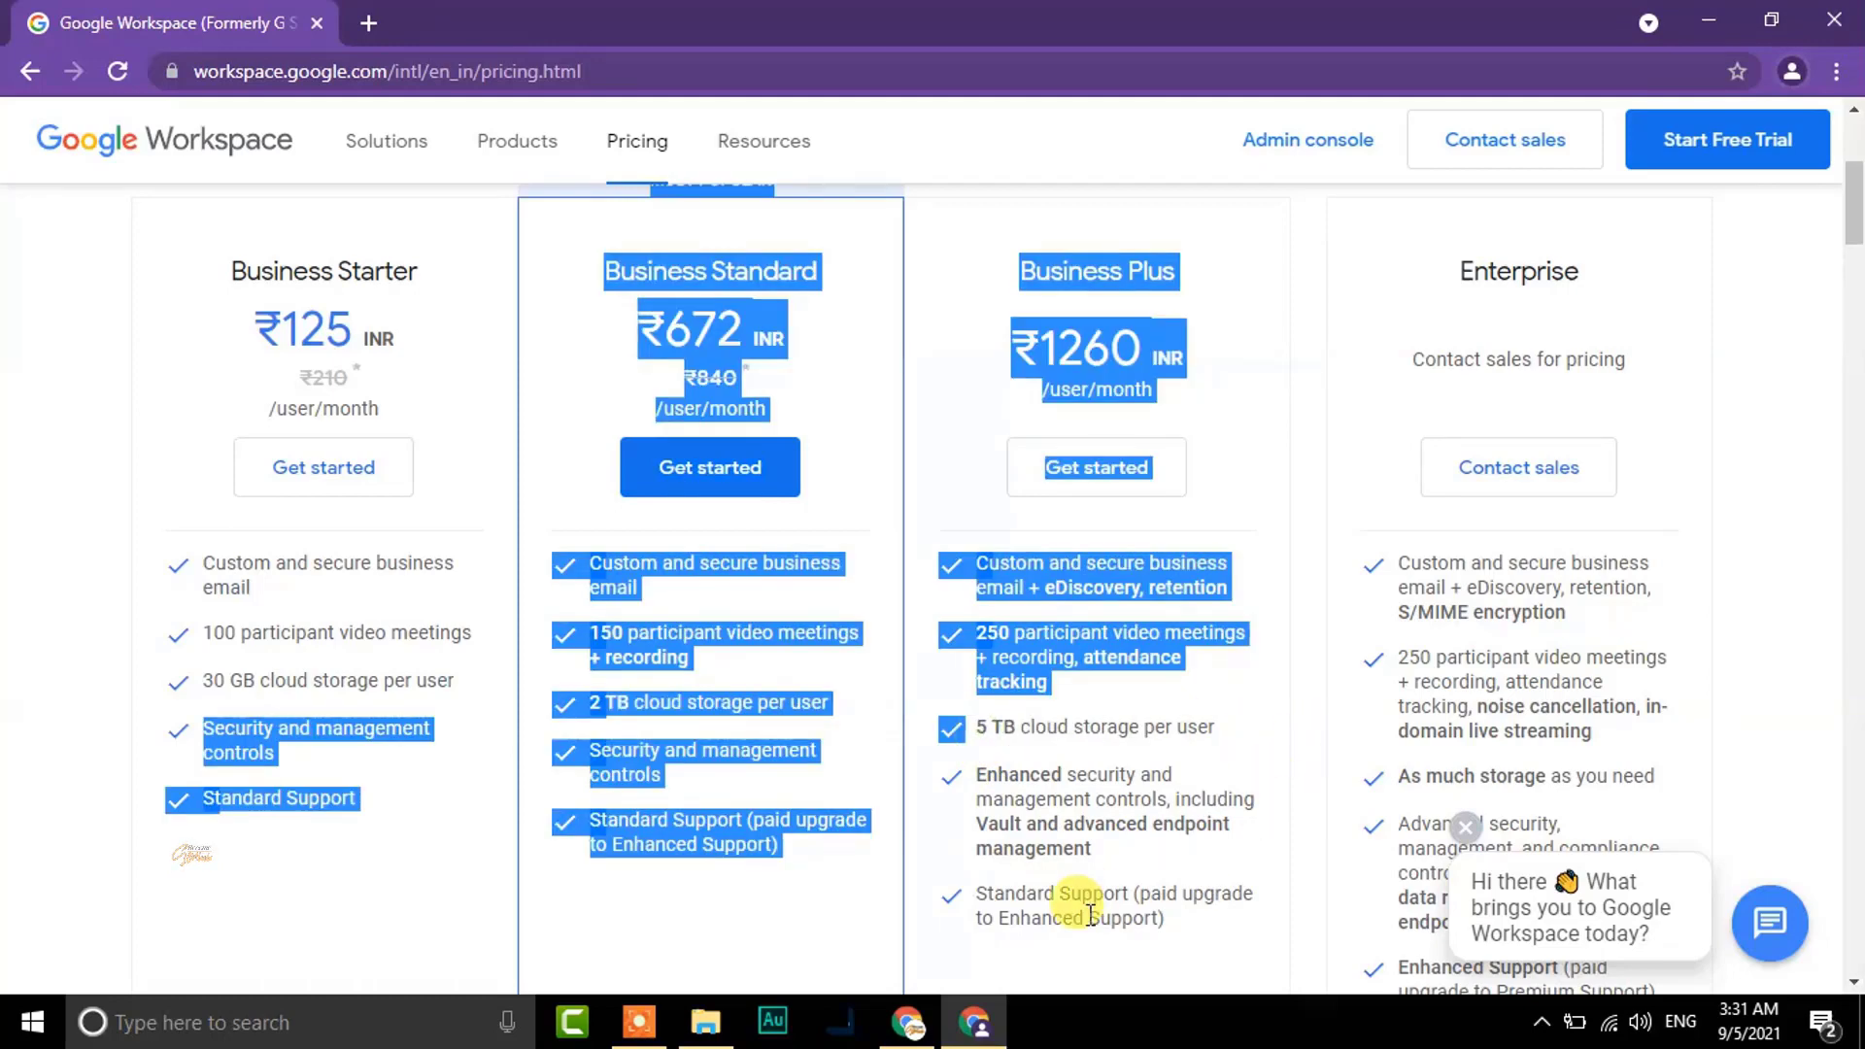
click(795, 961)
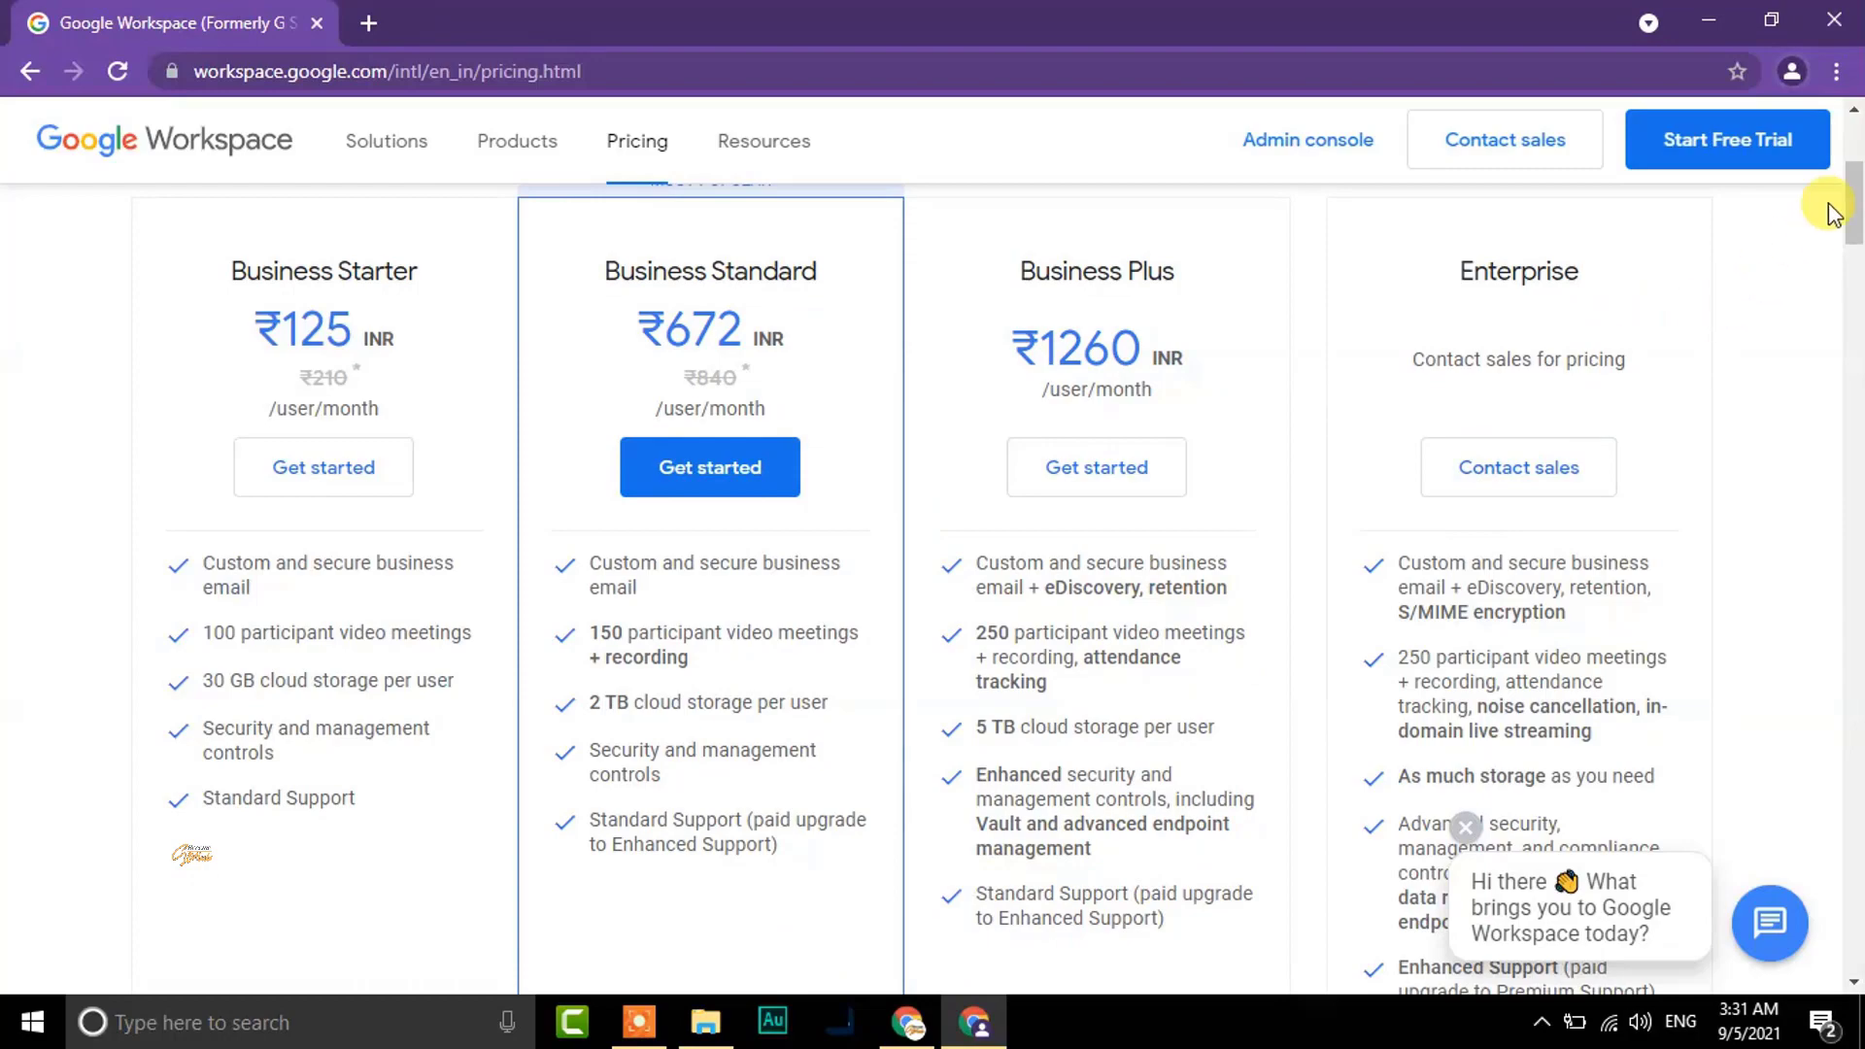
mouse_move(1853, 199)
mouse_down()
mouse_move(1853, 260)
mouse_move(1857, 182)
mouse_up()
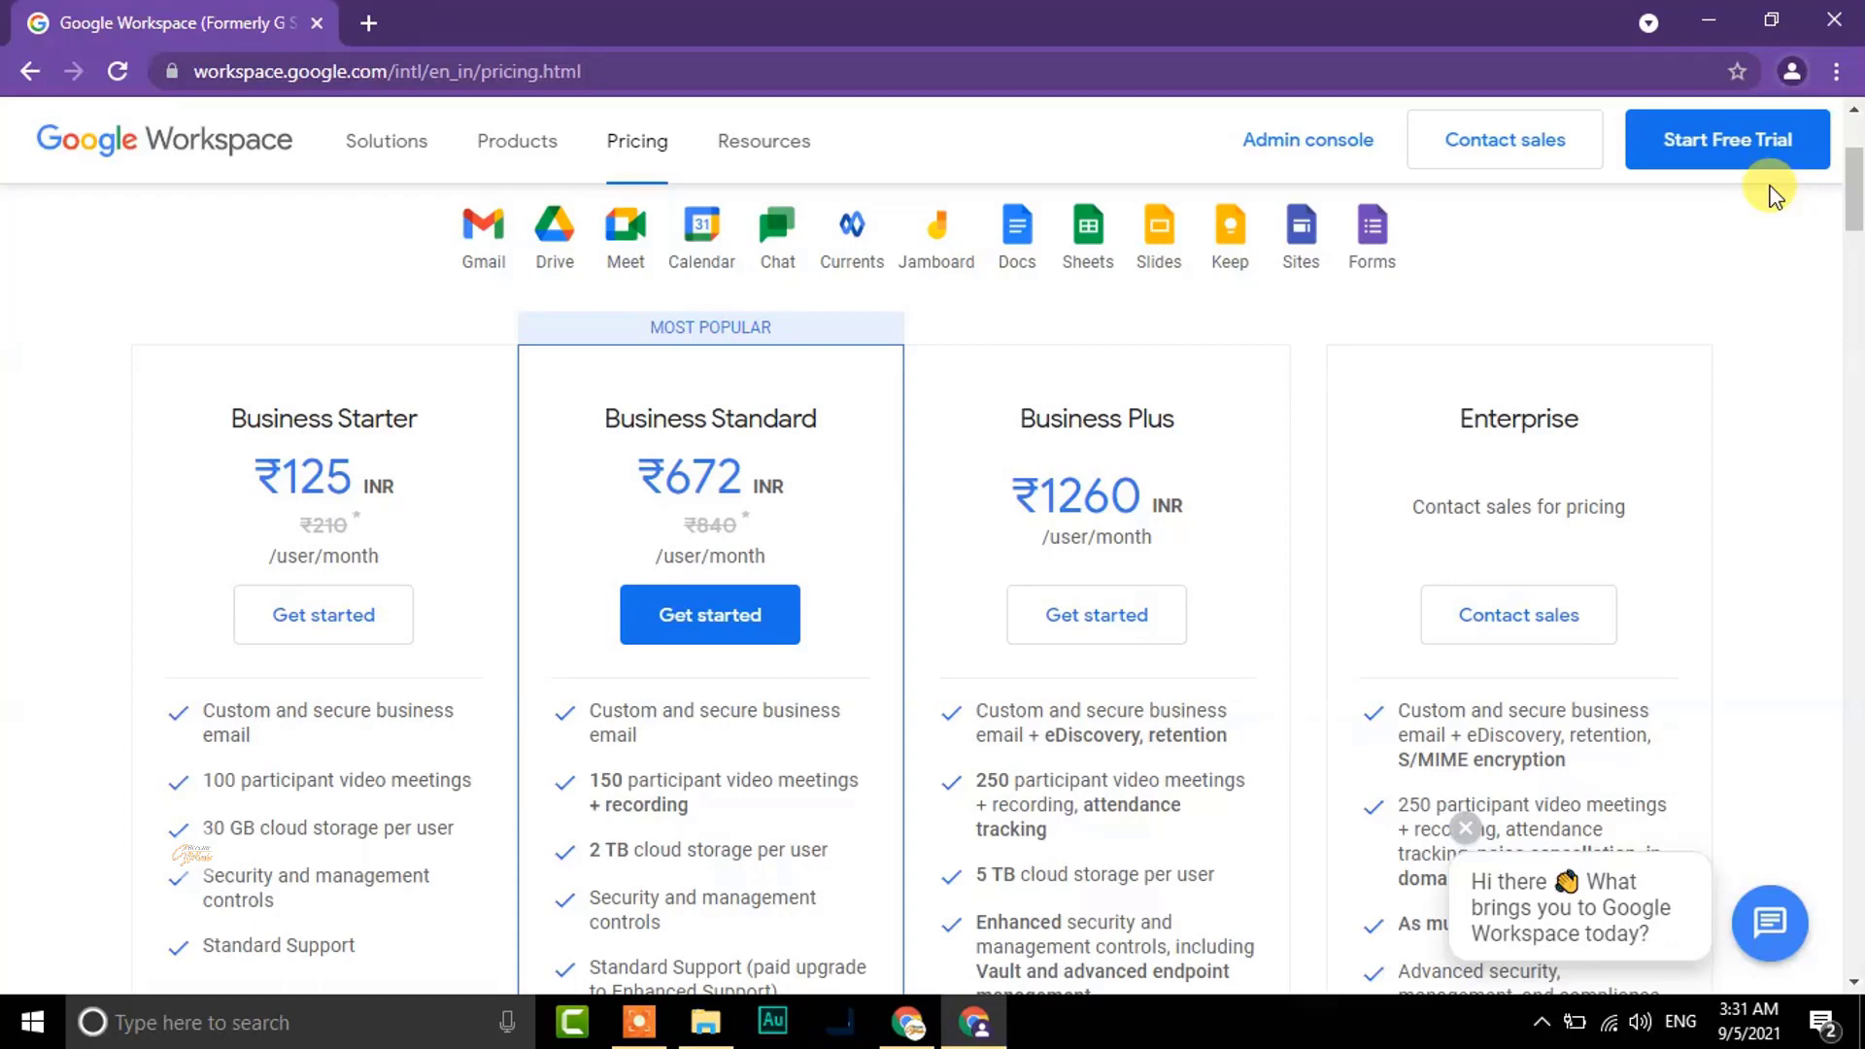
click(1682, 139)
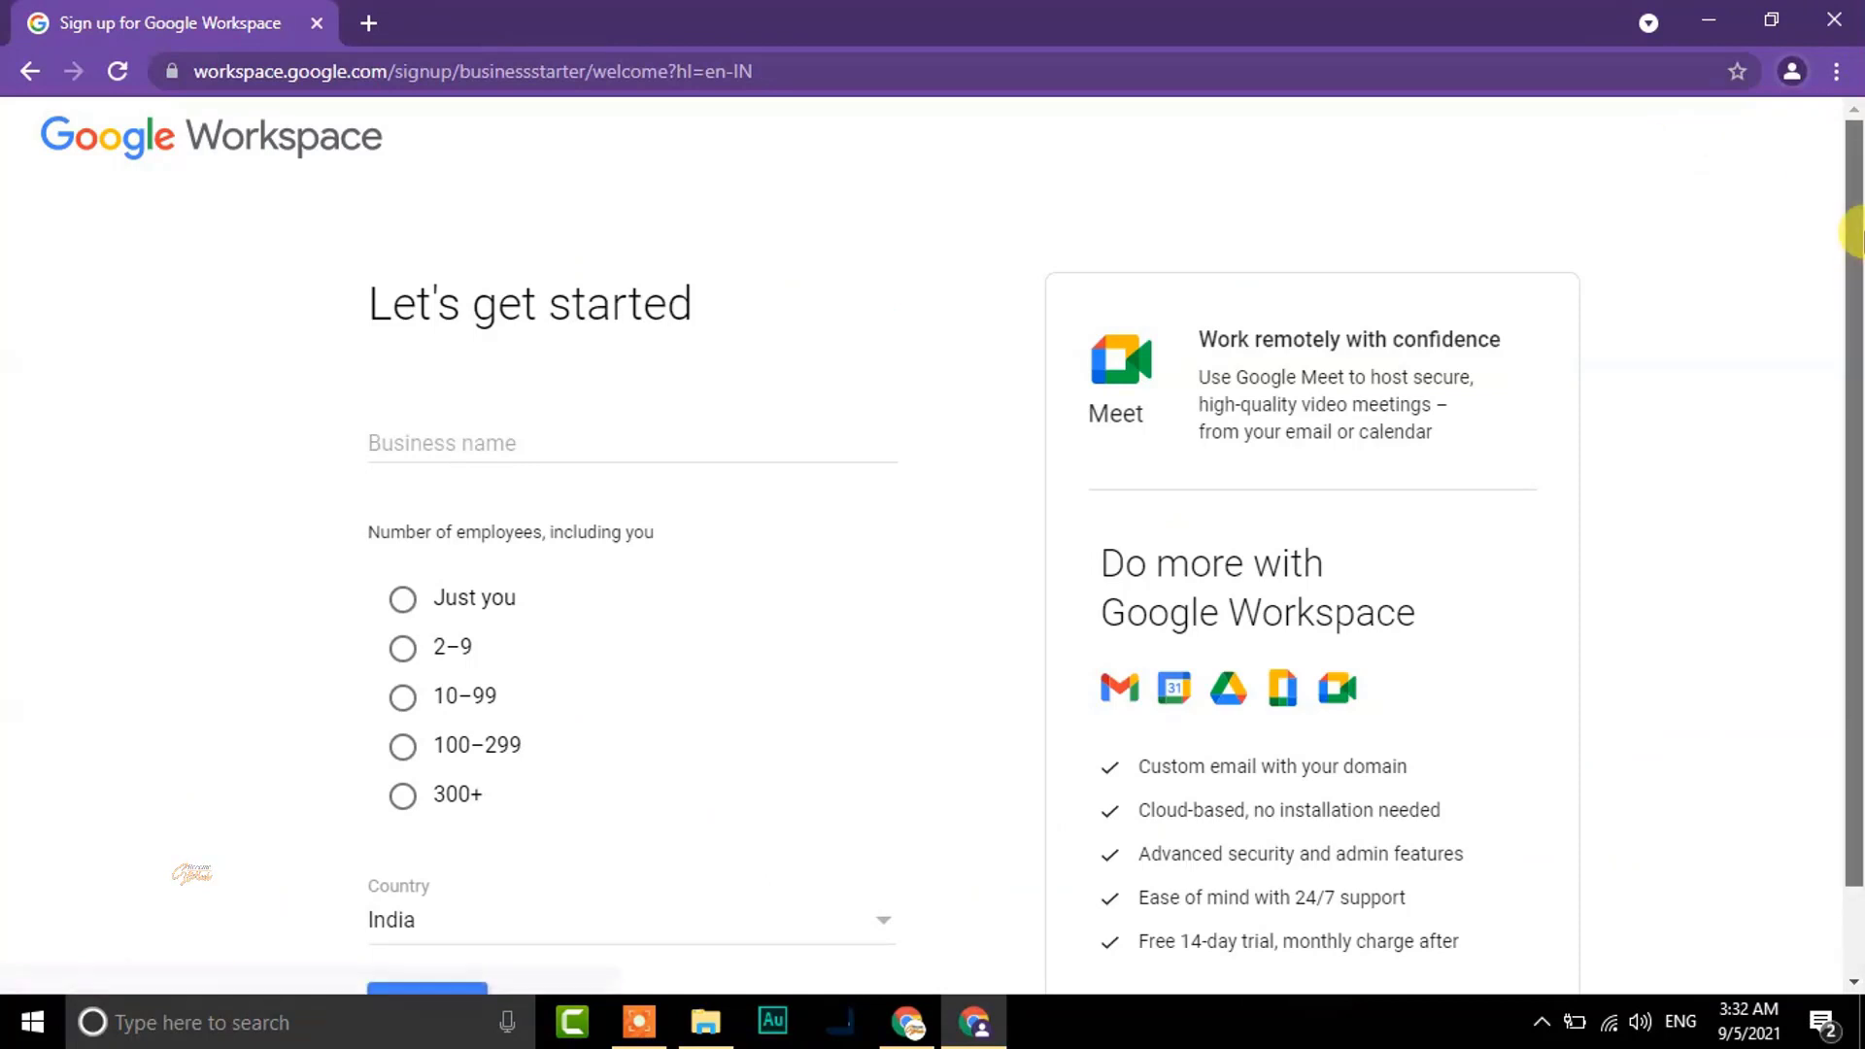
Enter business name 'Become genius', choose 2–9 employees with India, and continue
click(599, 407)
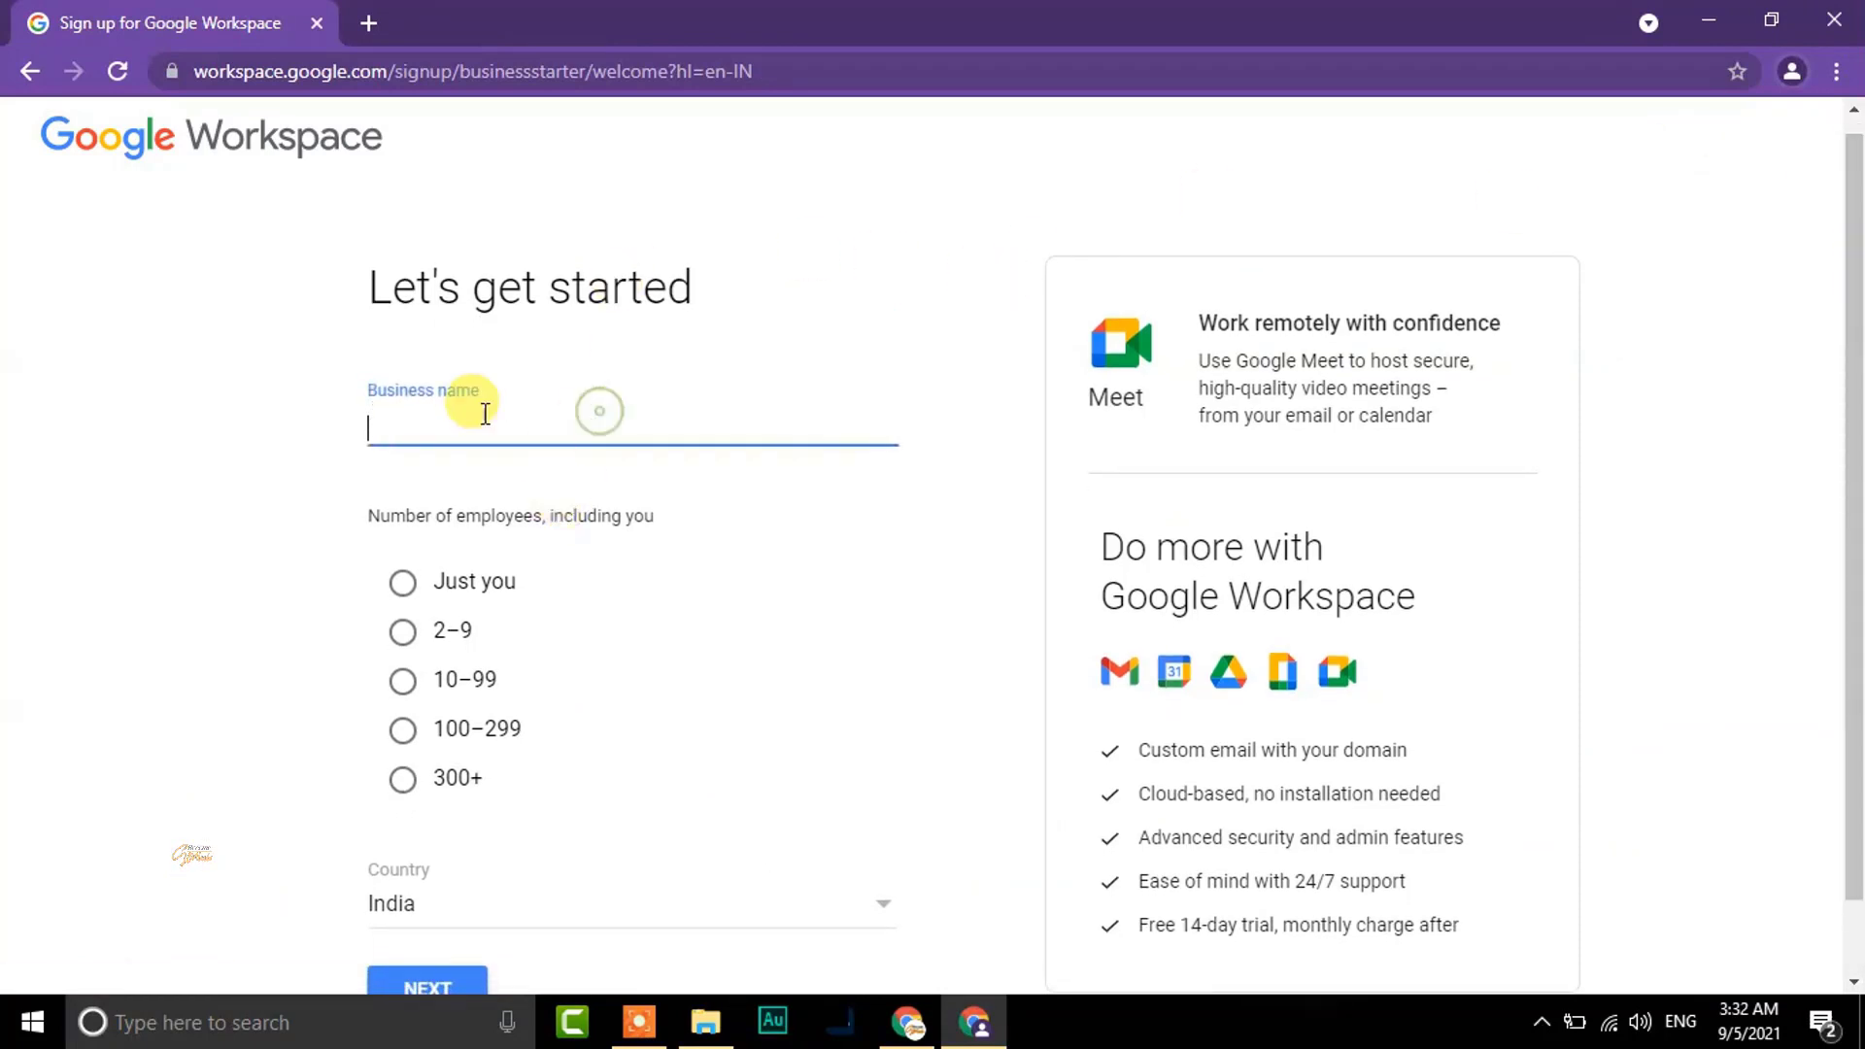
click(428, 416)
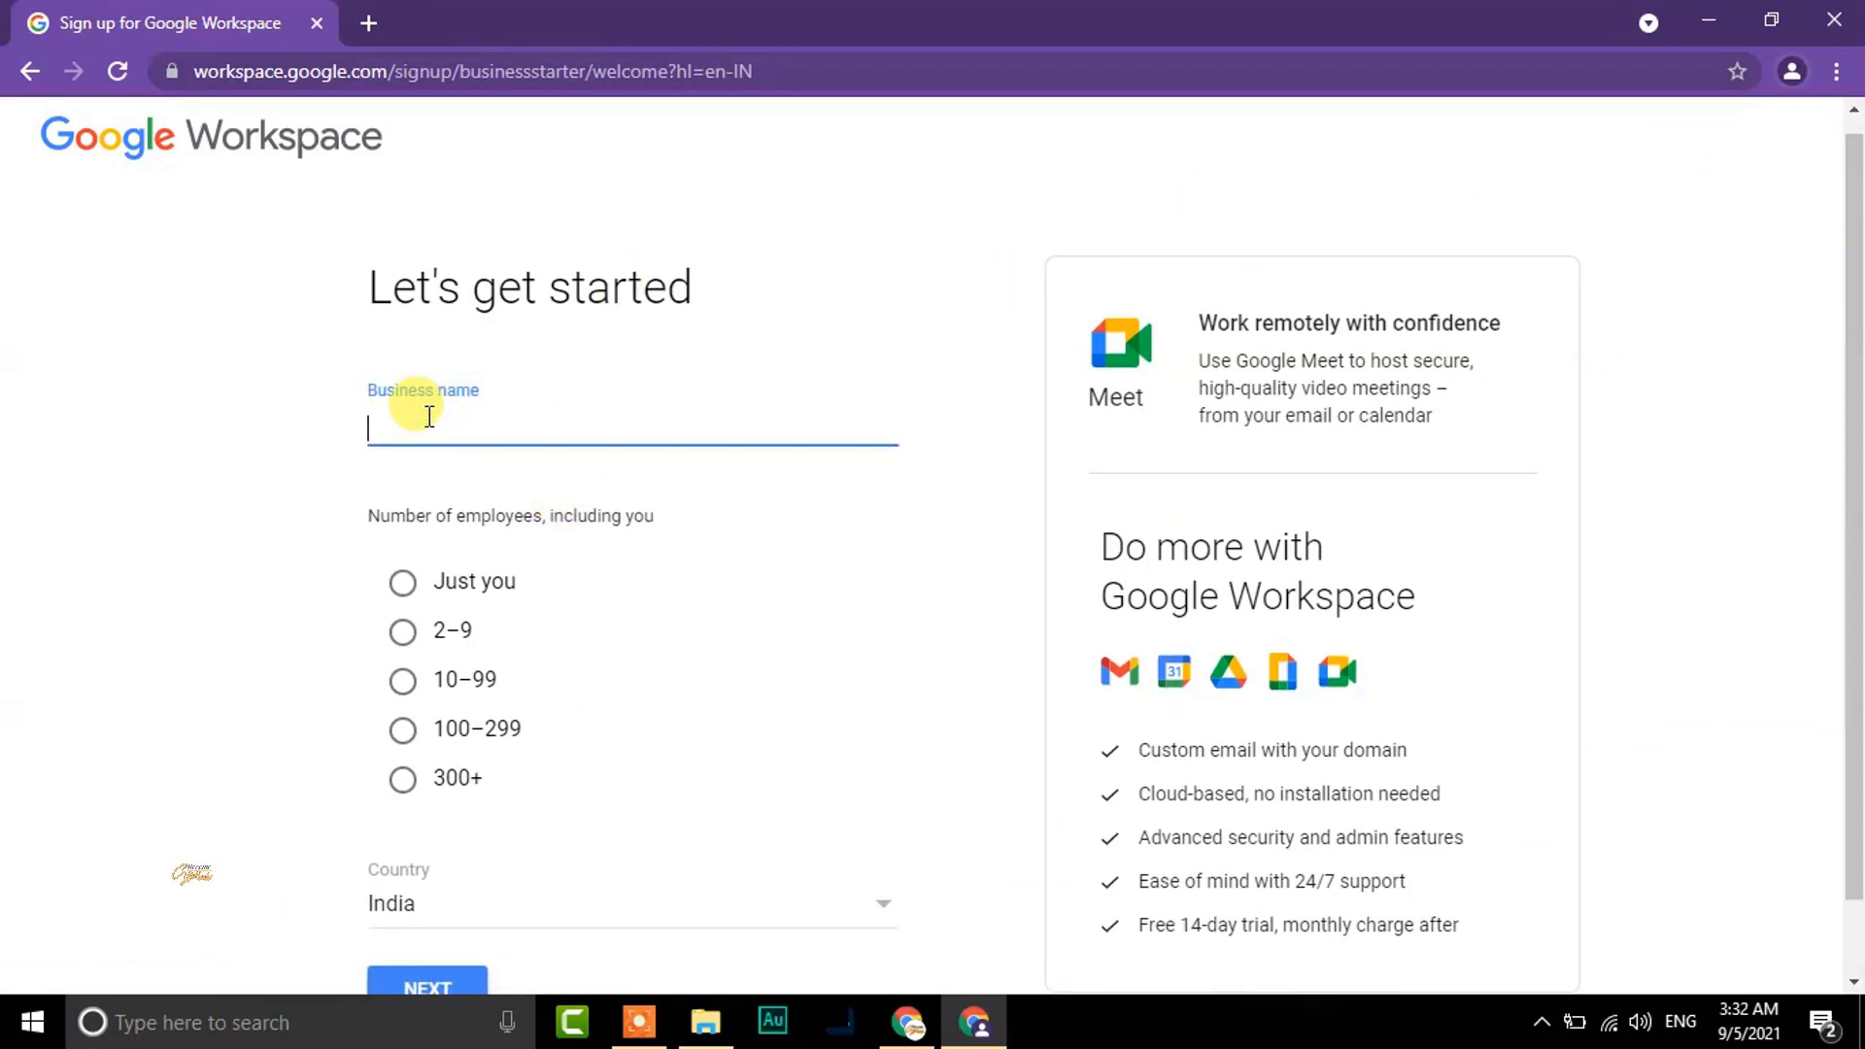
text(Become genius)
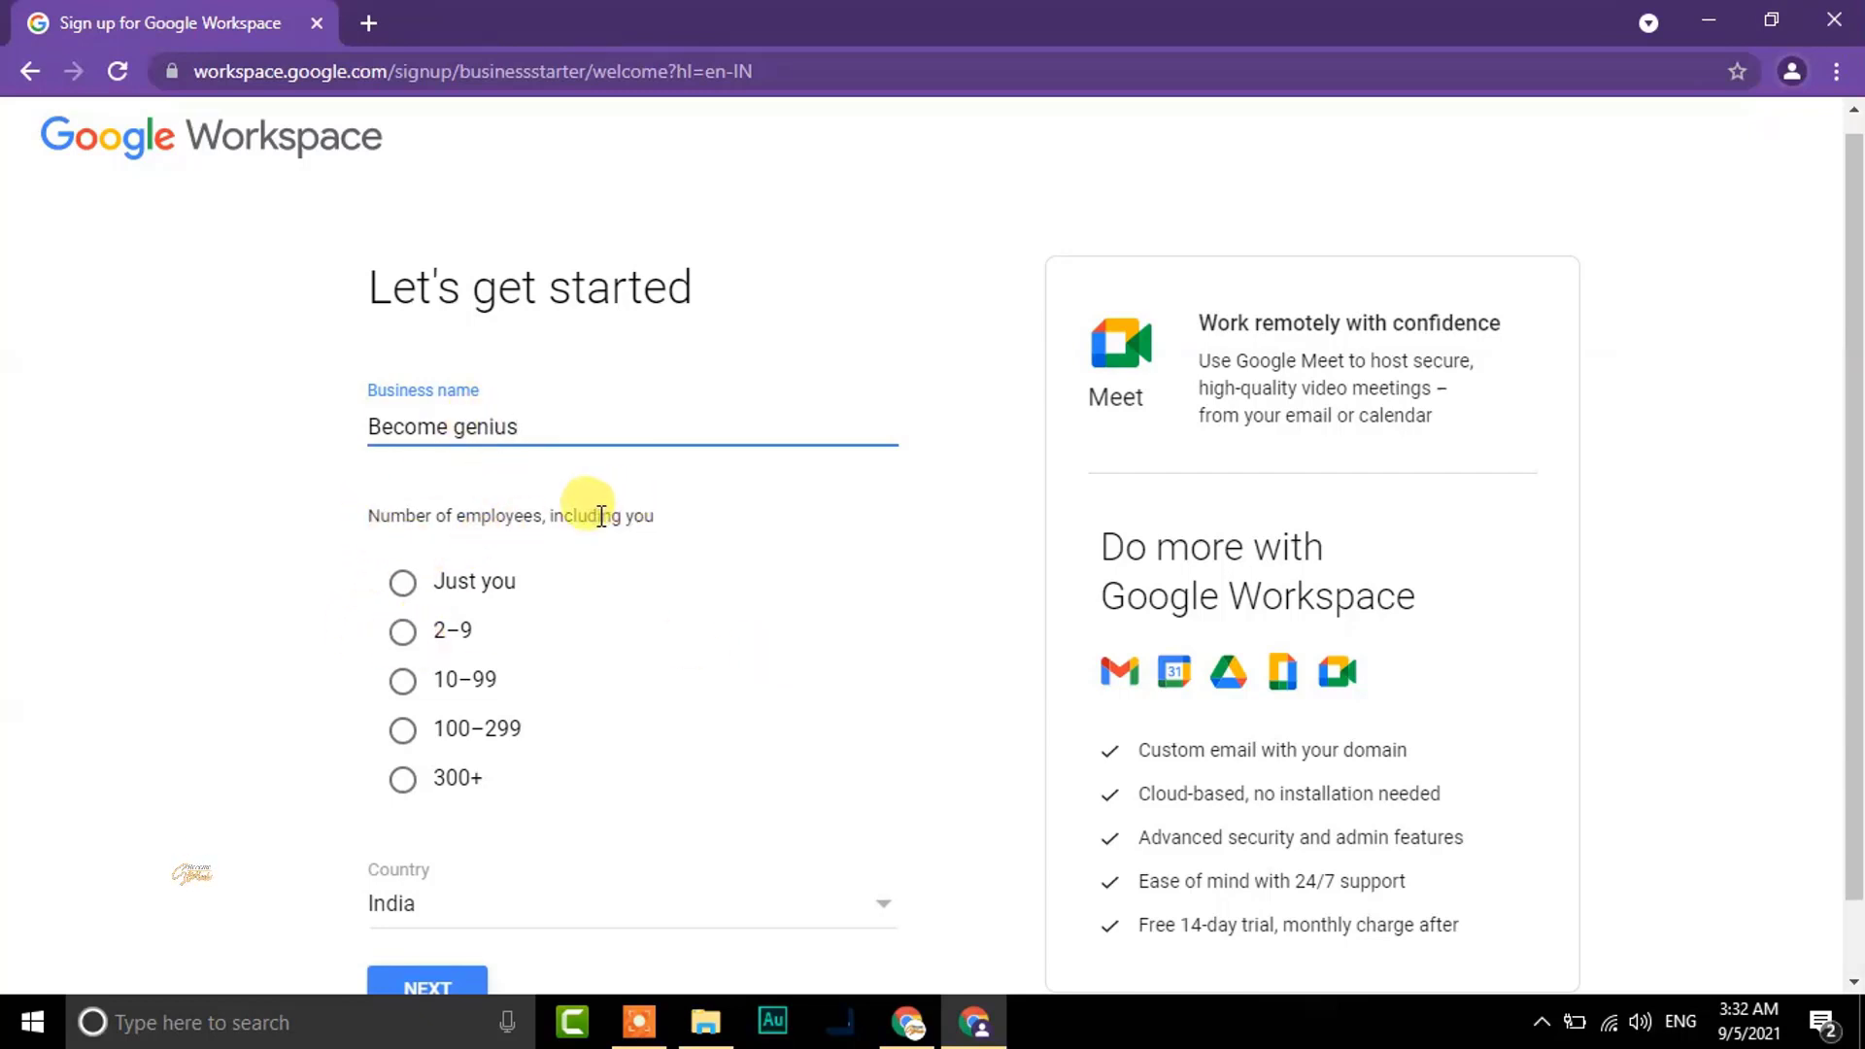
click(418, 648)
click(455, 993)
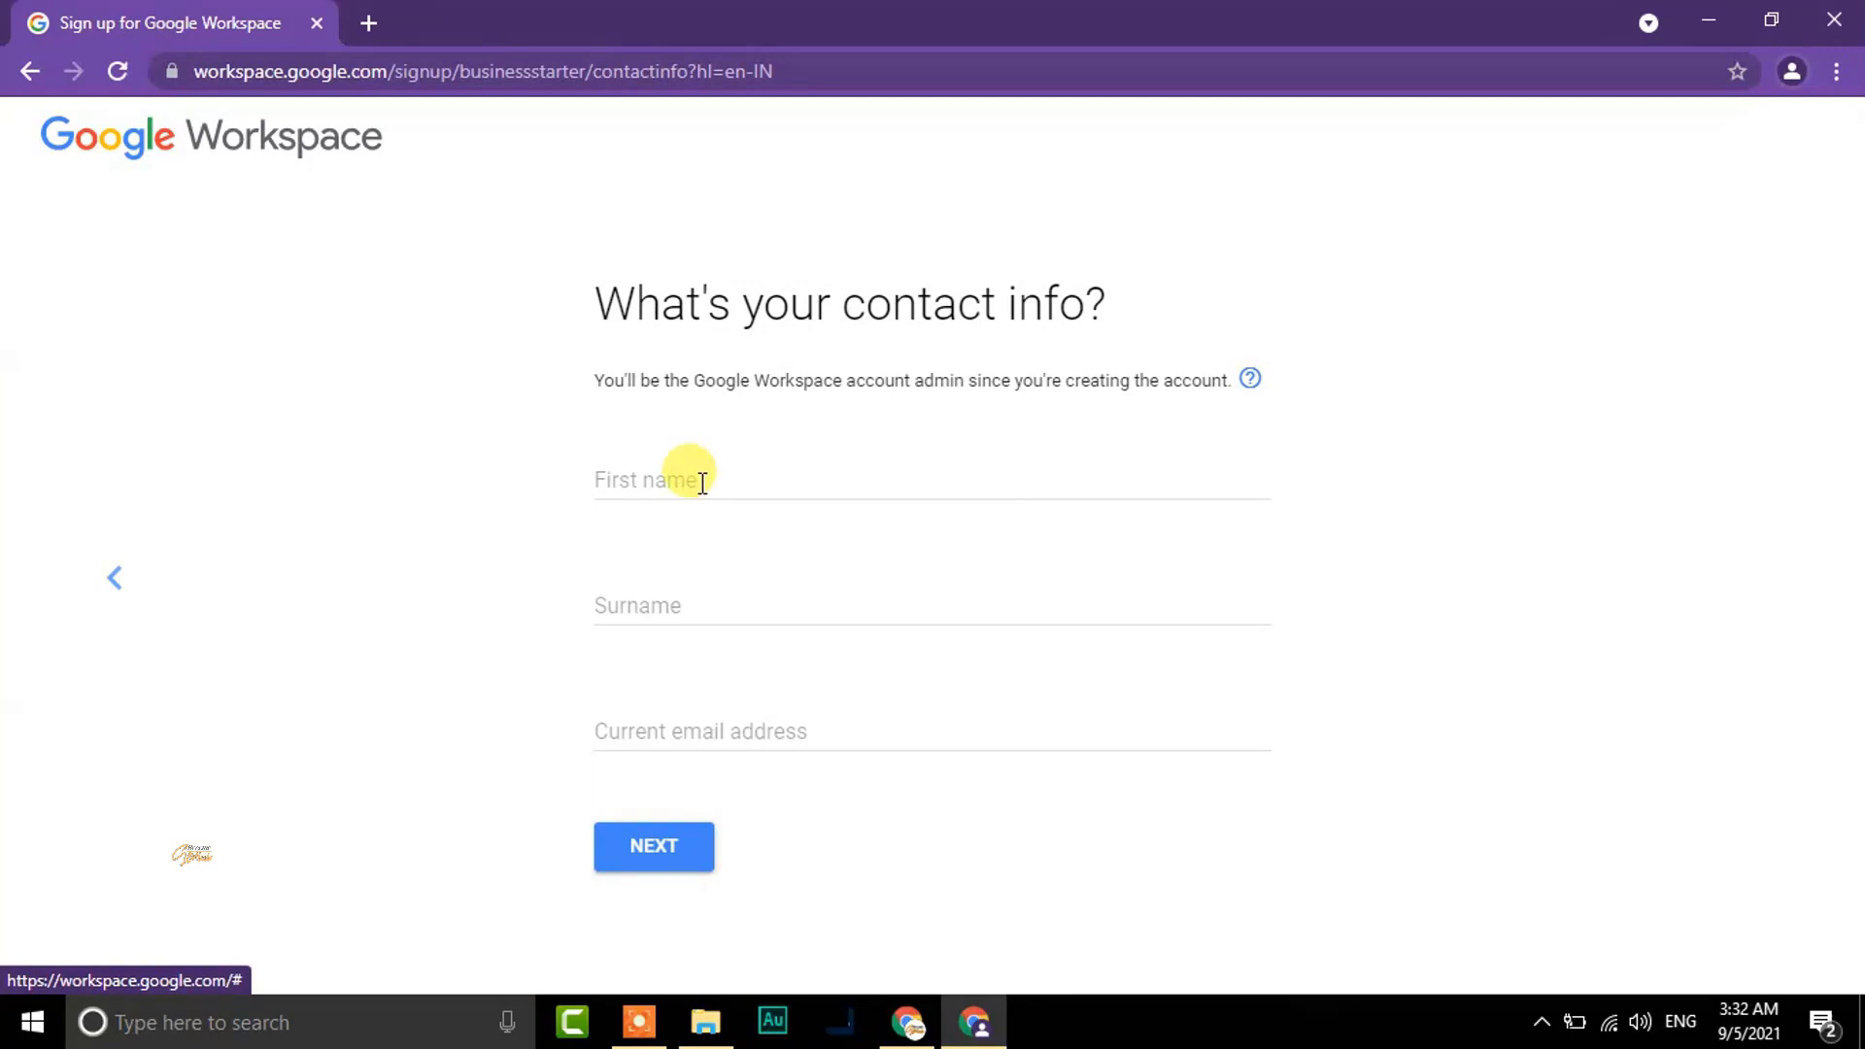
Fill the First name, Surname and Current email address fields with the admin's details and continue
click(664, 622)
click(666, 730)
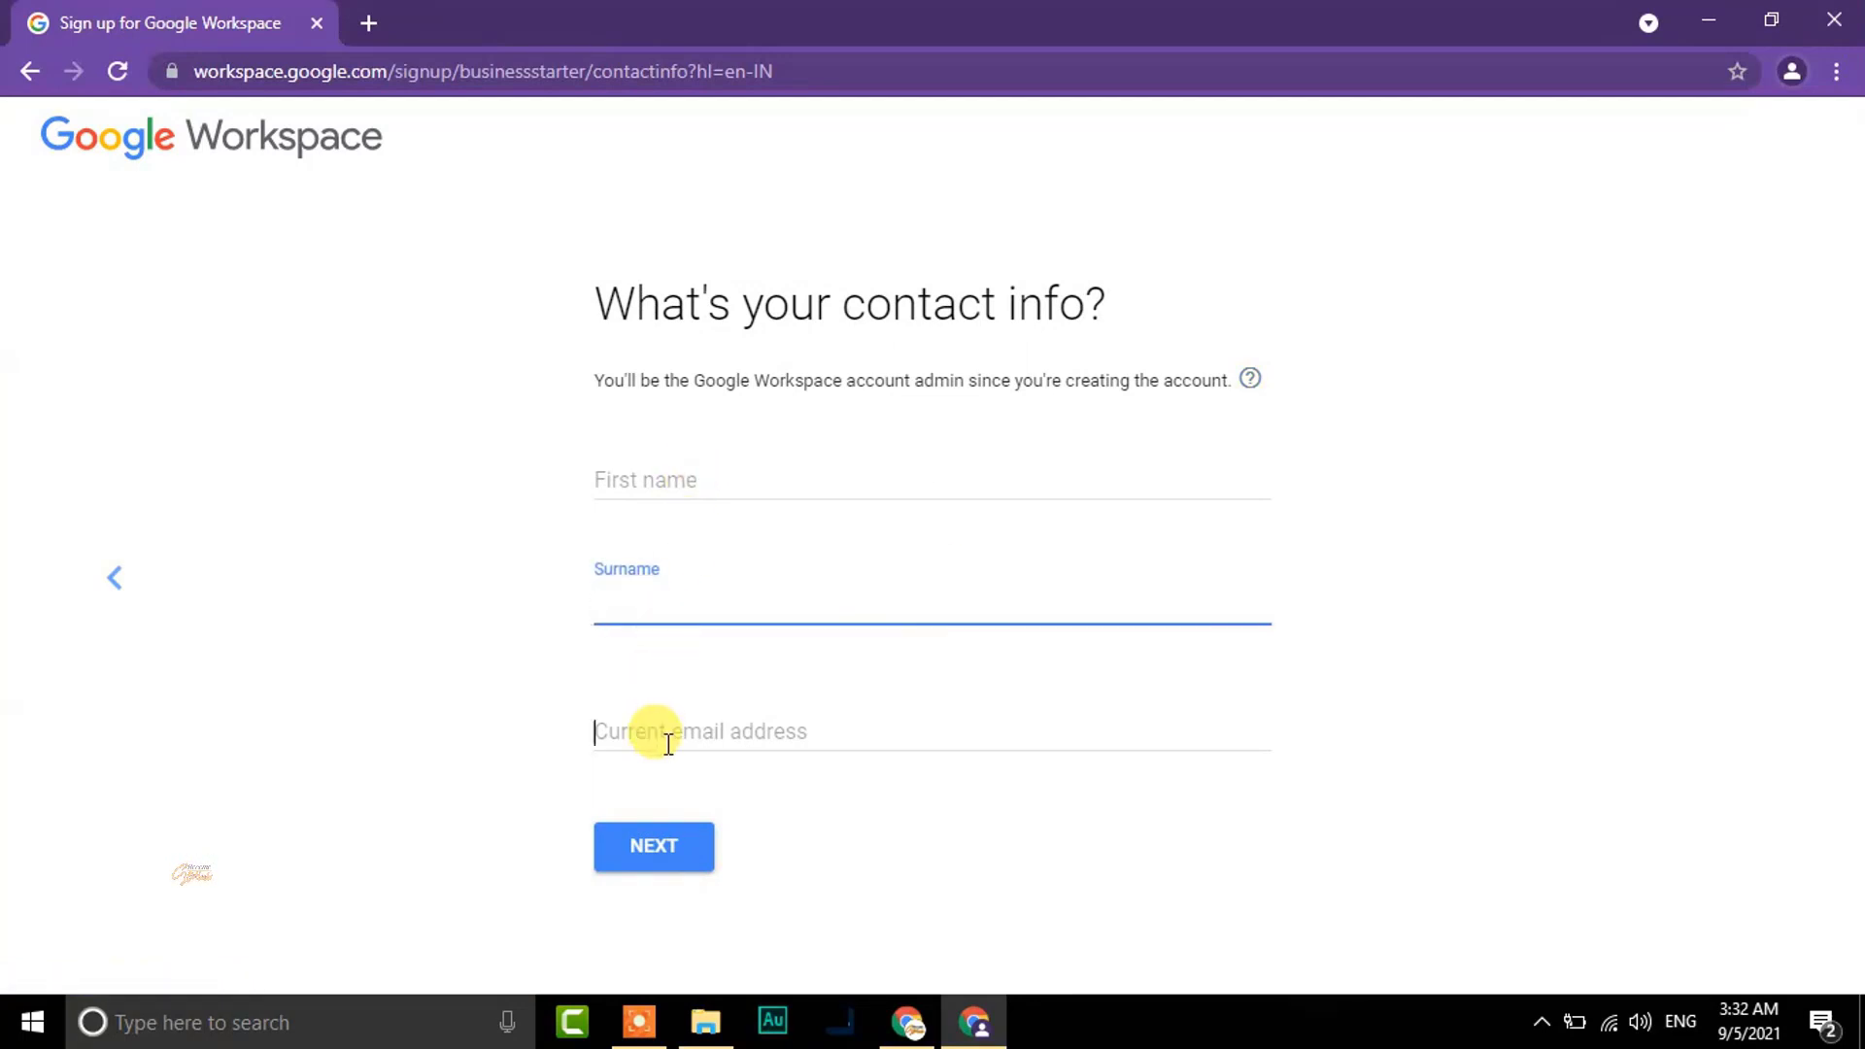
click(634, 476)
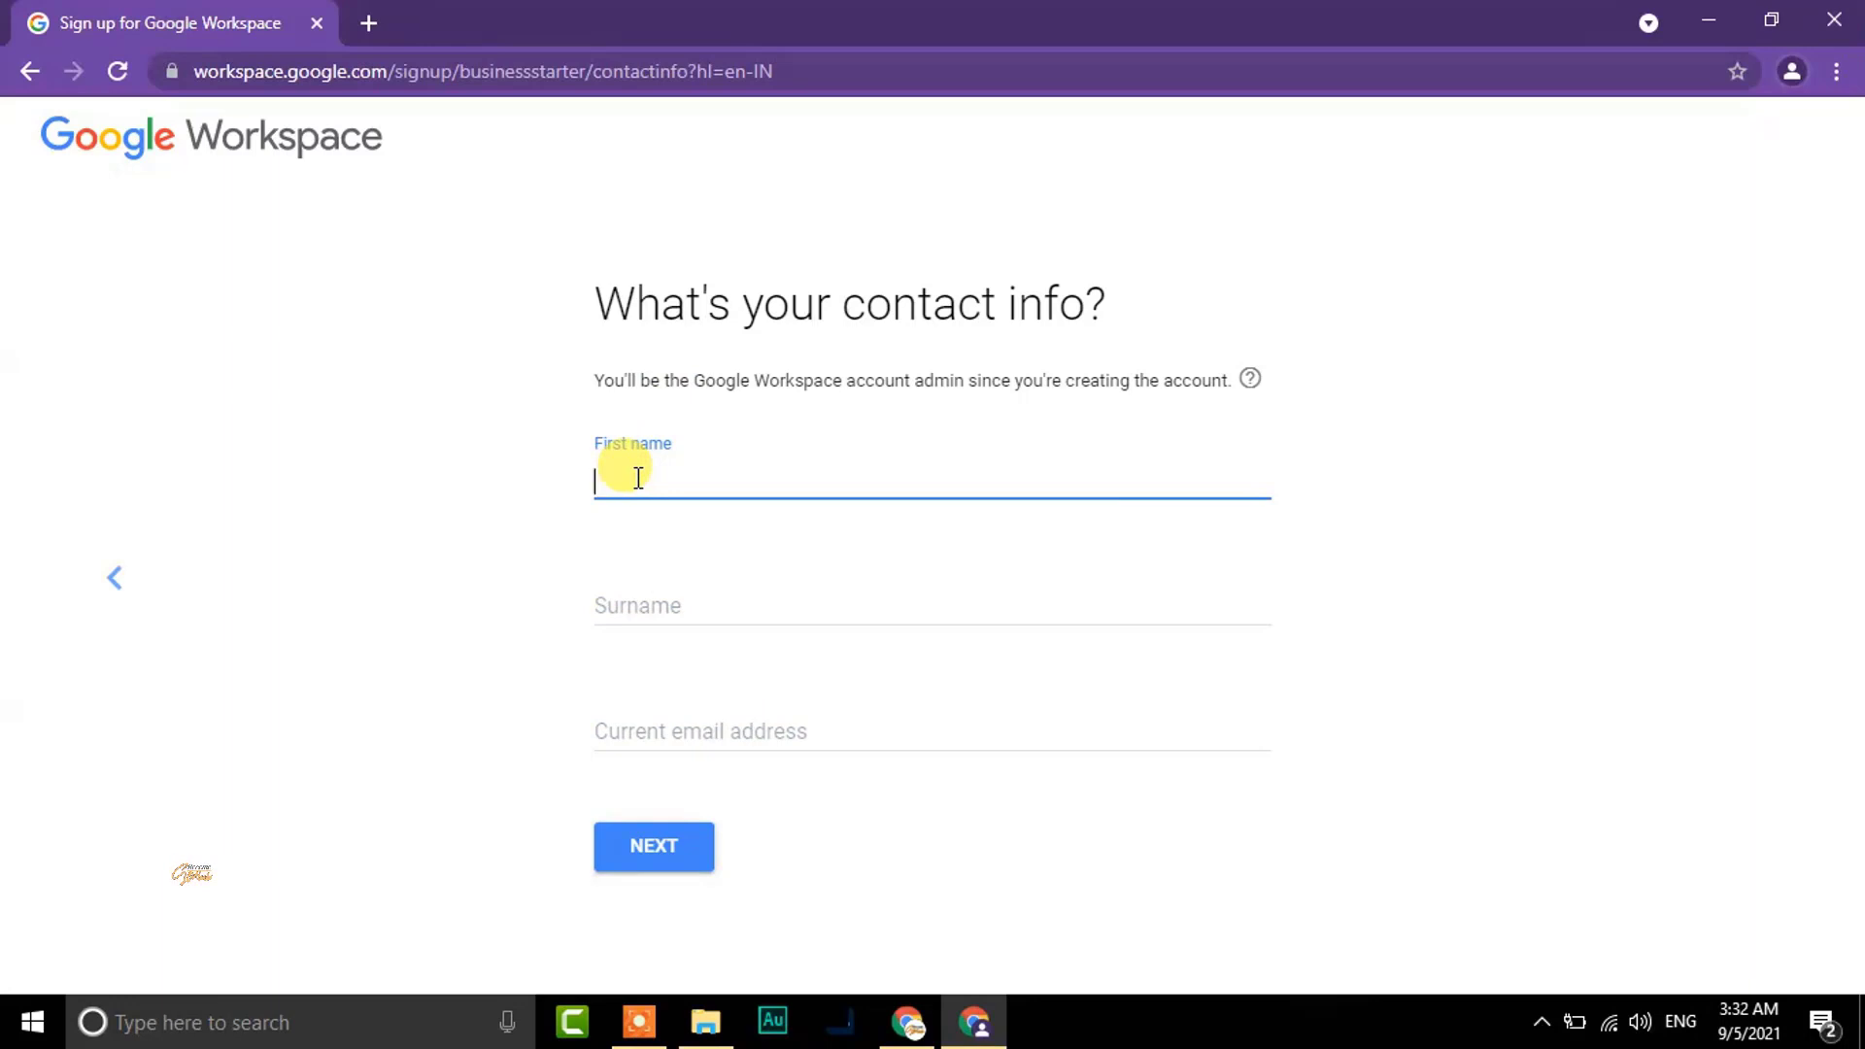
text(Become)
key(Tab)
text(Genius)
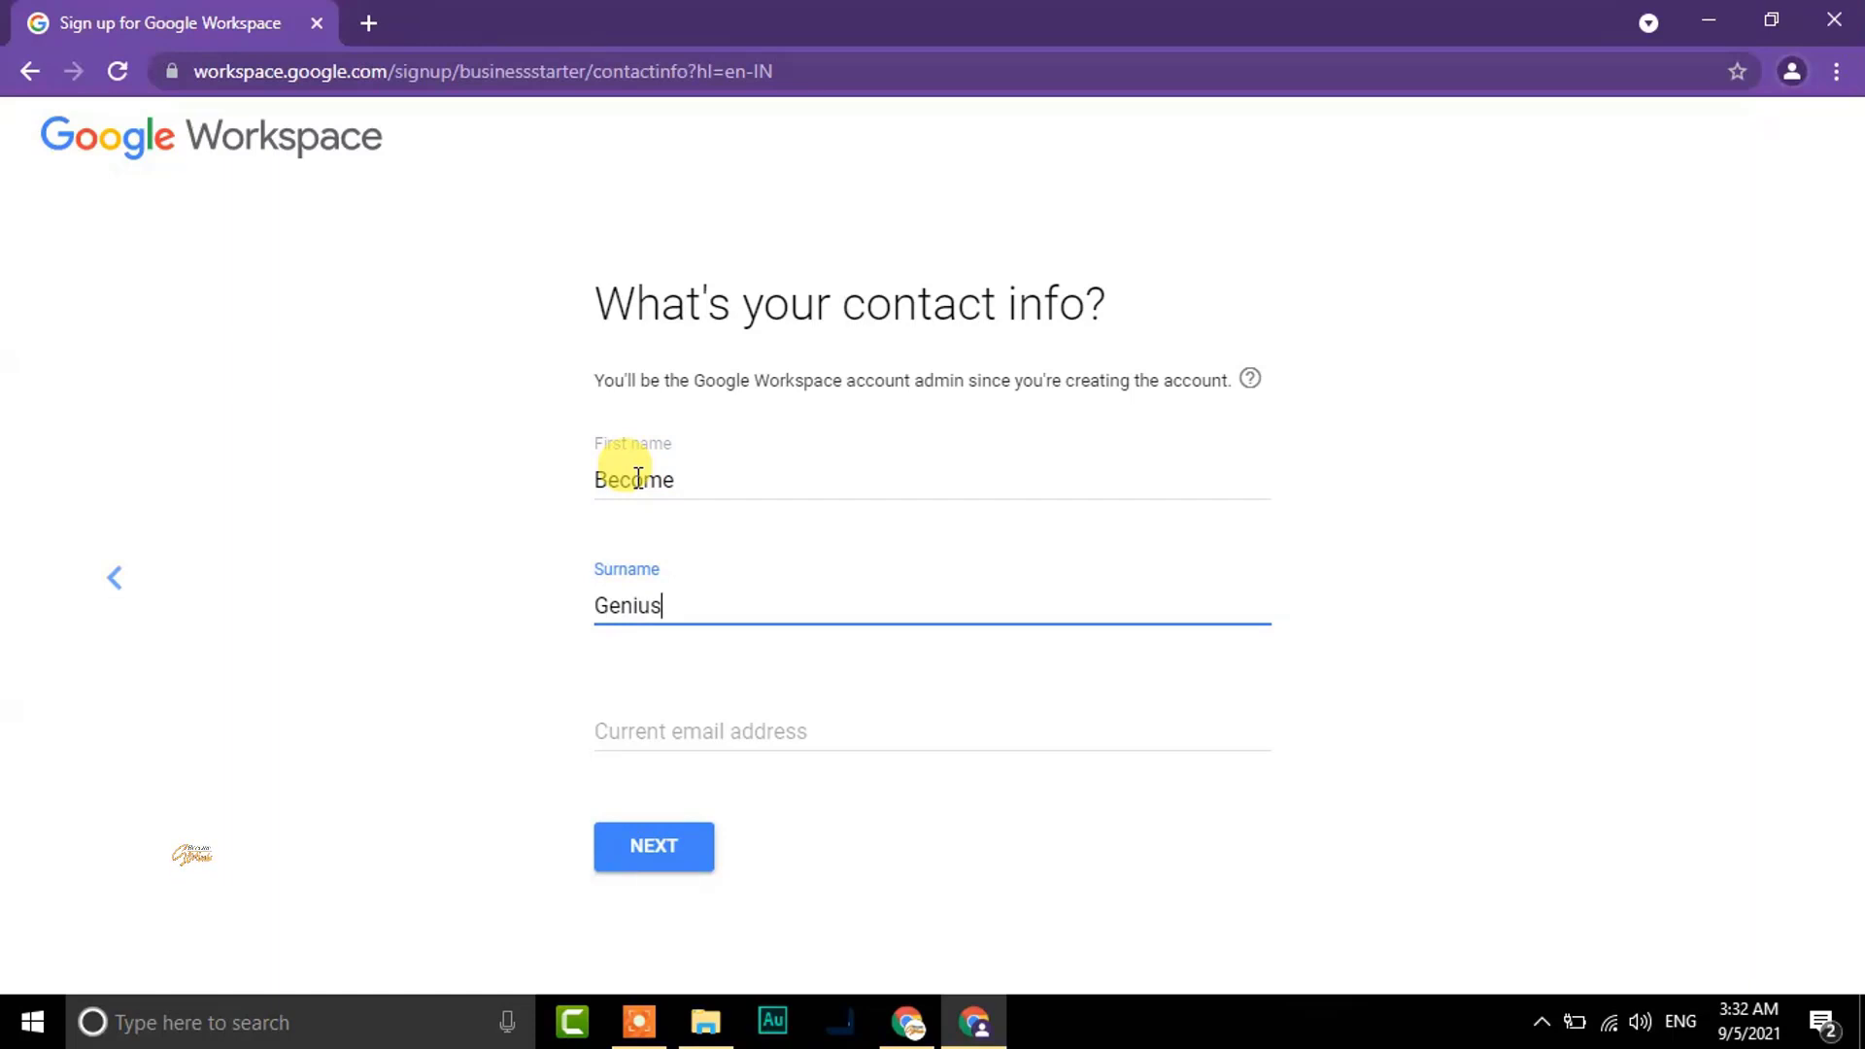
key(Tab)
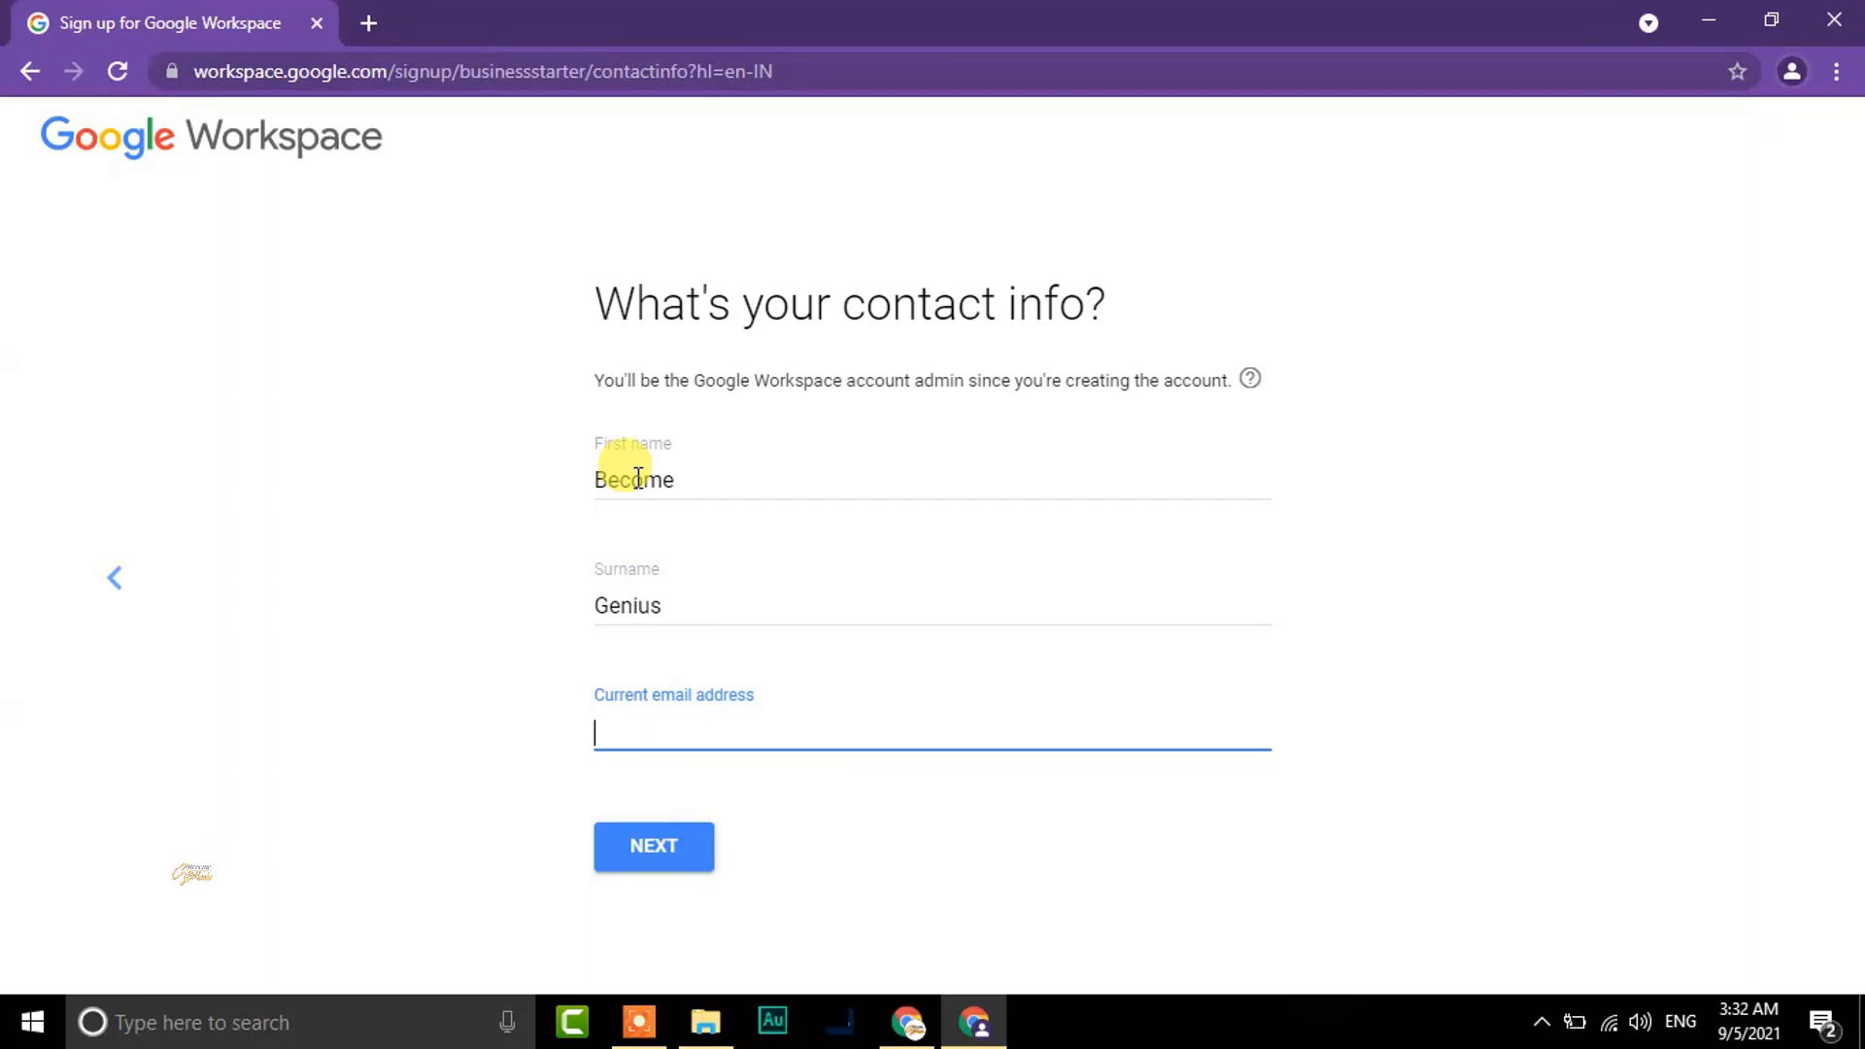
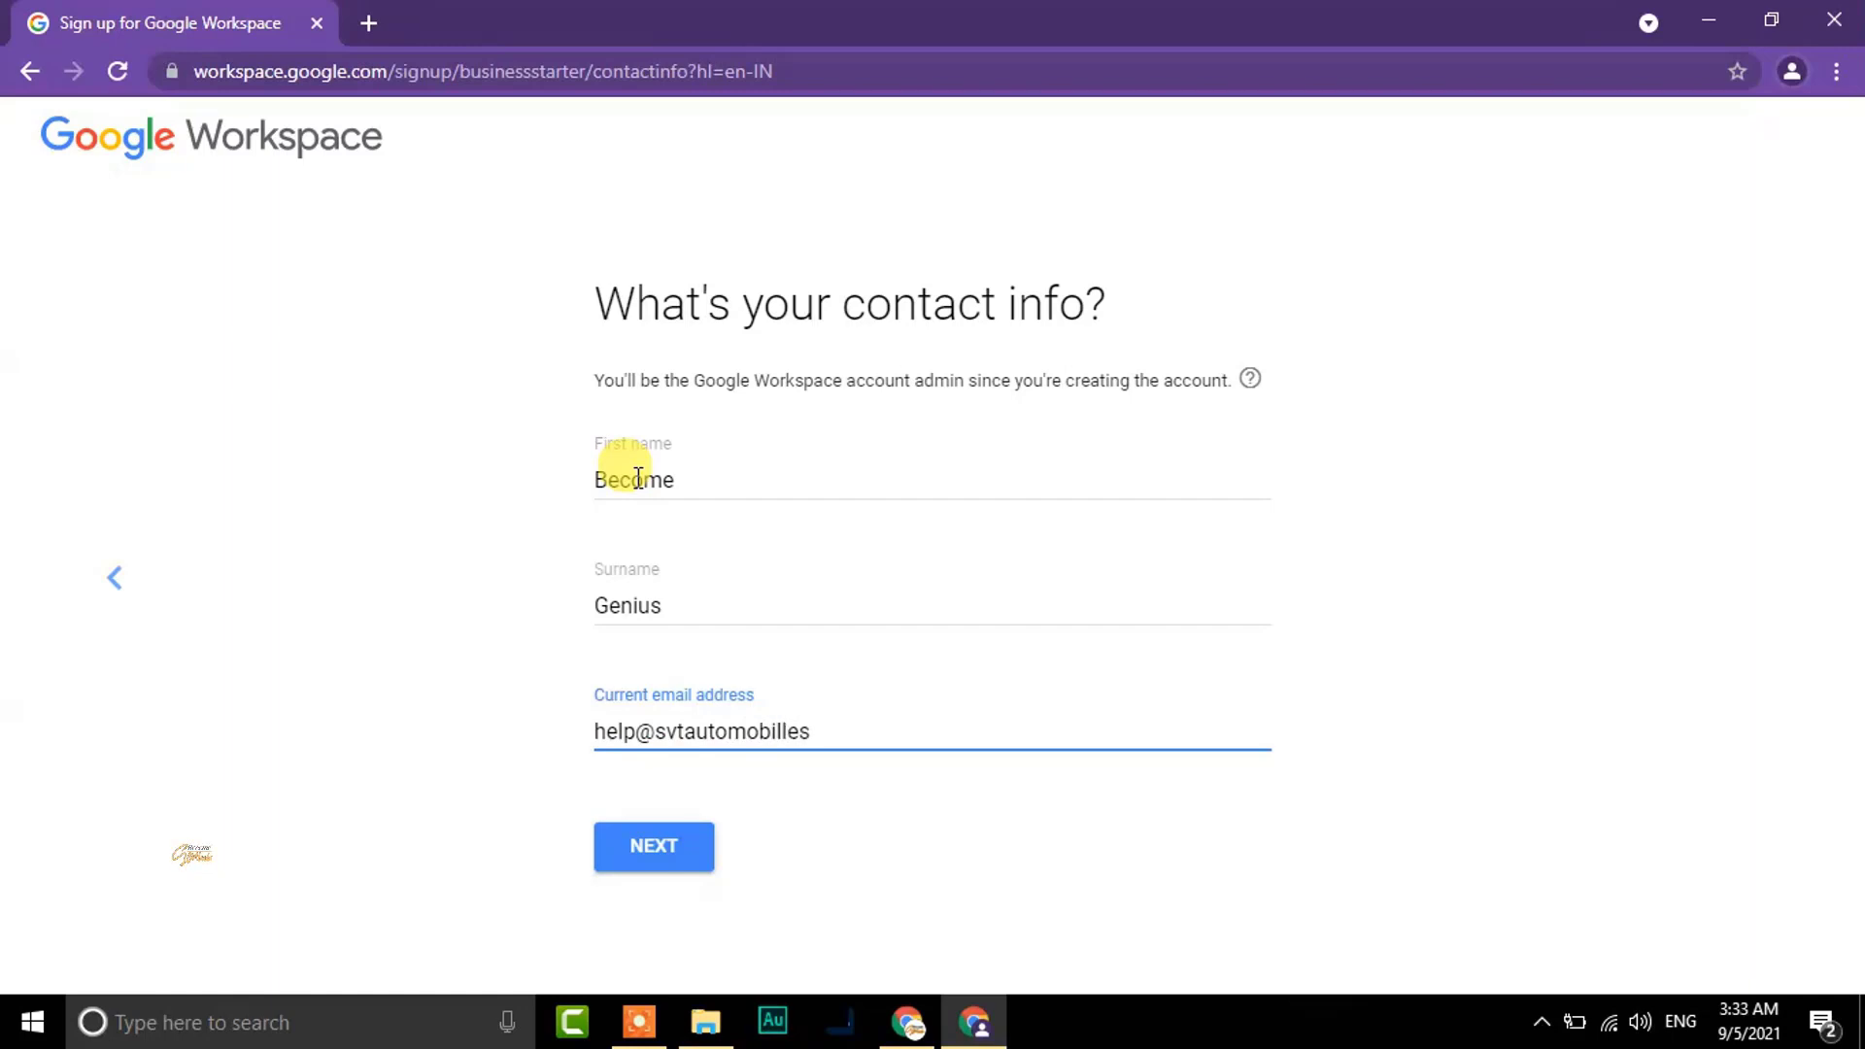
click(651, 845)
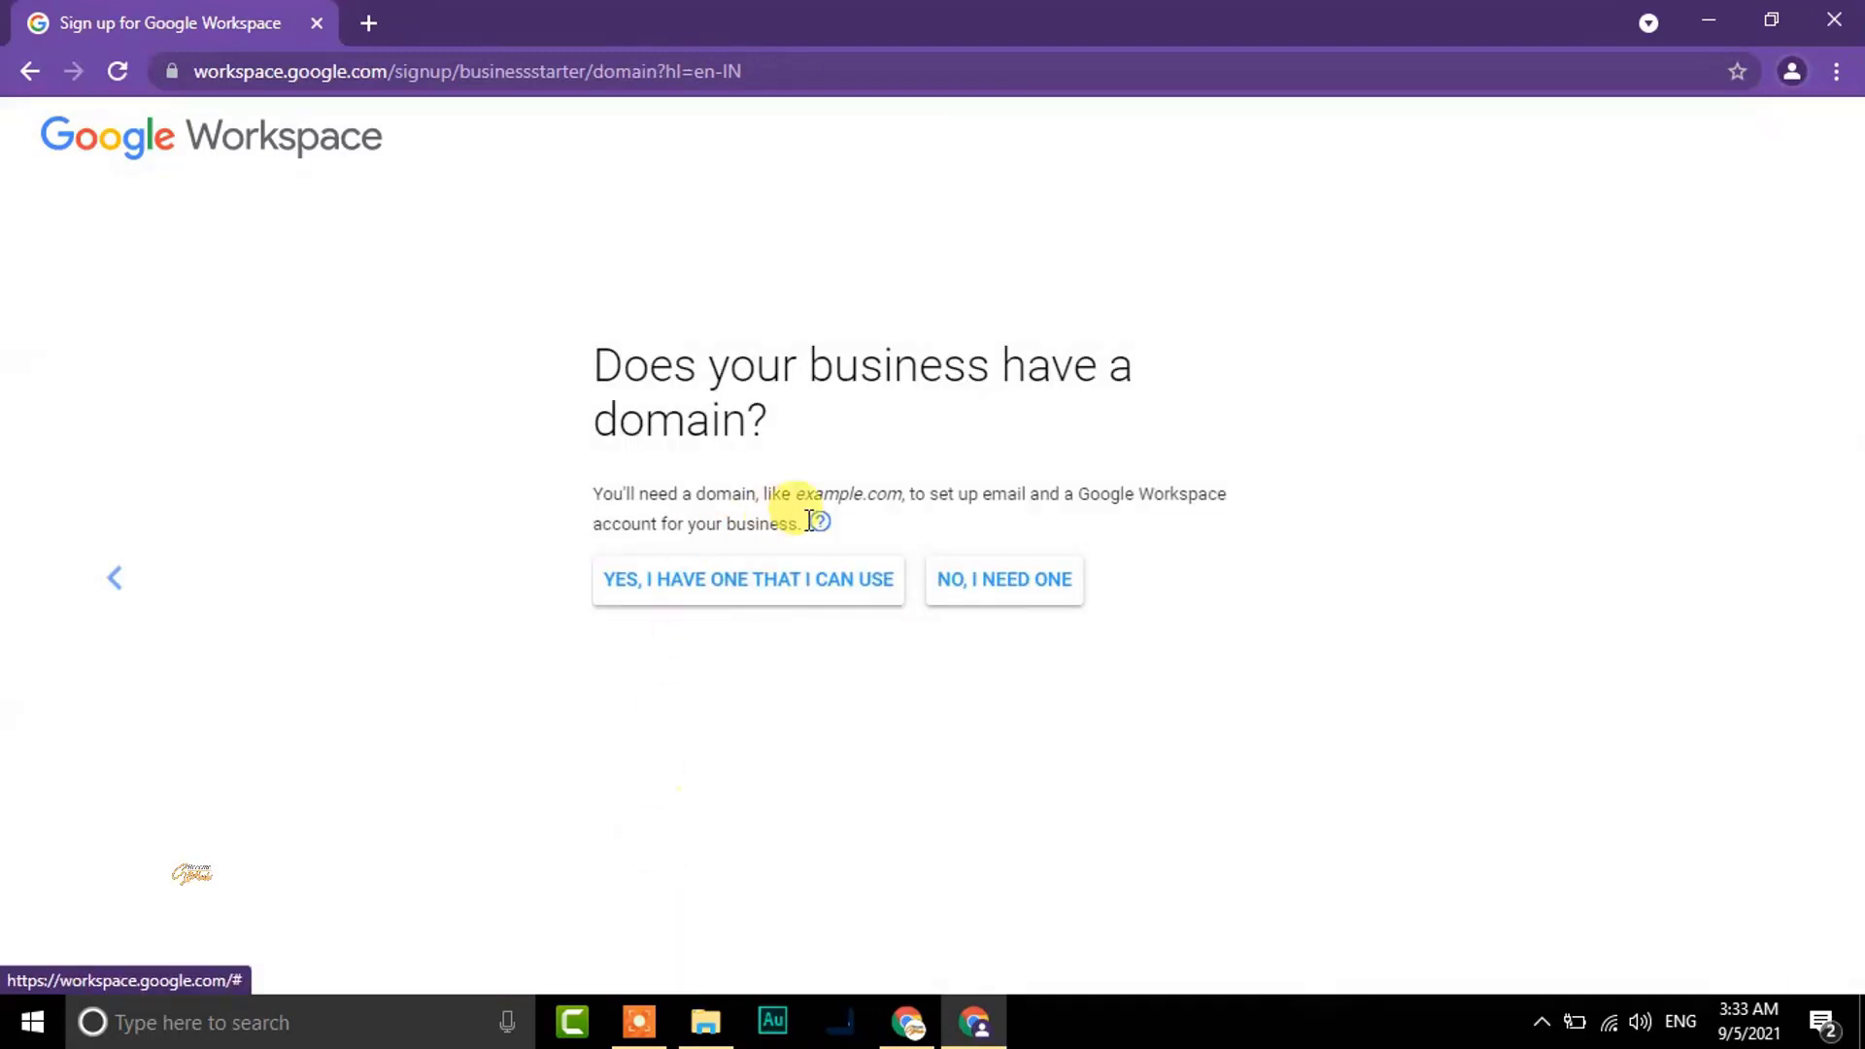
View and close the domain help note, then answer 'Yes, I have one that I can use'
click(820, 521)
click(811, 692)
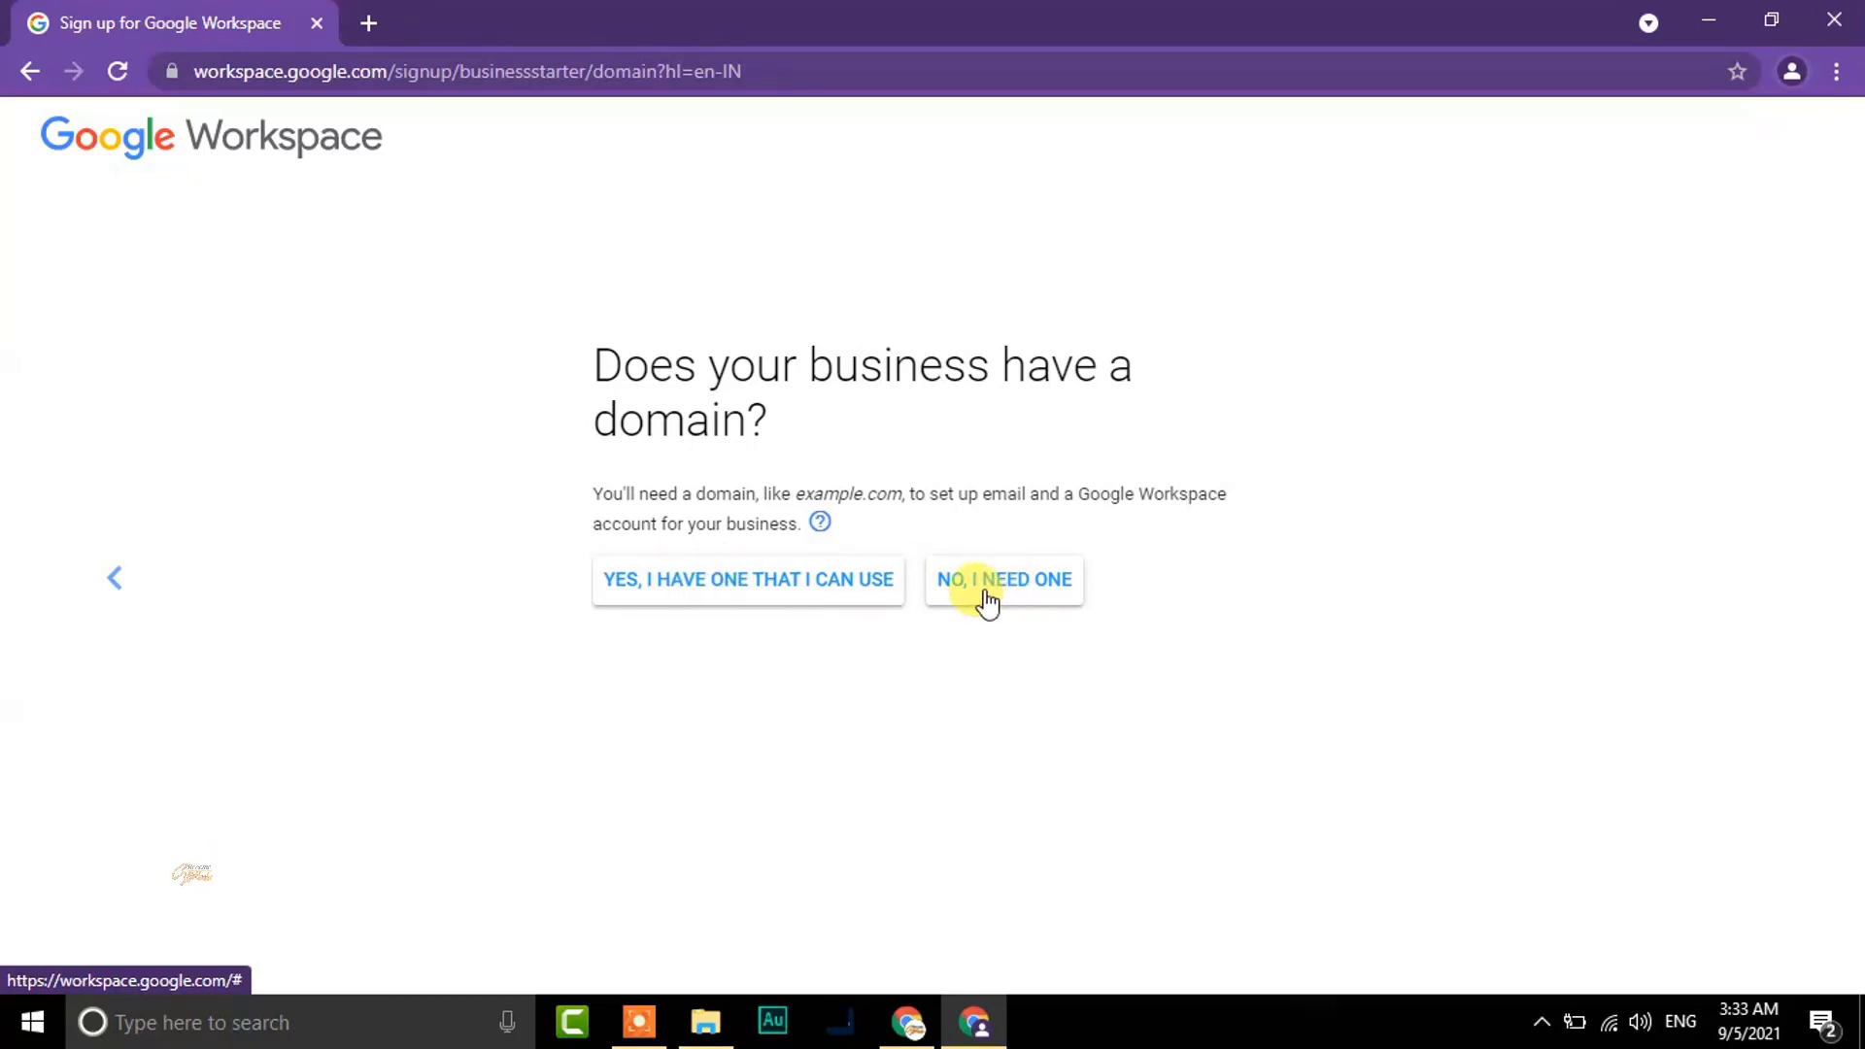
click(733, 593)
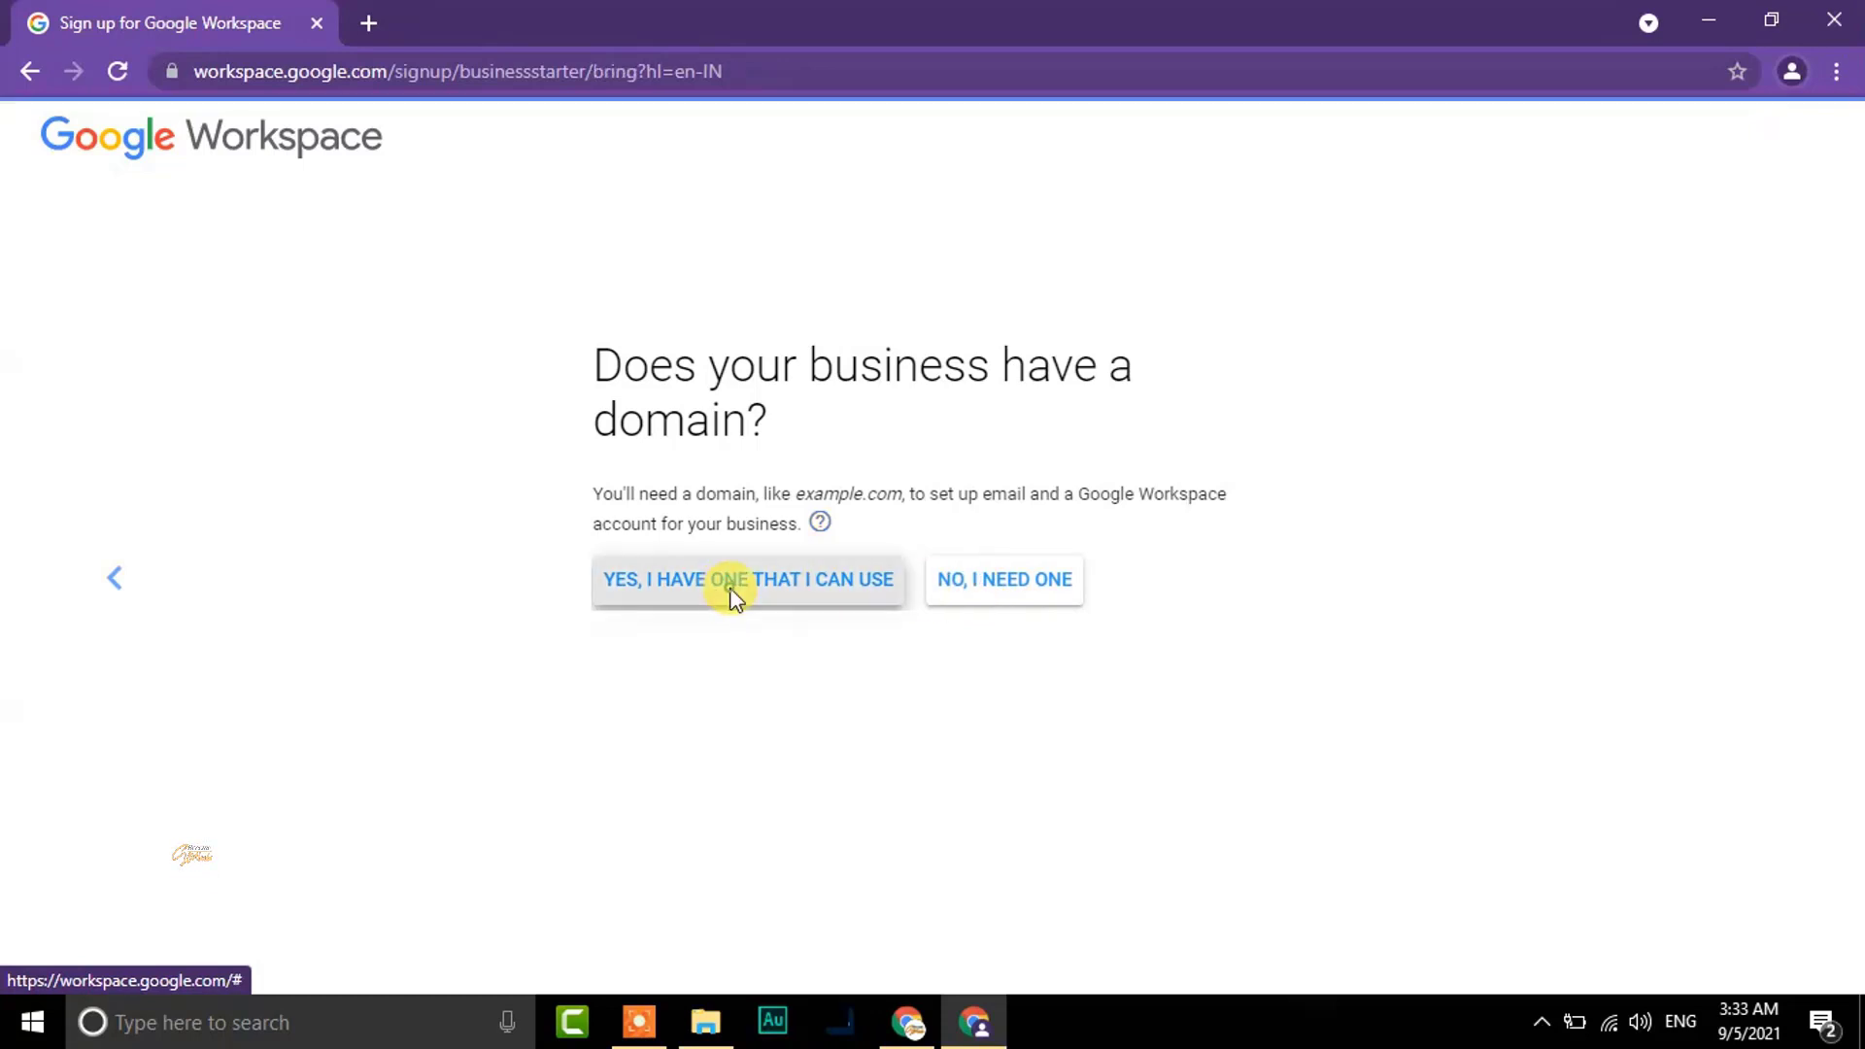
Enter the domain svautomobilles.online and submit it
click(700, 593)
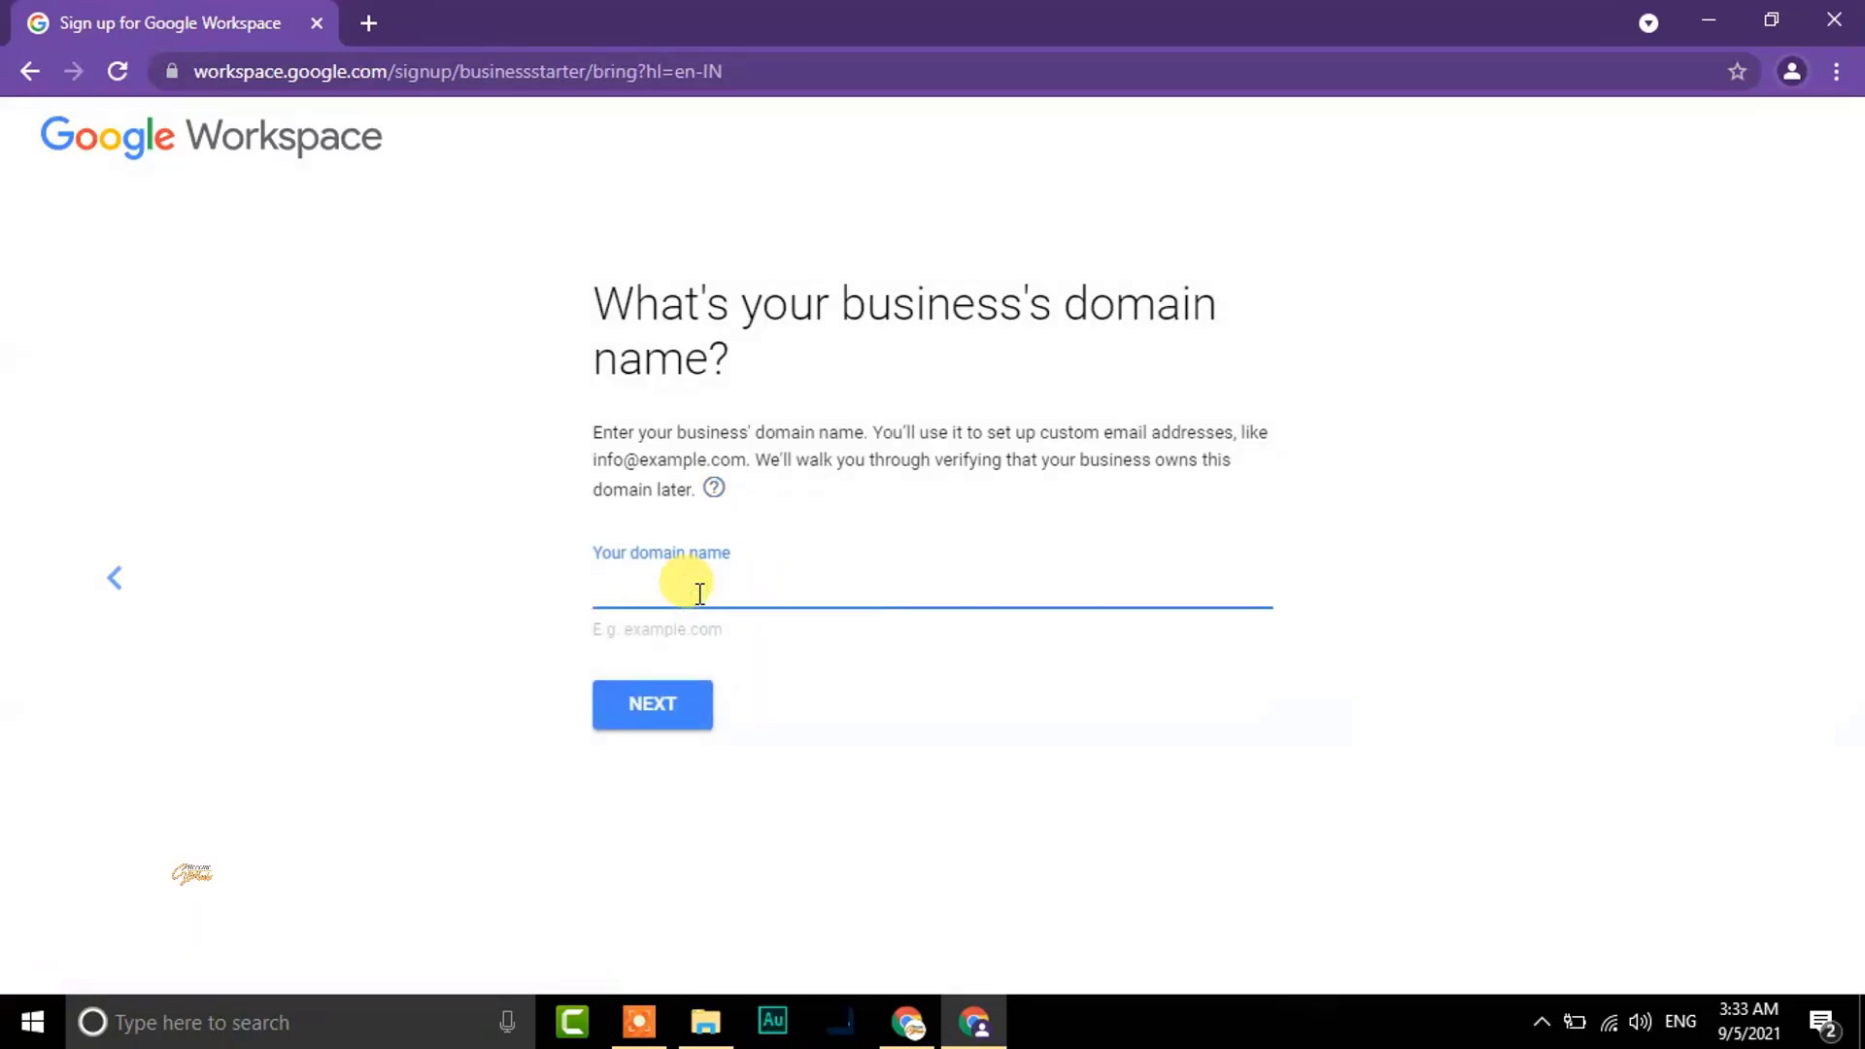
text(svautomobiles)
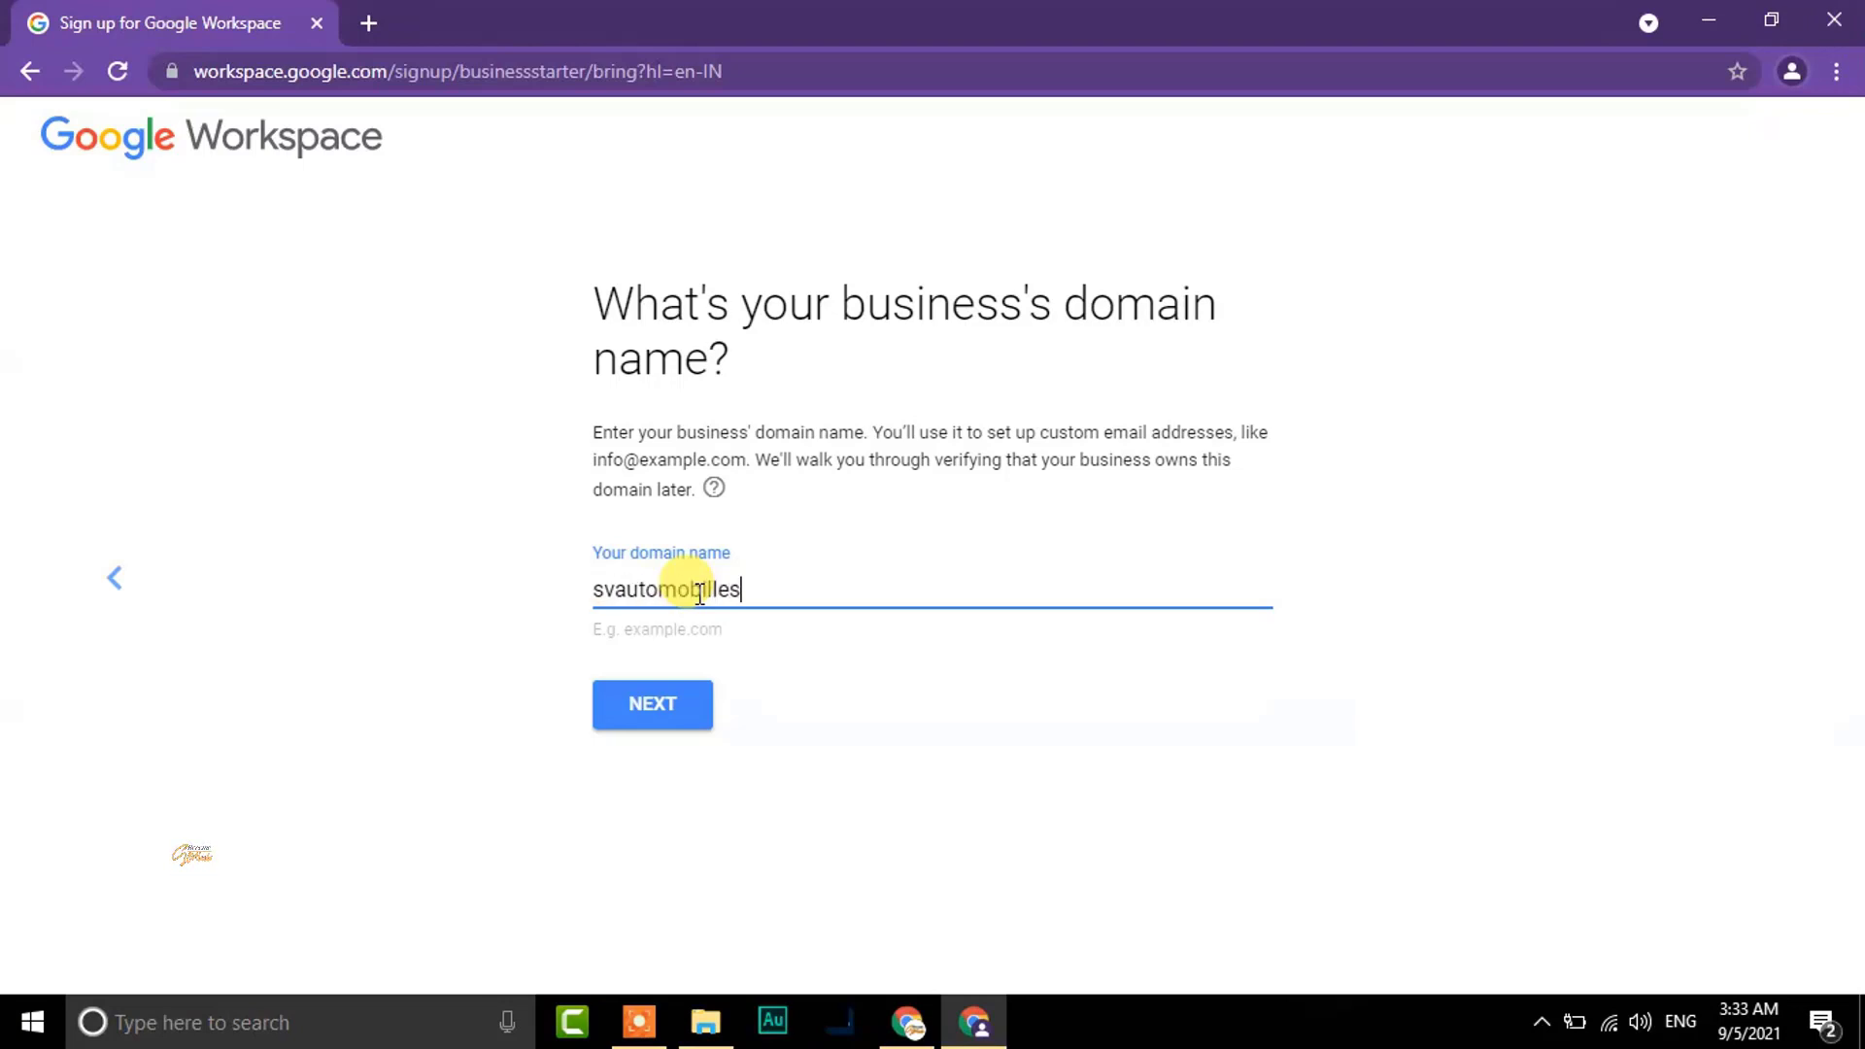
text(.onm)
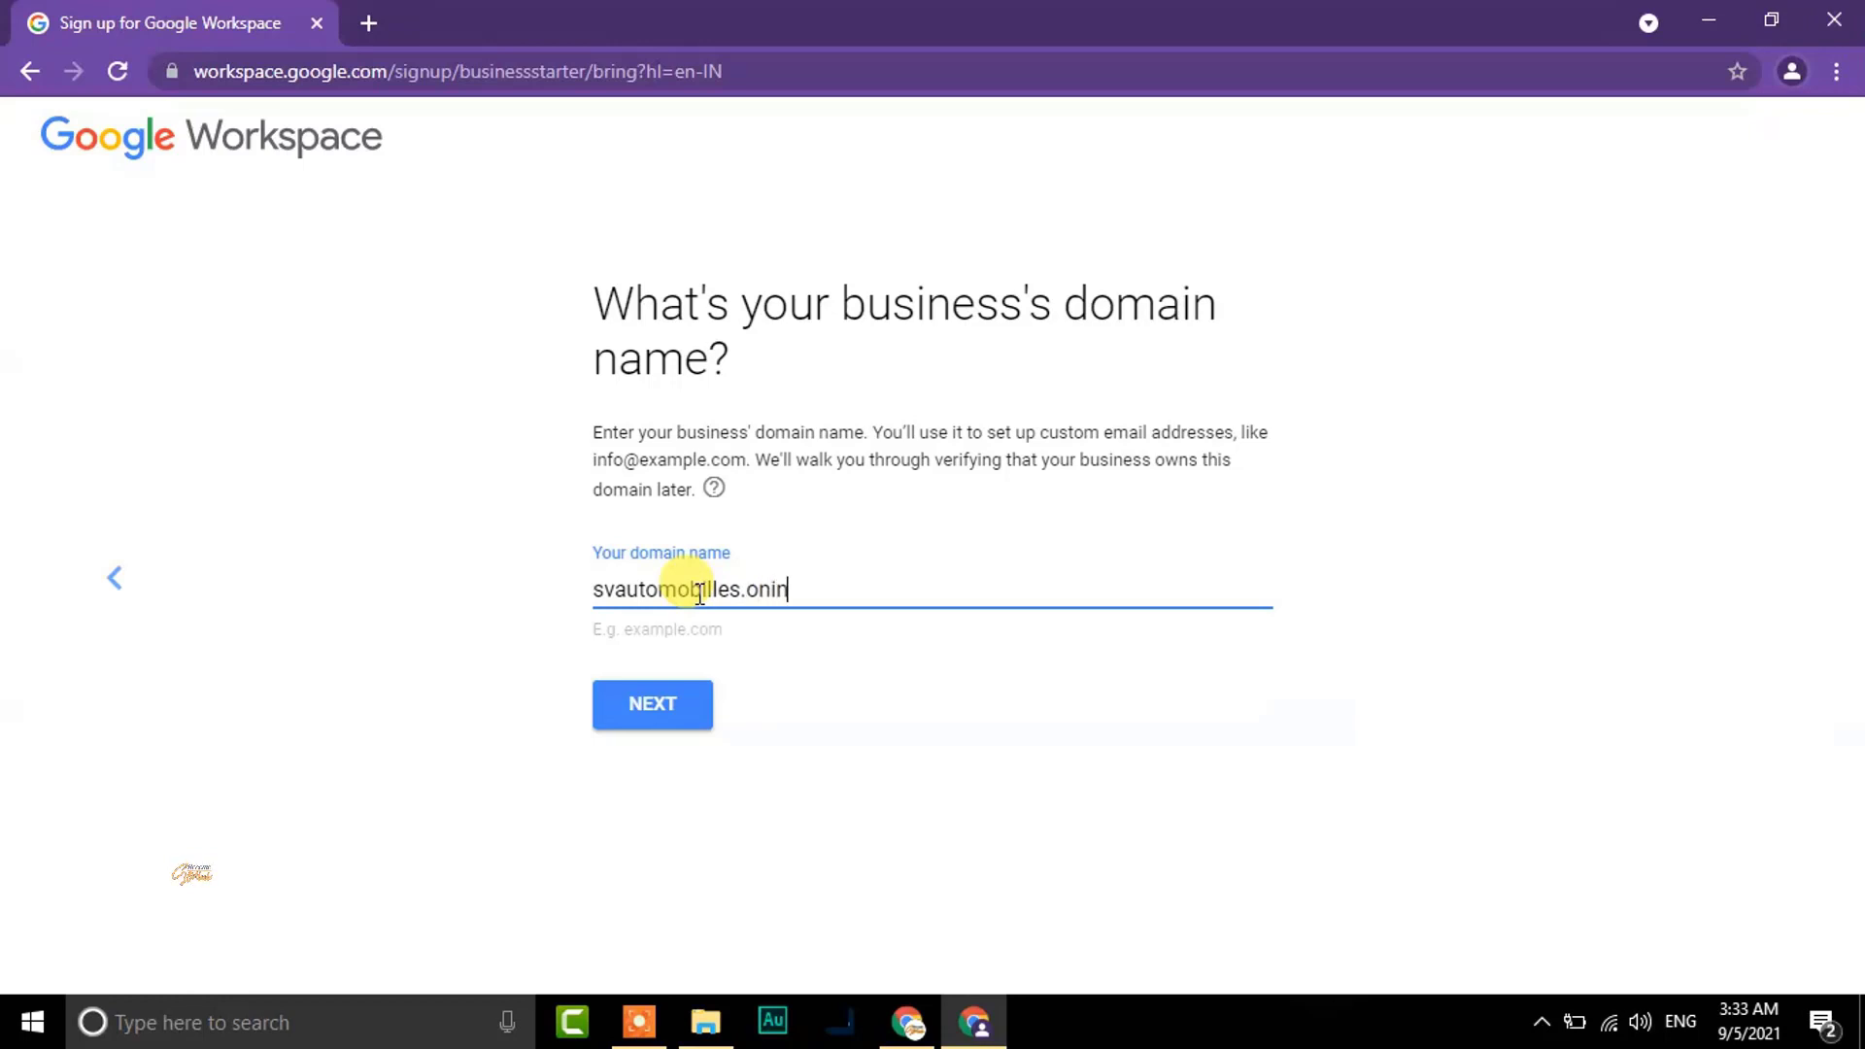
key(BackSpace)
text(line)
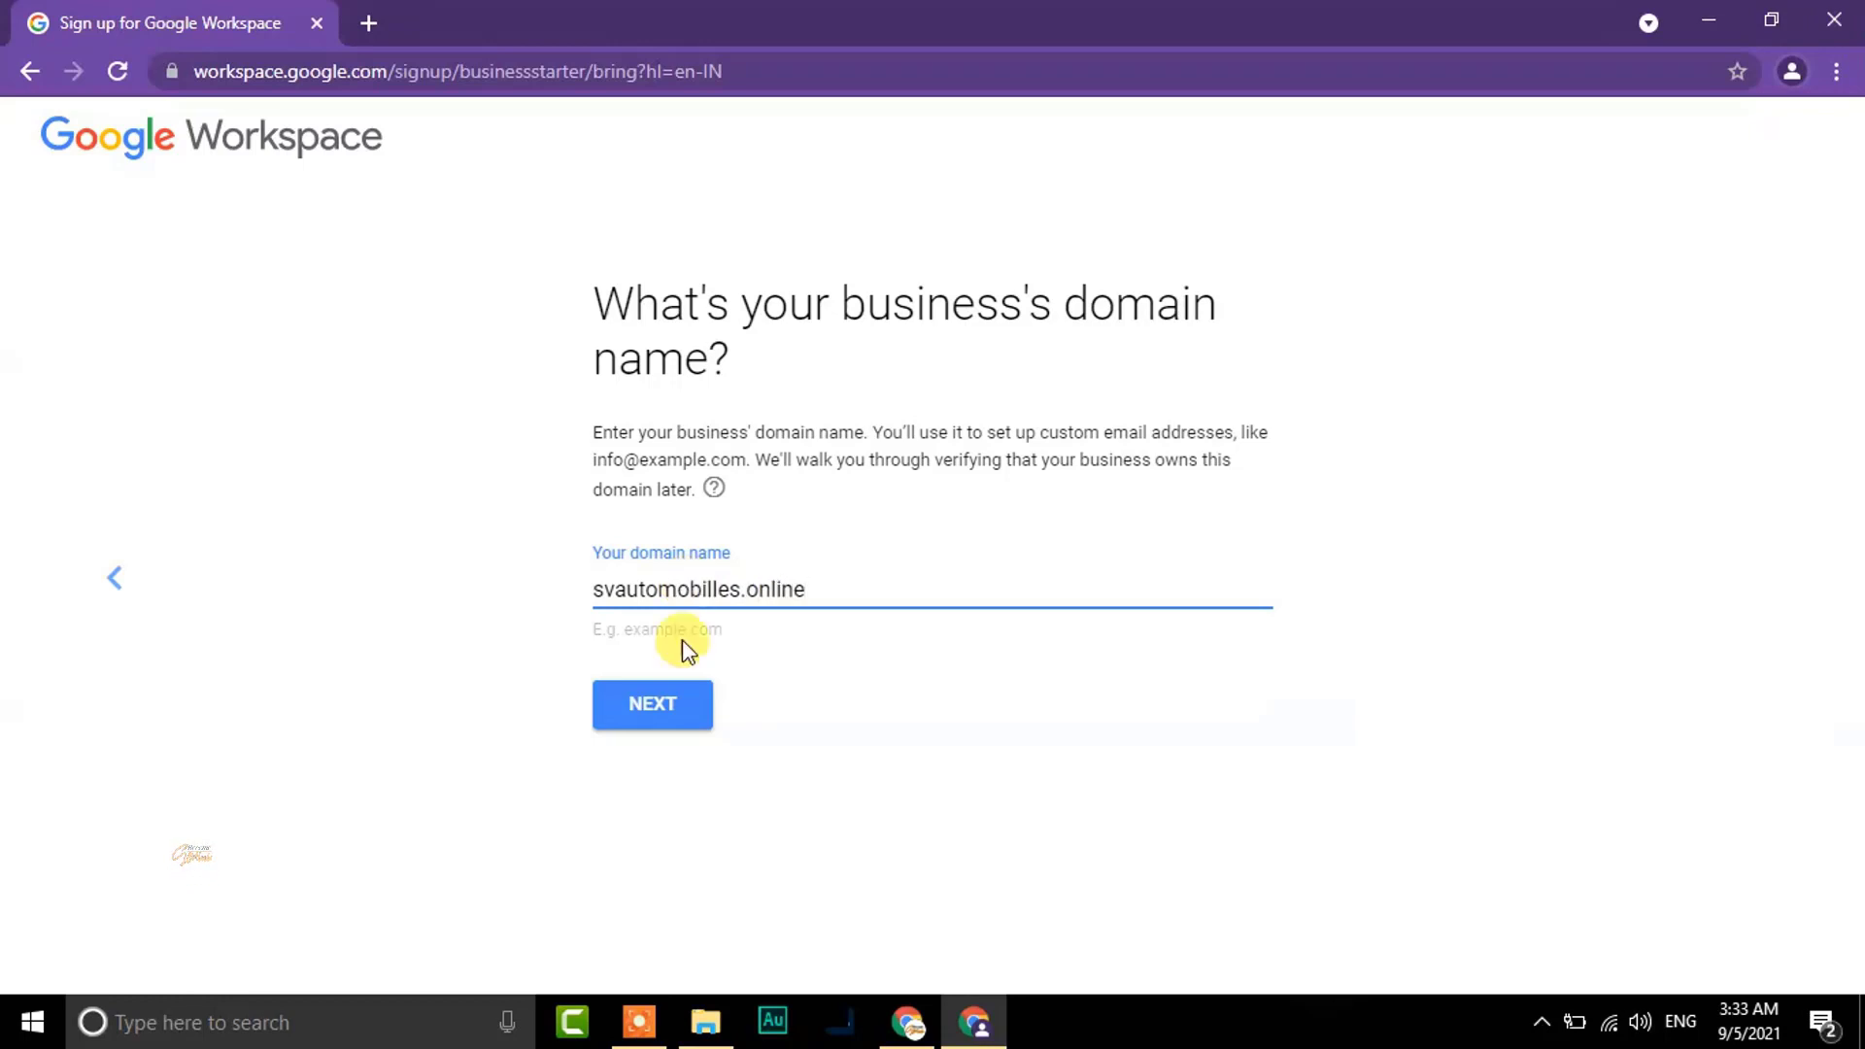
click(649, 699)
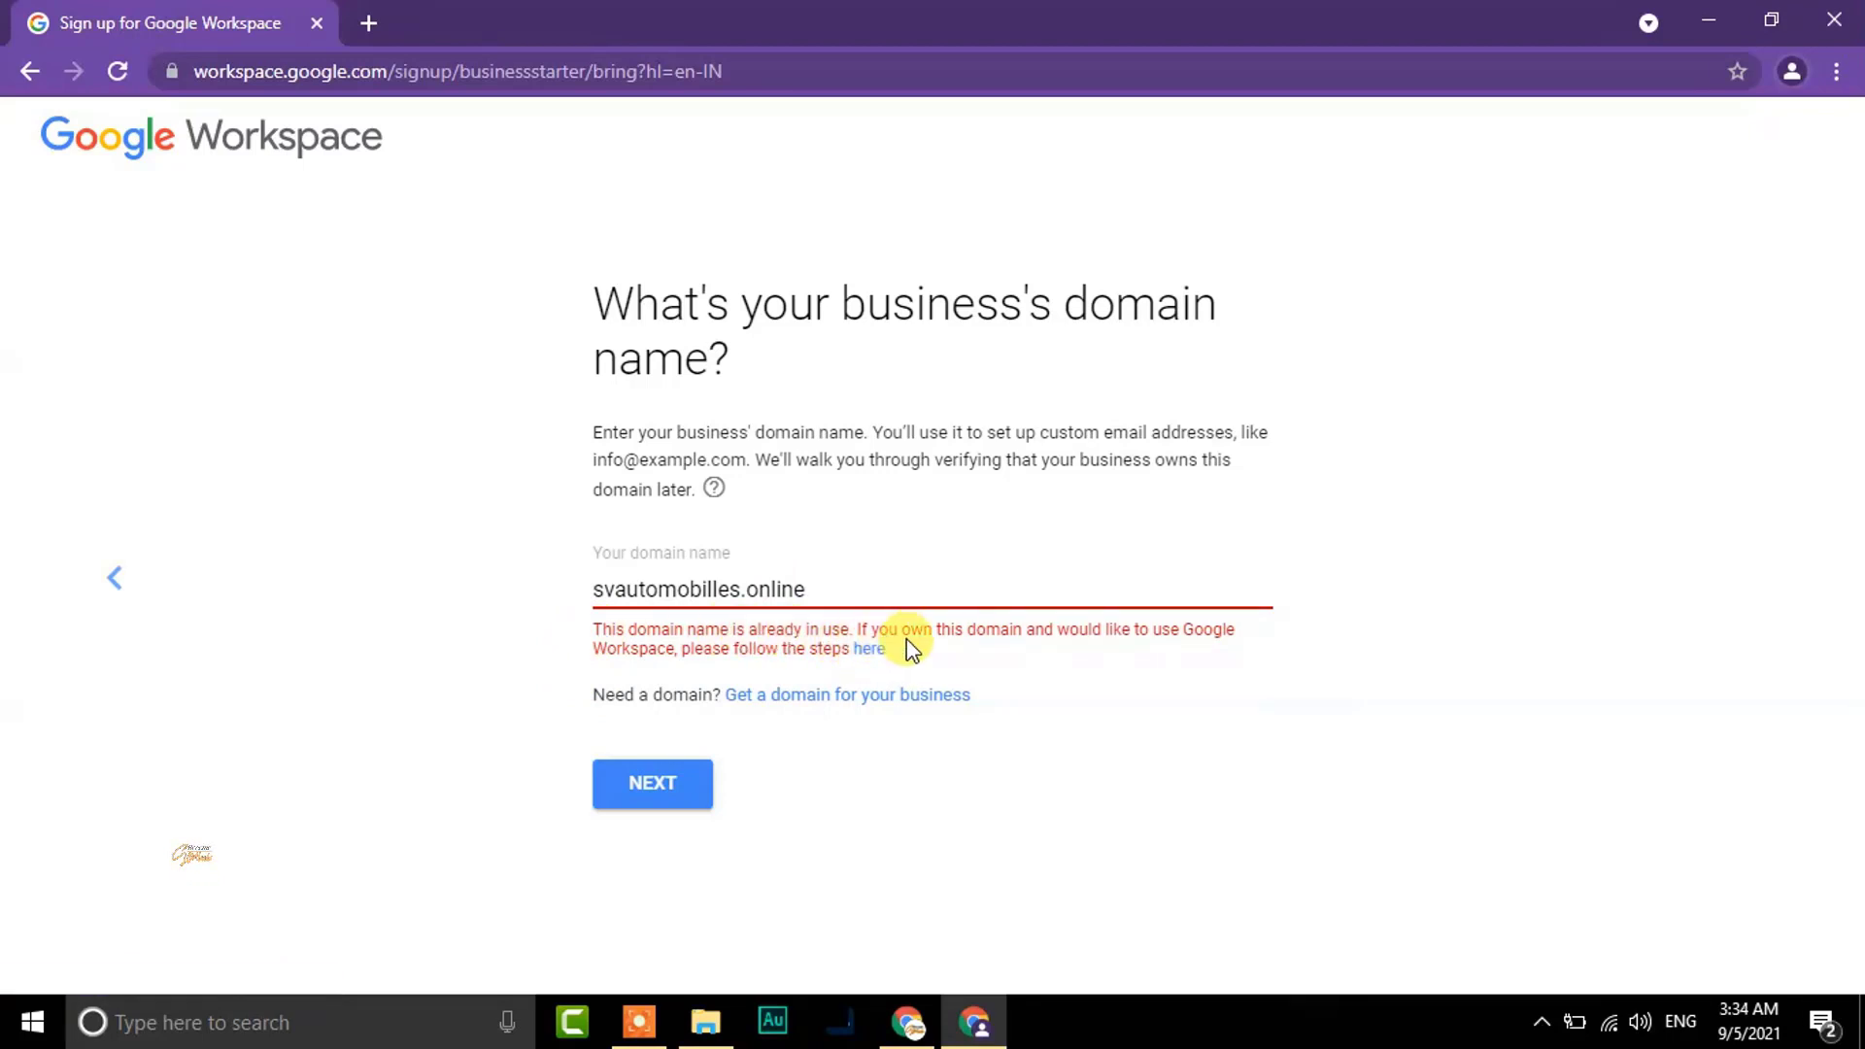
Change the rejected domain ending to svautomobilles.in and resubmit
click(811, 587)
key(BackSpace)
key(BackSpace)
key(BackSpace)
key(BackSpace)
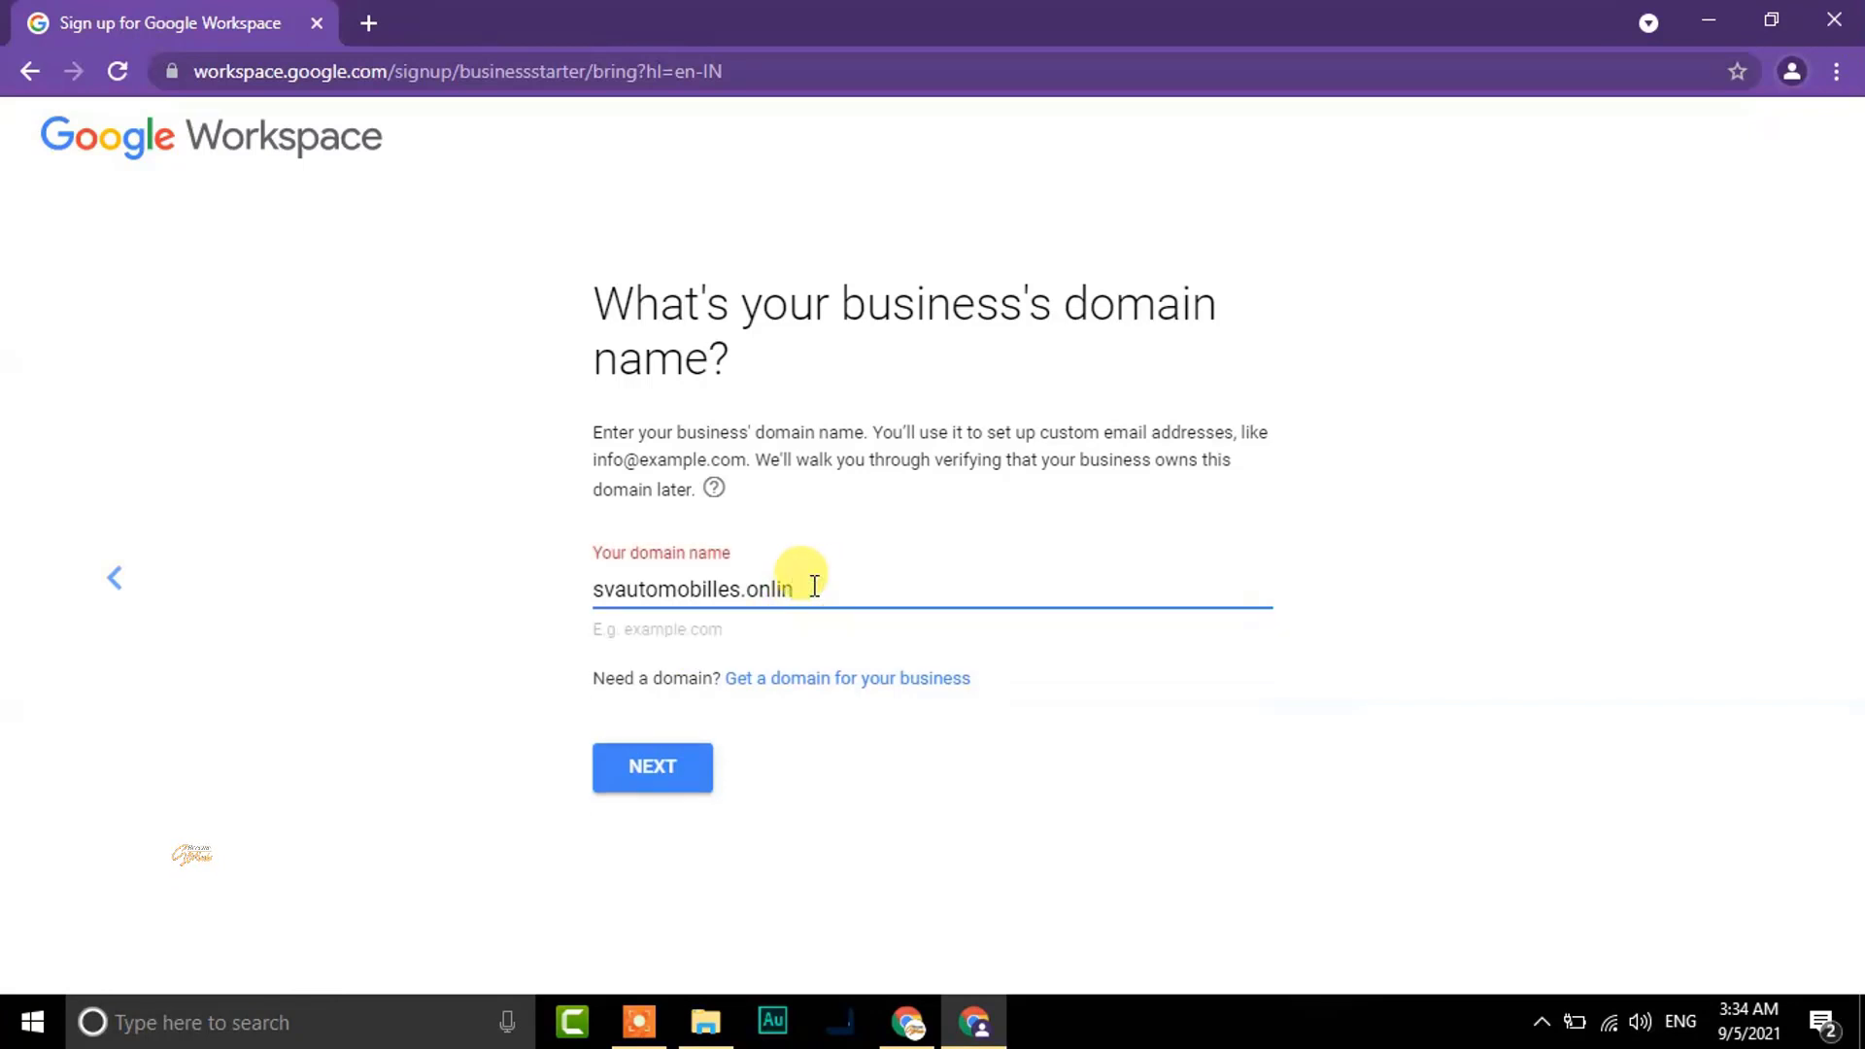
key(BackSpace)
key(BackSpace)
text(in)
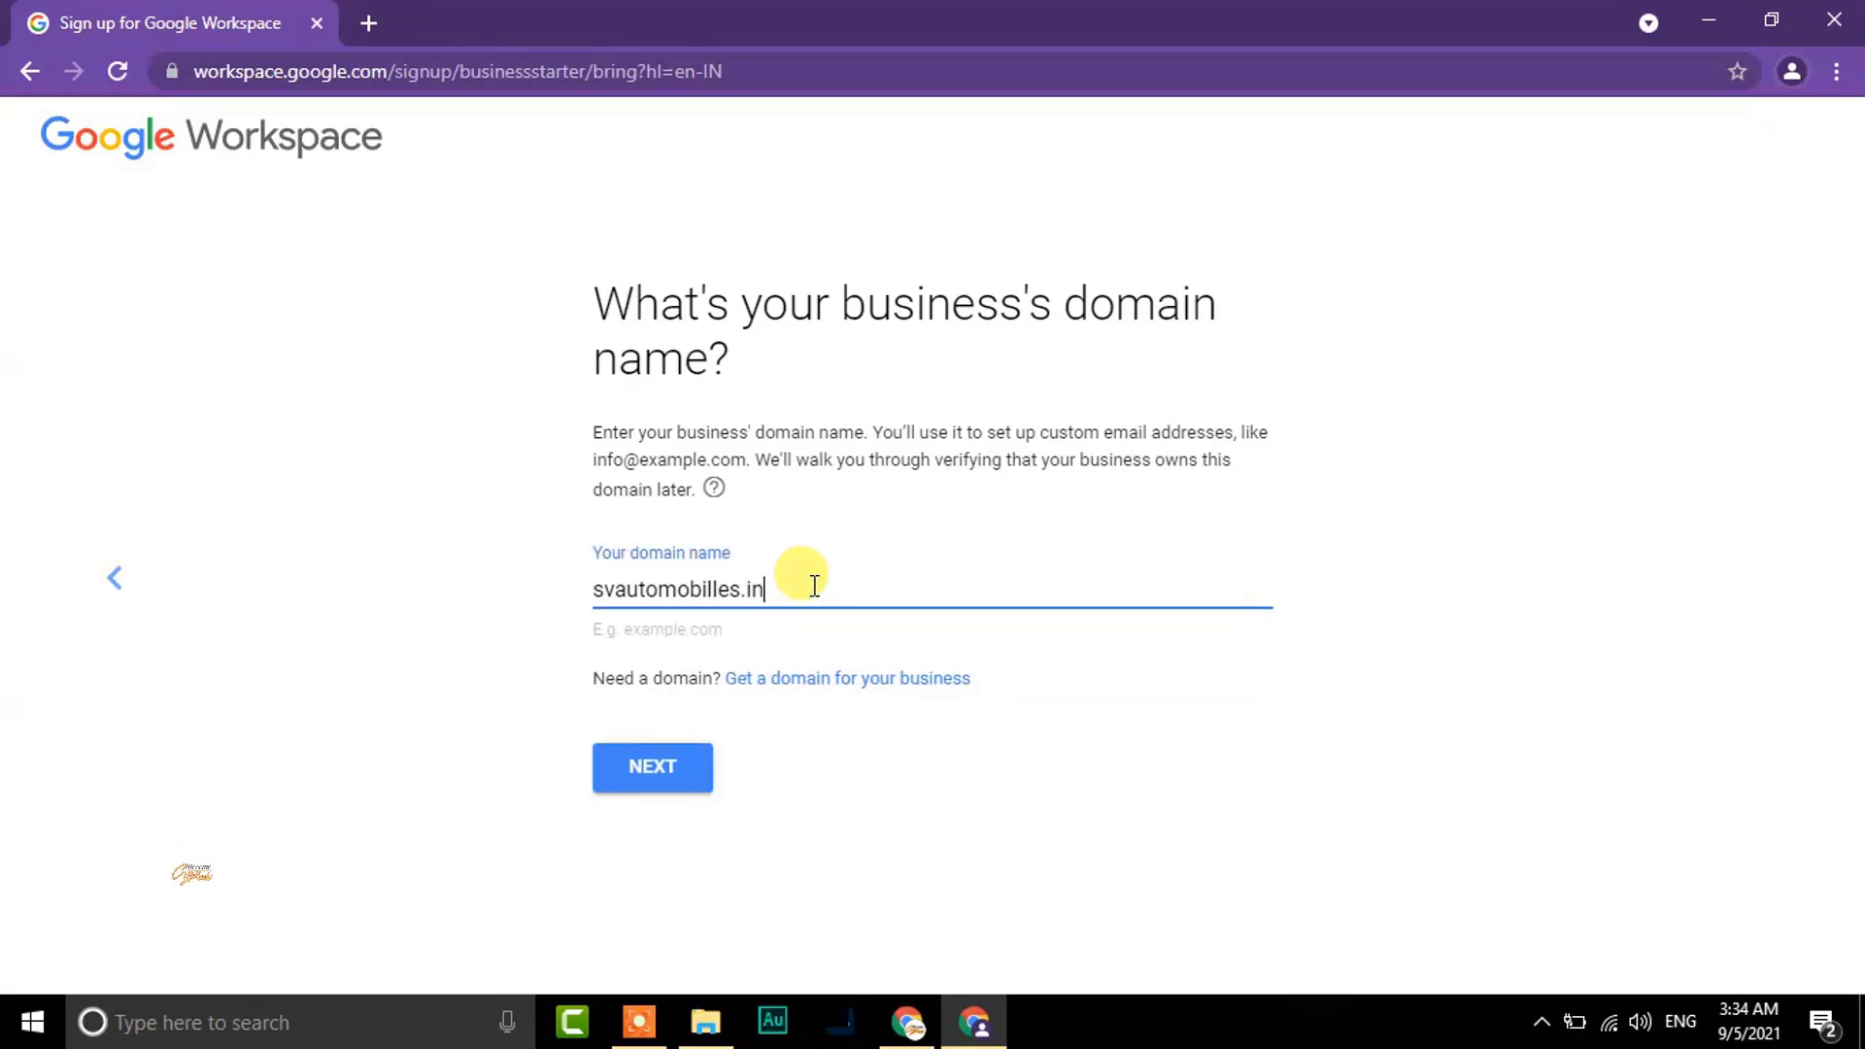
click(648, 772)
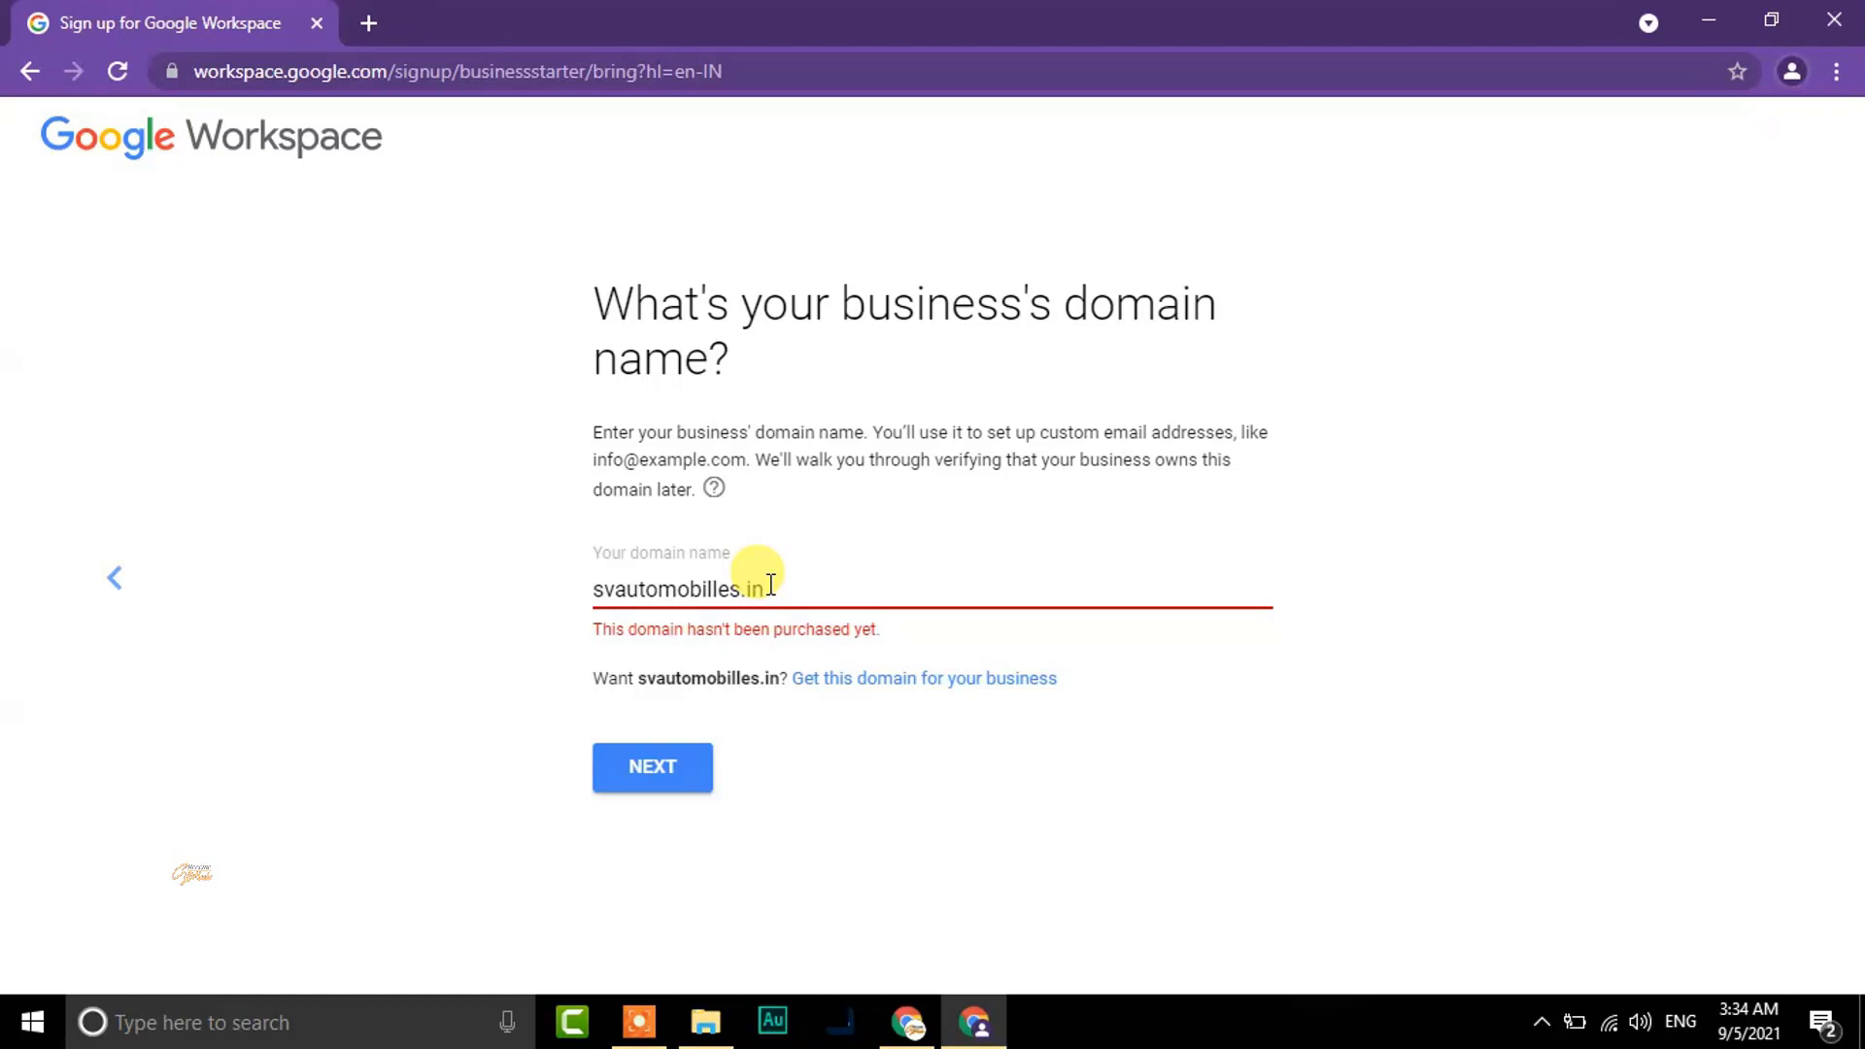
Start replacing the unpurchased svautomobilles.in with currentsgk.com
click(771, 584)
key(BackSpace)
key(BackSpace)
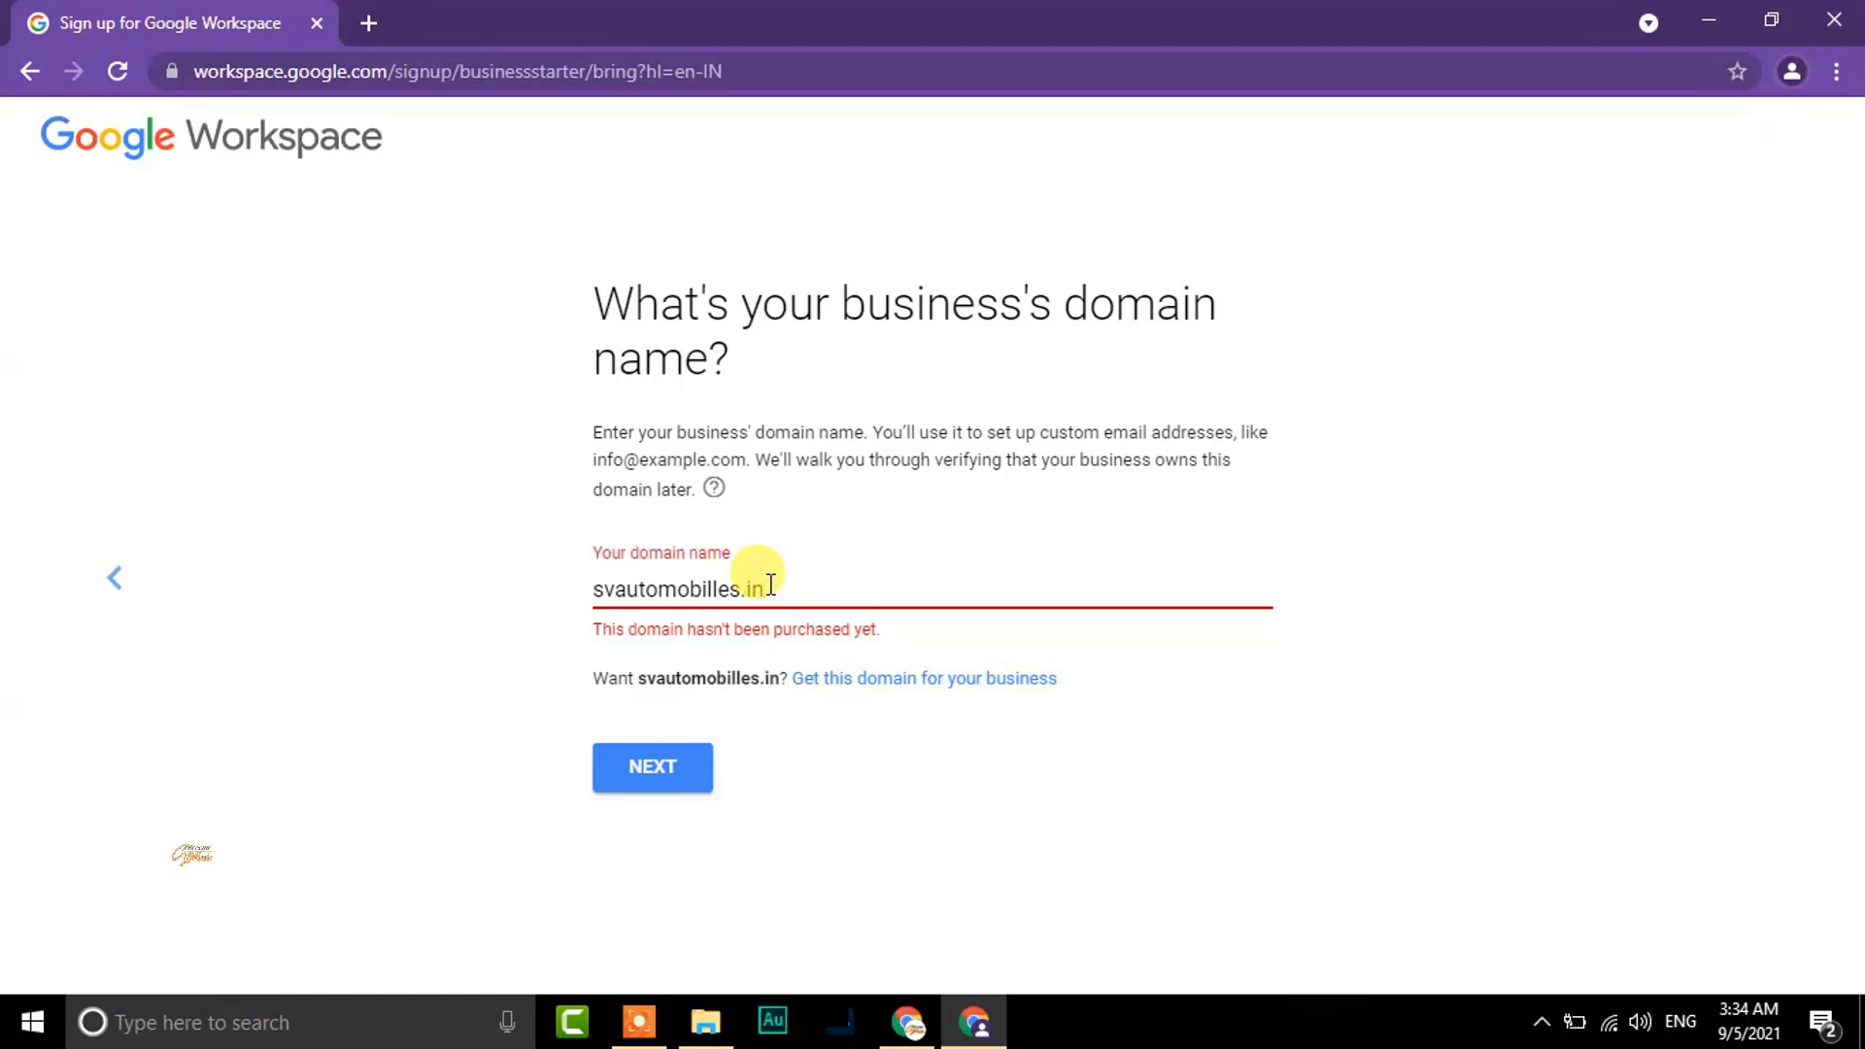
text(currentsgk.com)
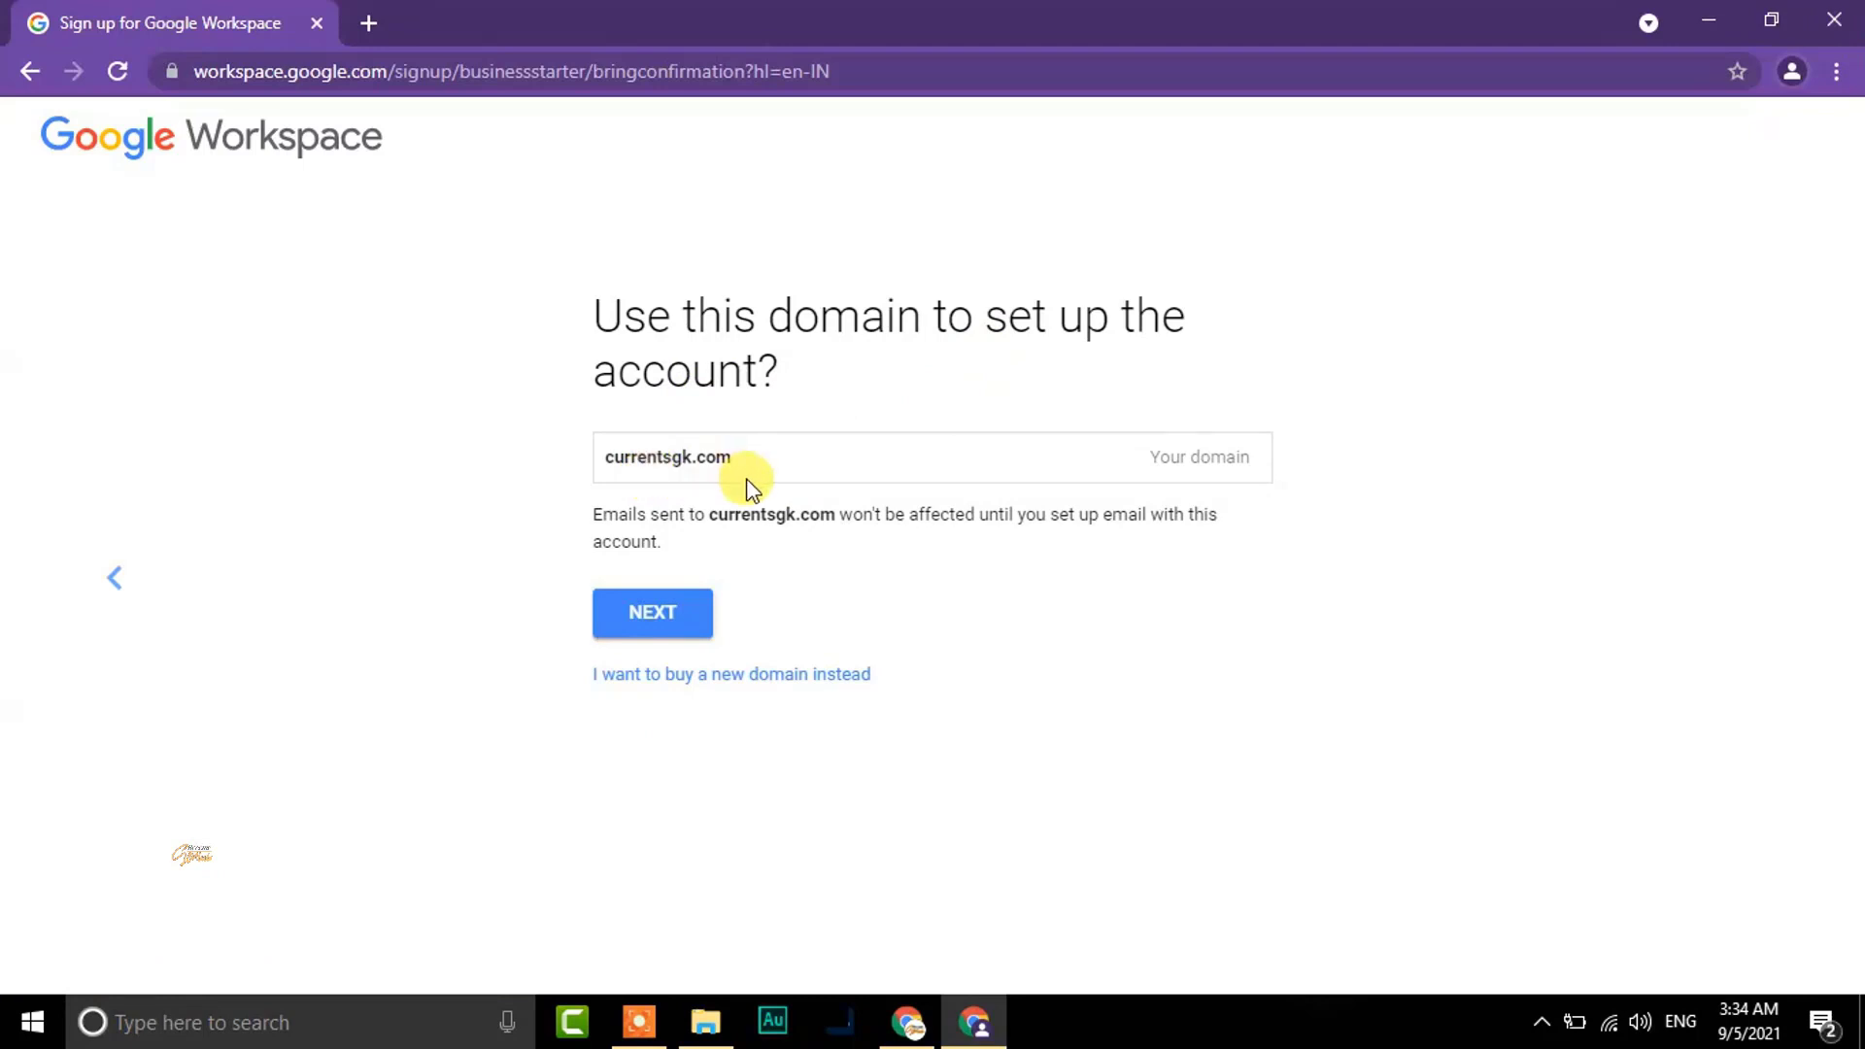
Confirm currentsgk.com, skip user education, enter an admin username and password, and tick the robot check
click(634, 614)
click(653, 541)
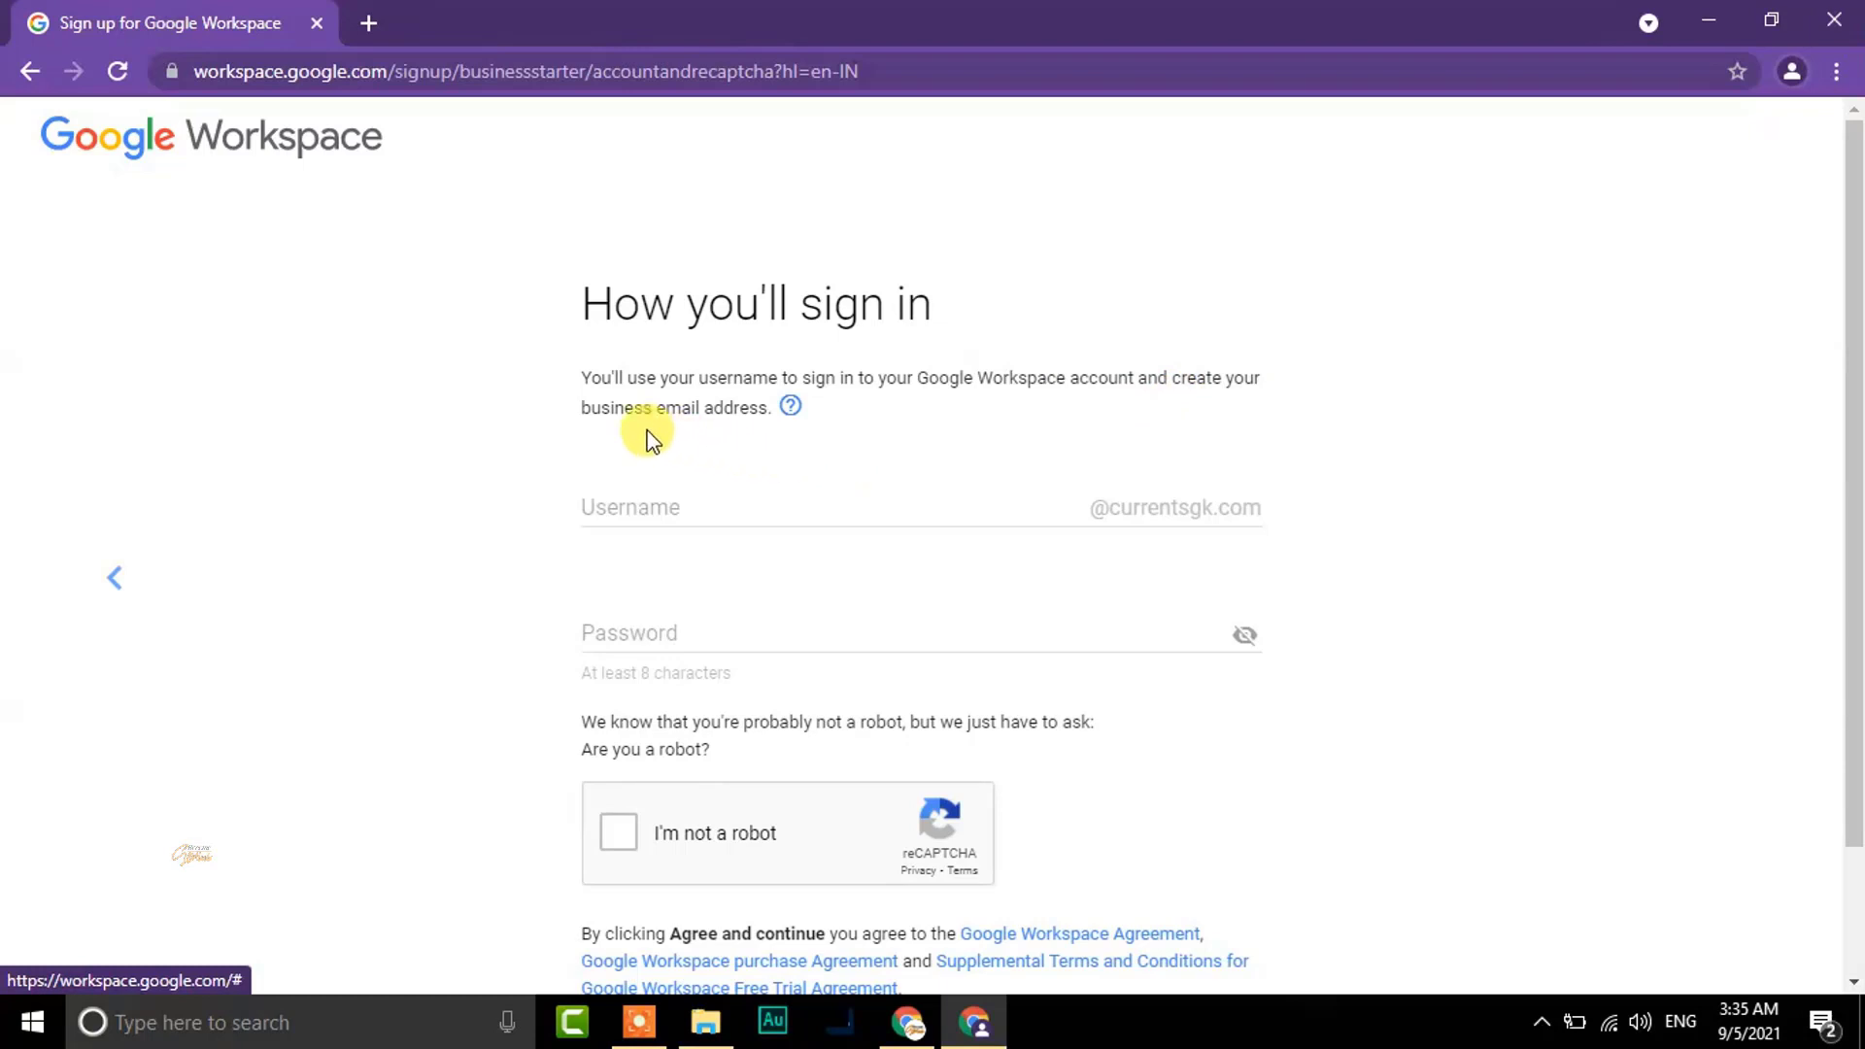
click(718, 508)
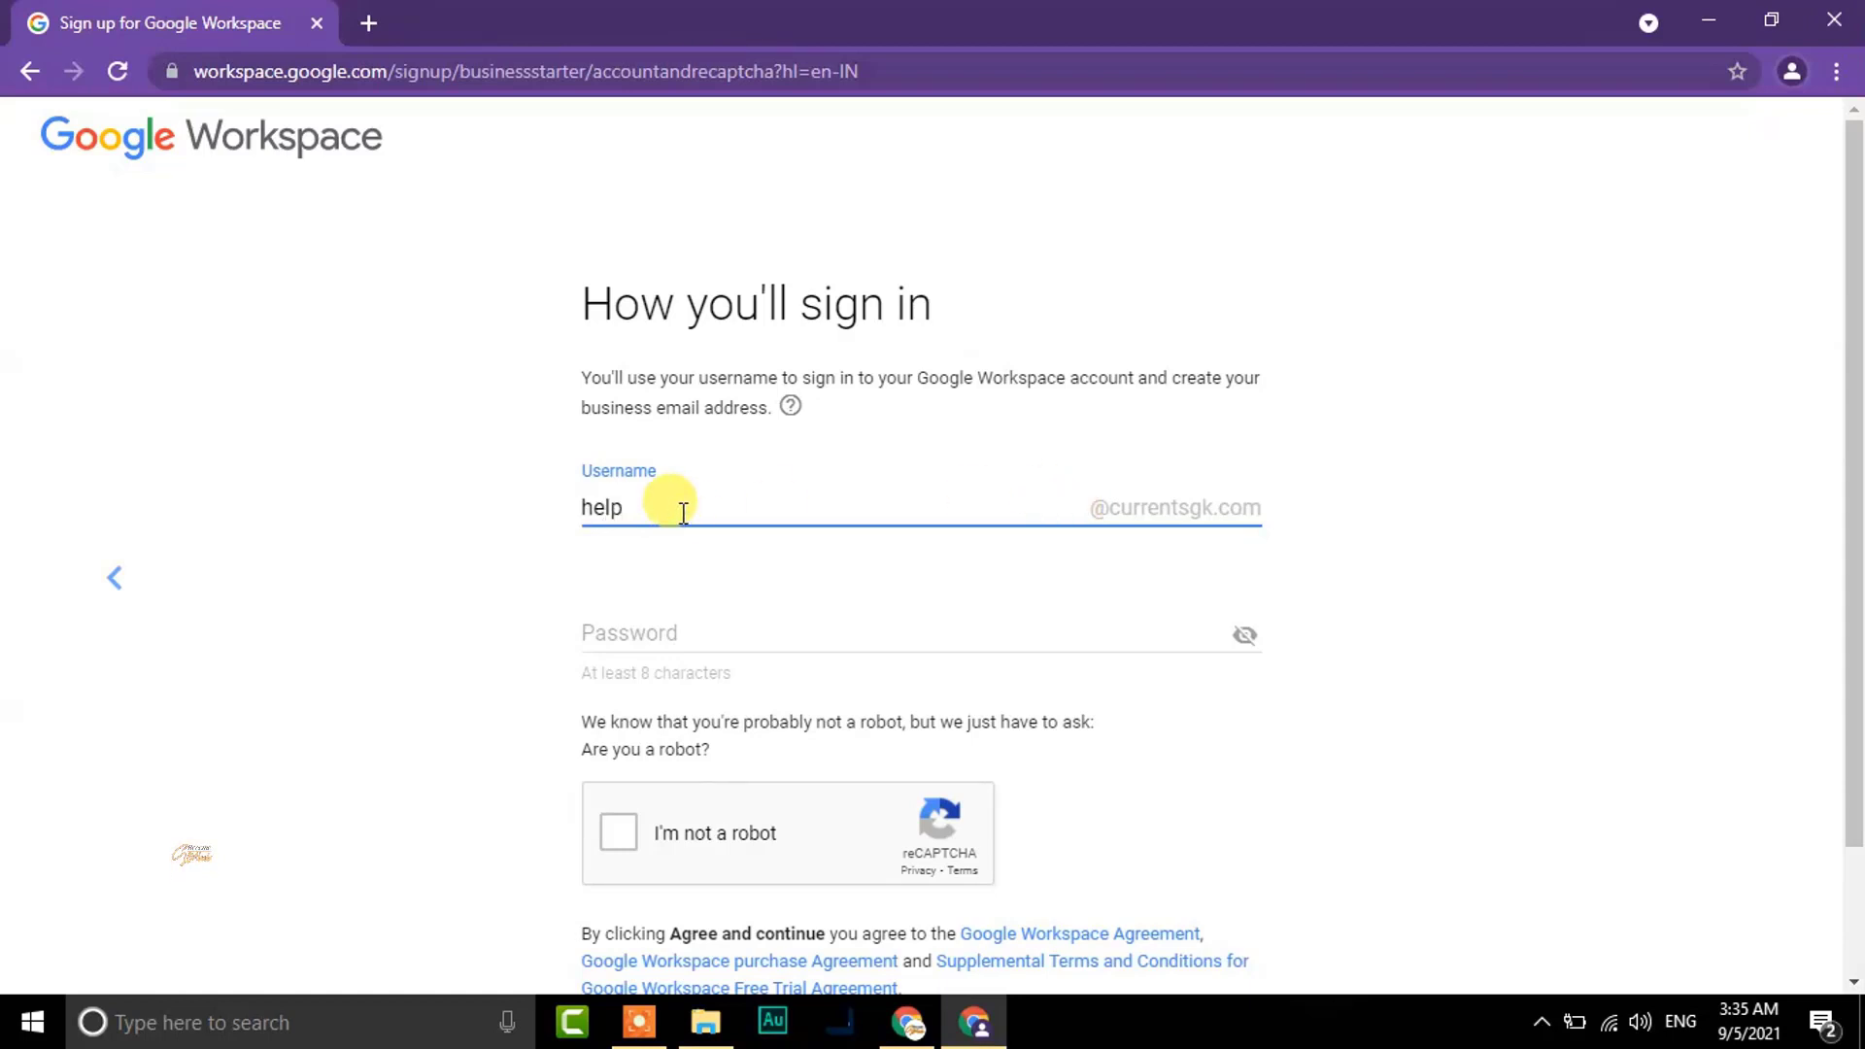
click(724, 634)
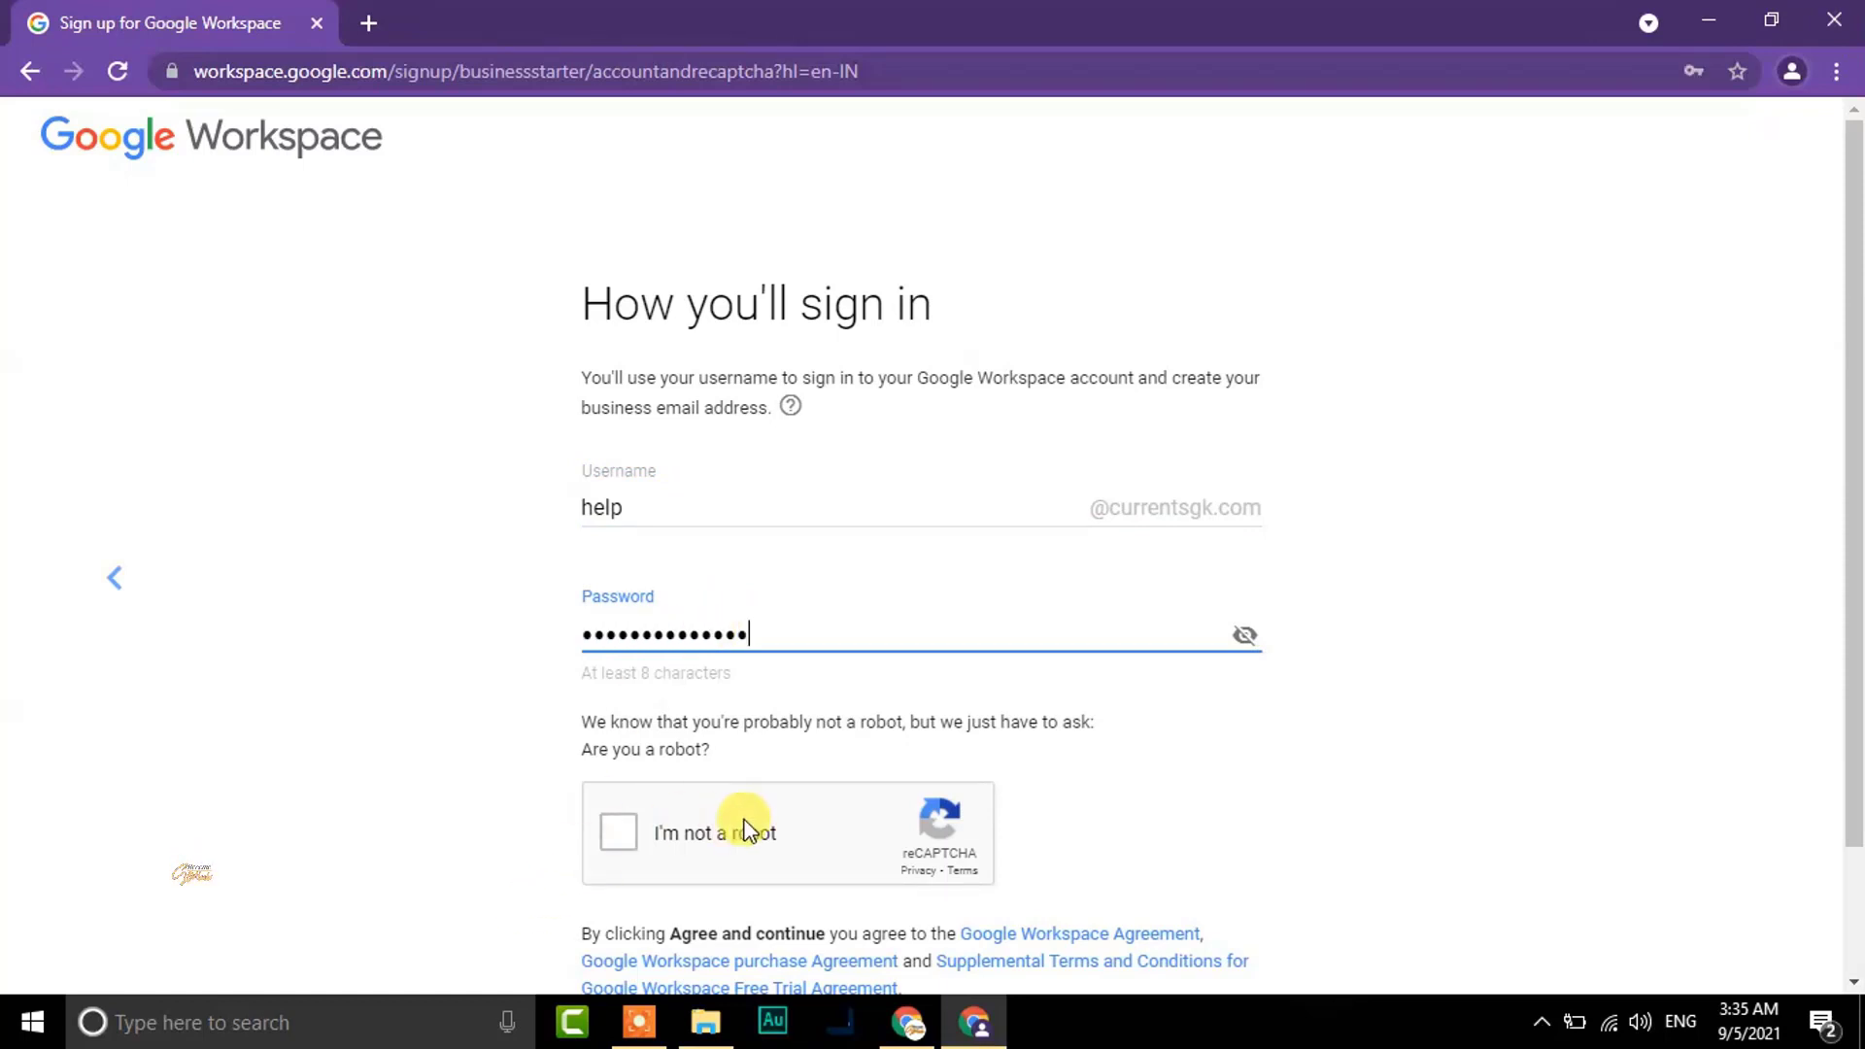
click(618, 832)
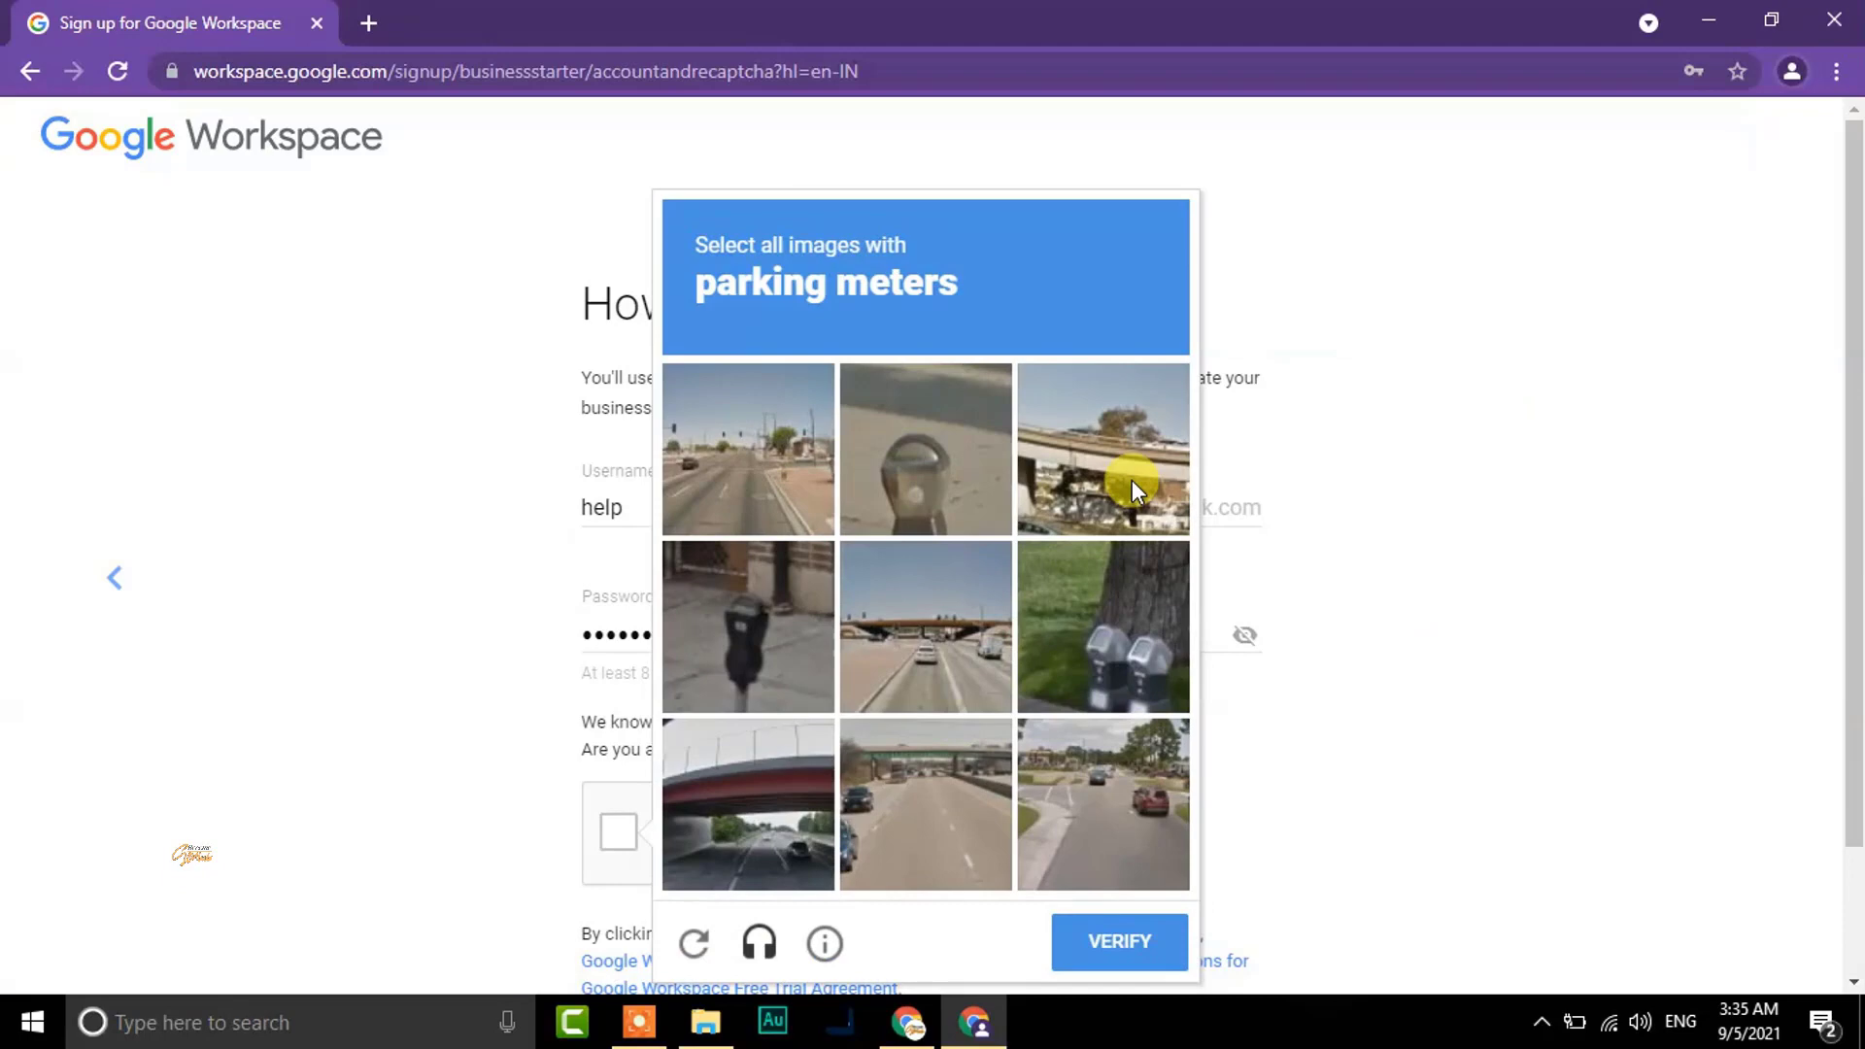
Select the three parking-meter images, verify, accept the agreement, and decline saving the password
click(1128, 627)
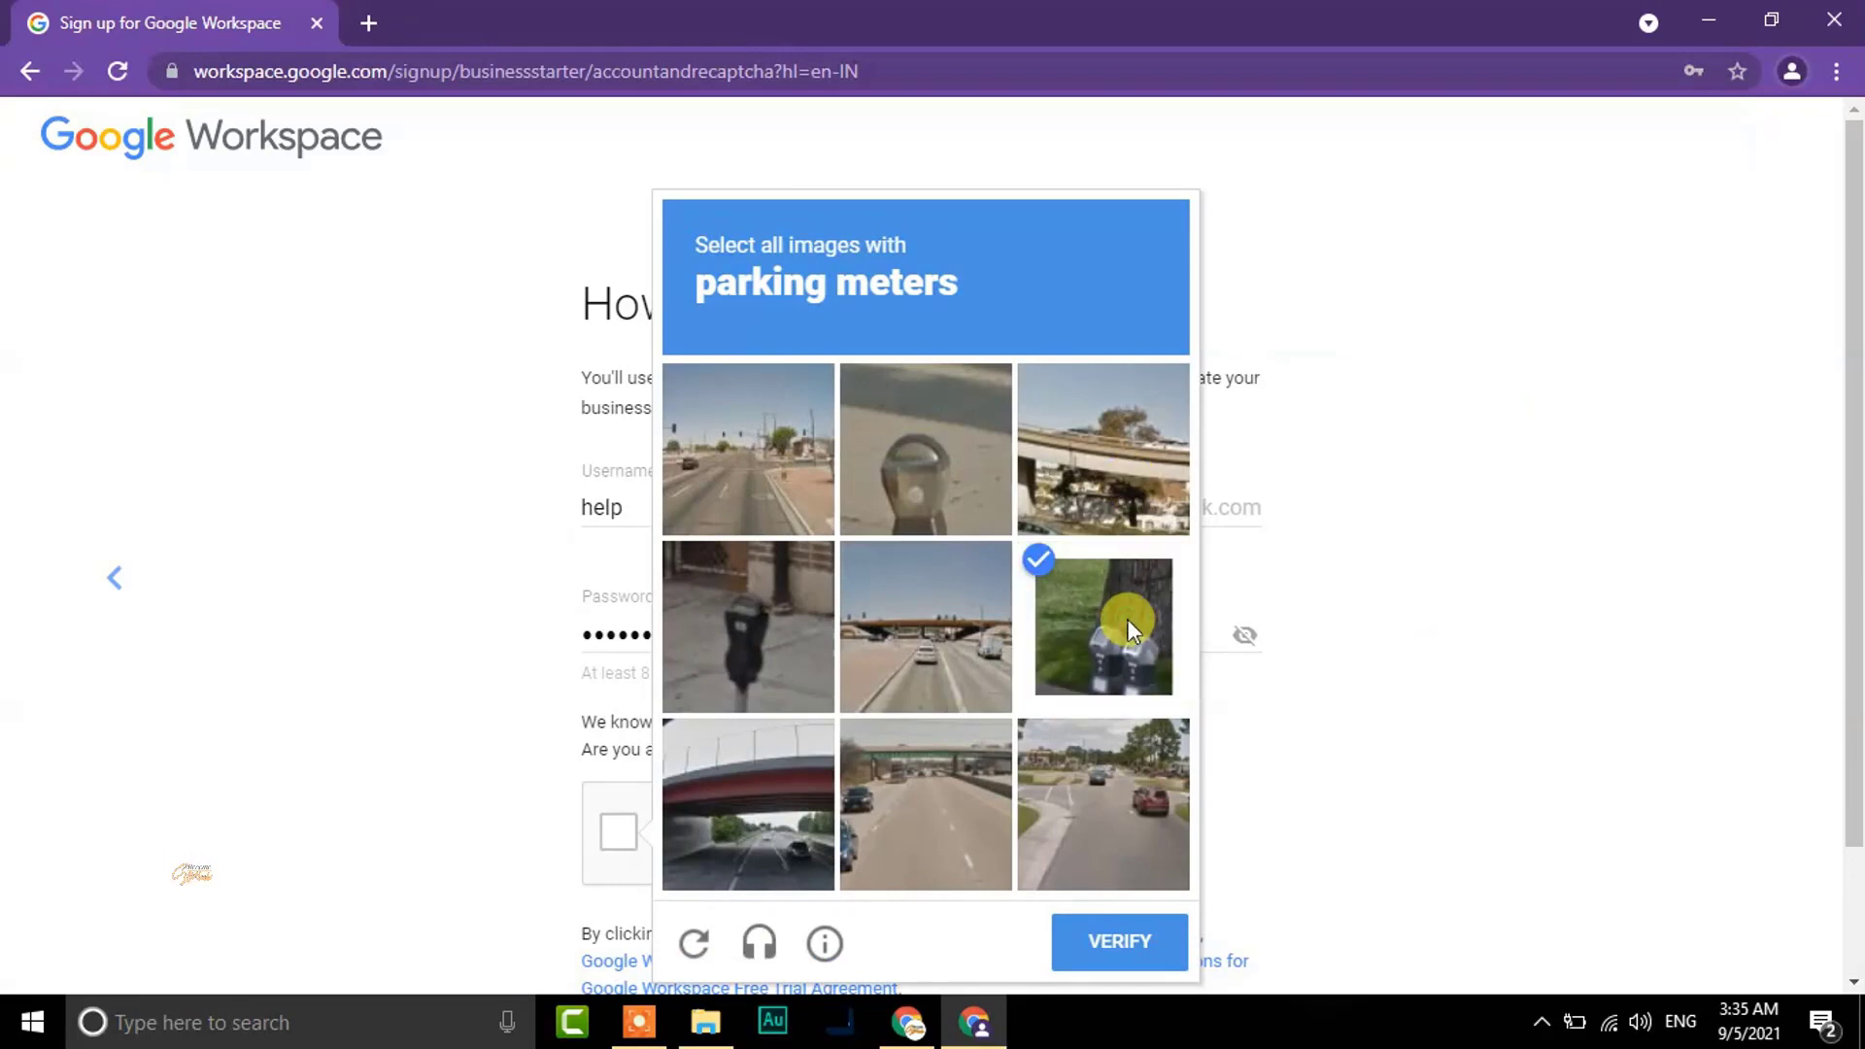
click(777, 620)
click(920, 458)
click(1137, 947)
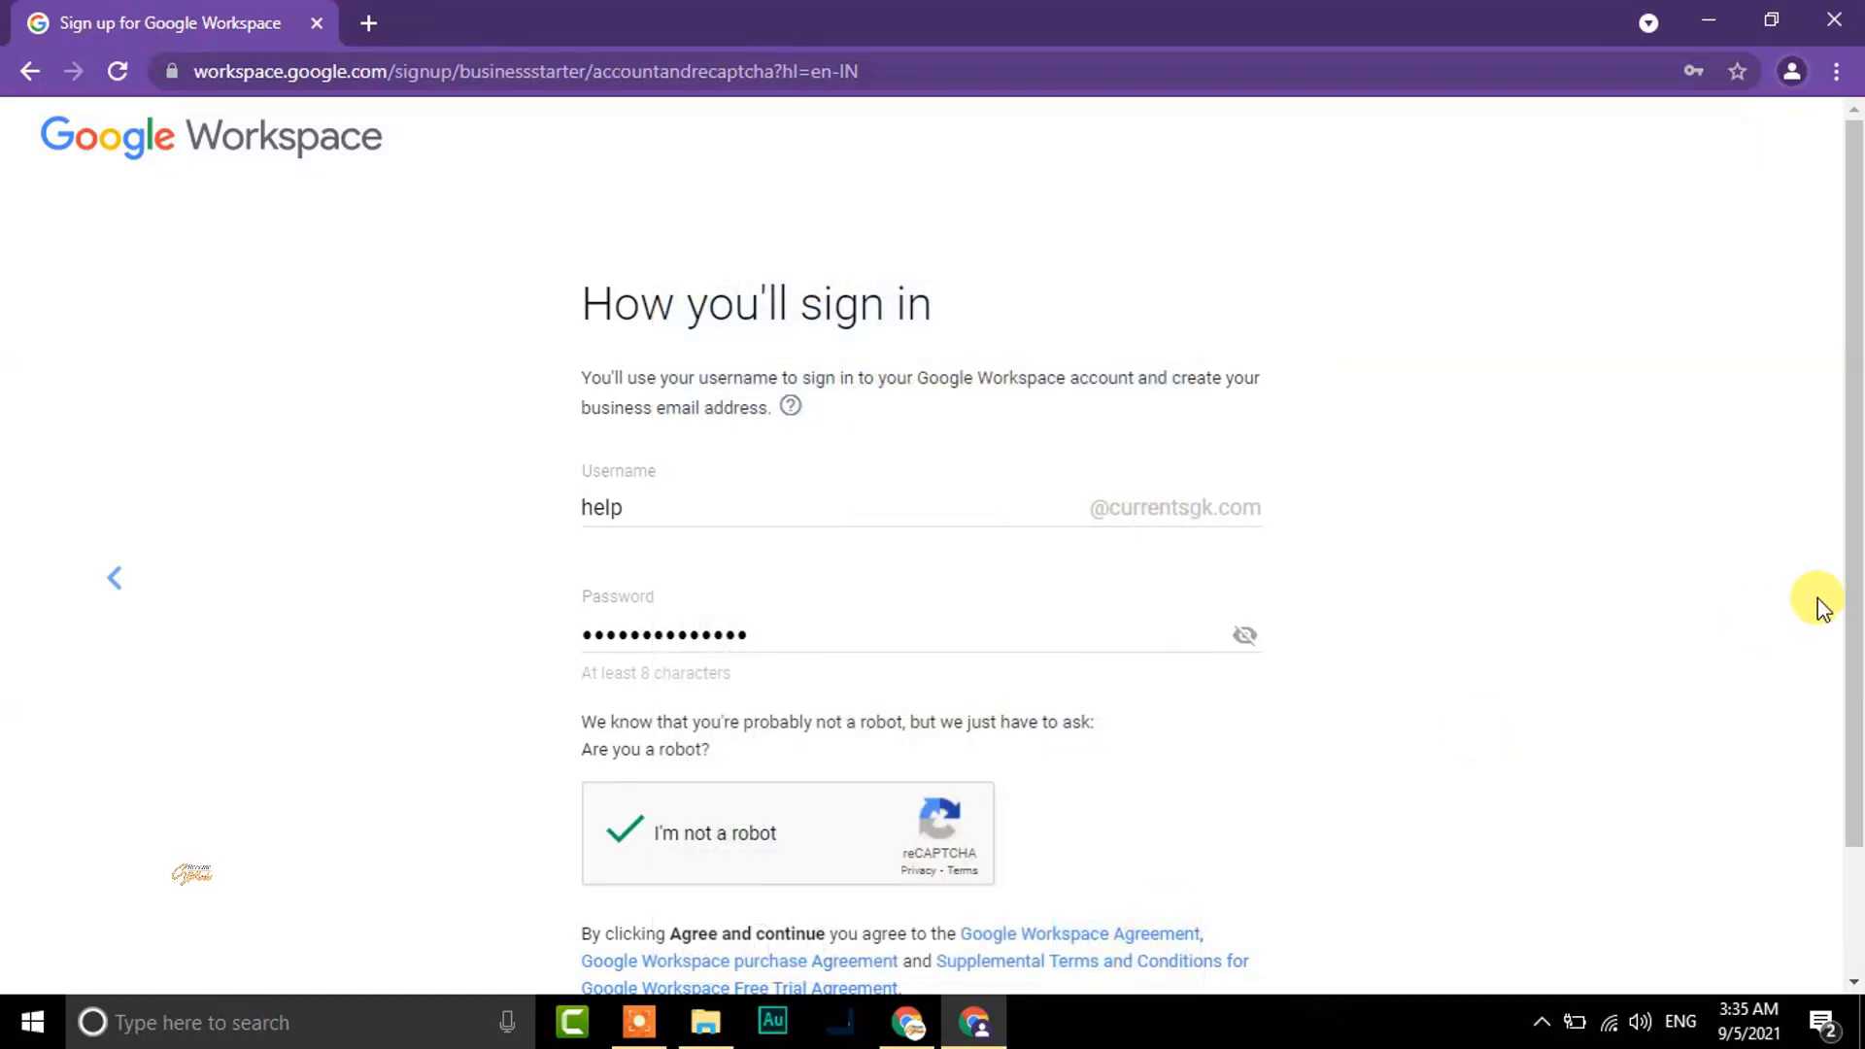
drag(1849, 516, 1844, 687)
click(670, 907)
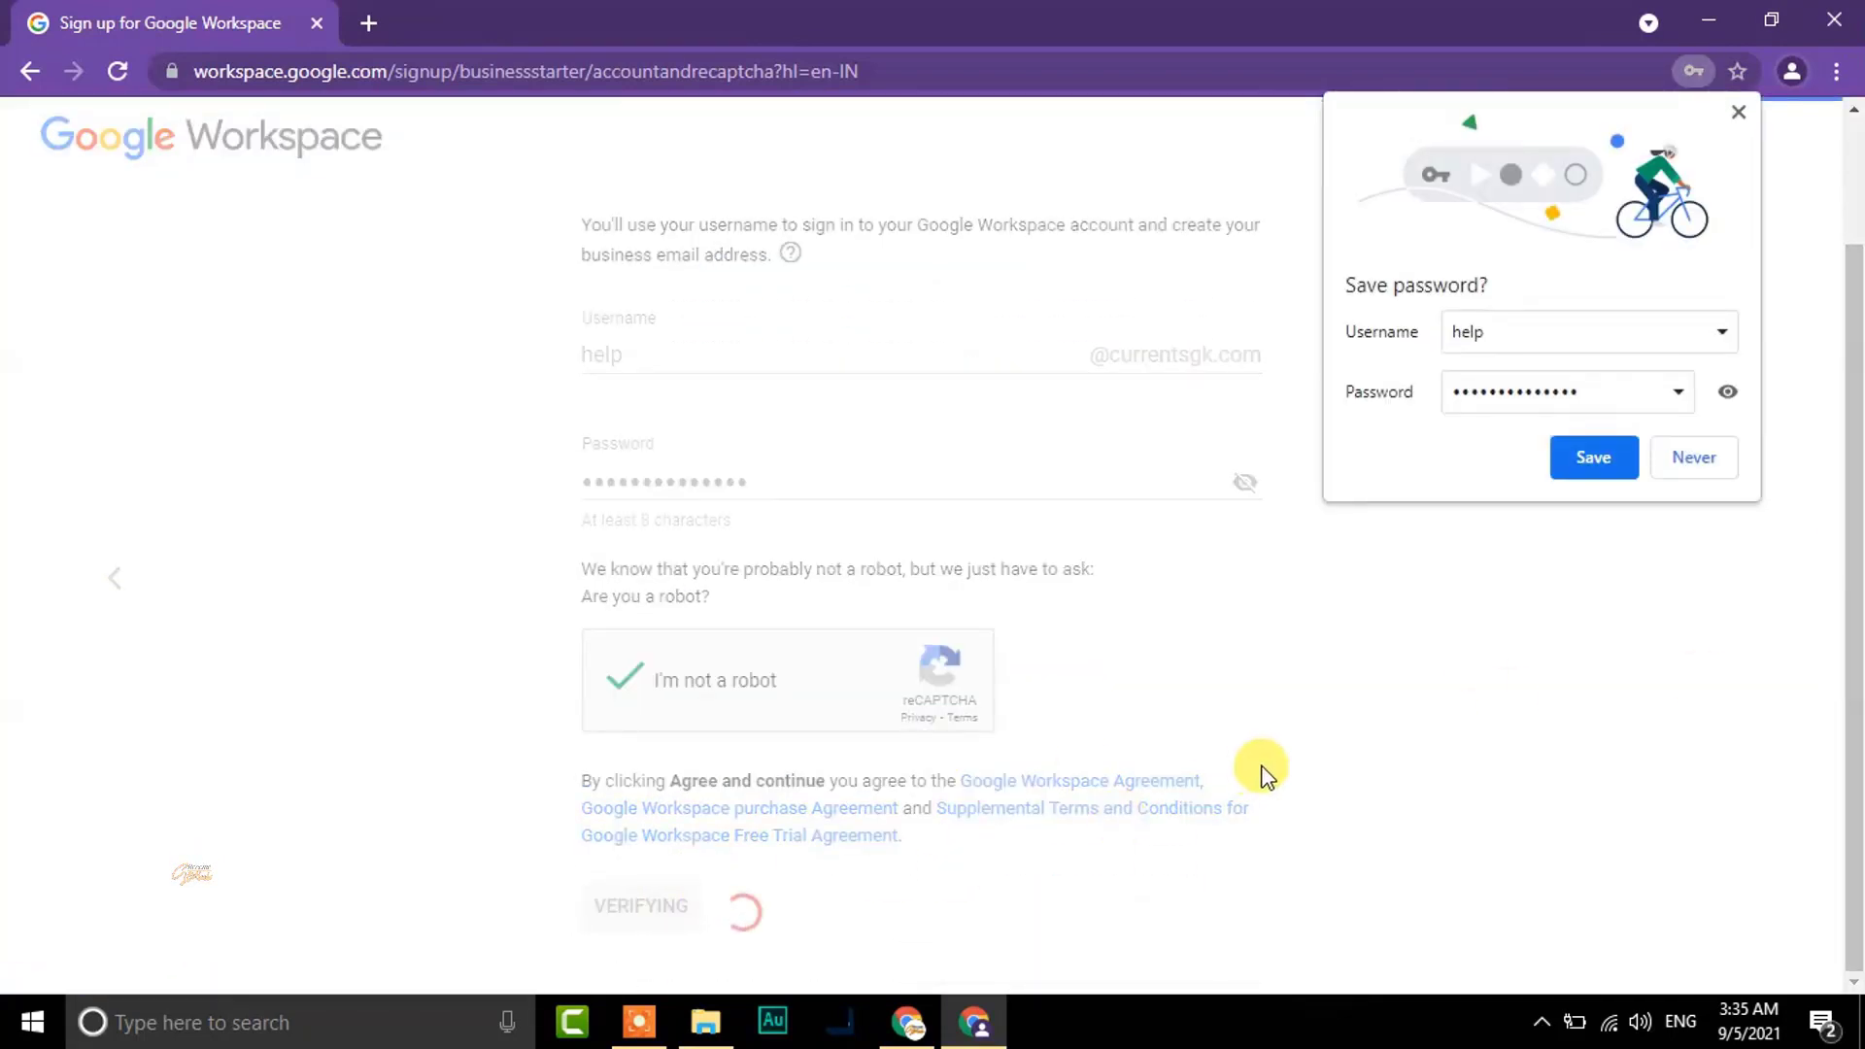
click(1695, 462)
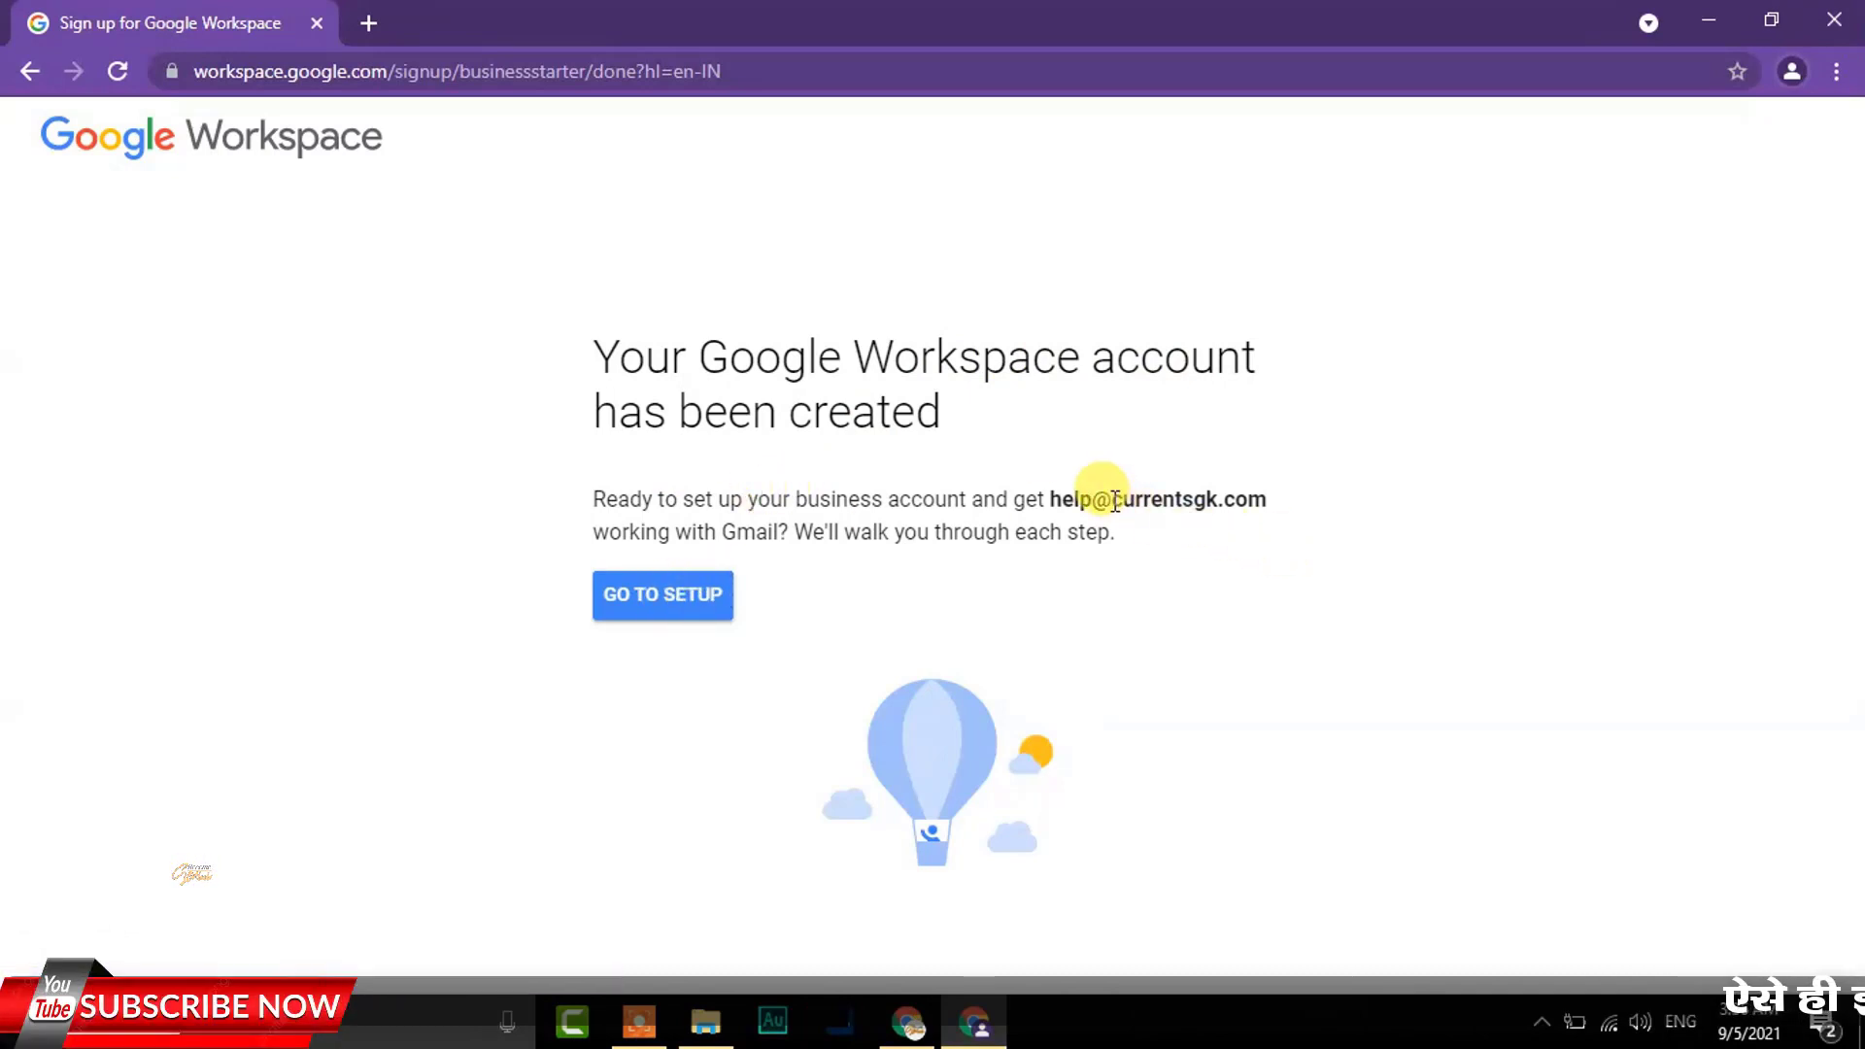
Highlight currentsgk.com in the new admin address, then go to setup past the Admin welcome
drag(1112, 499, 1292, 501)
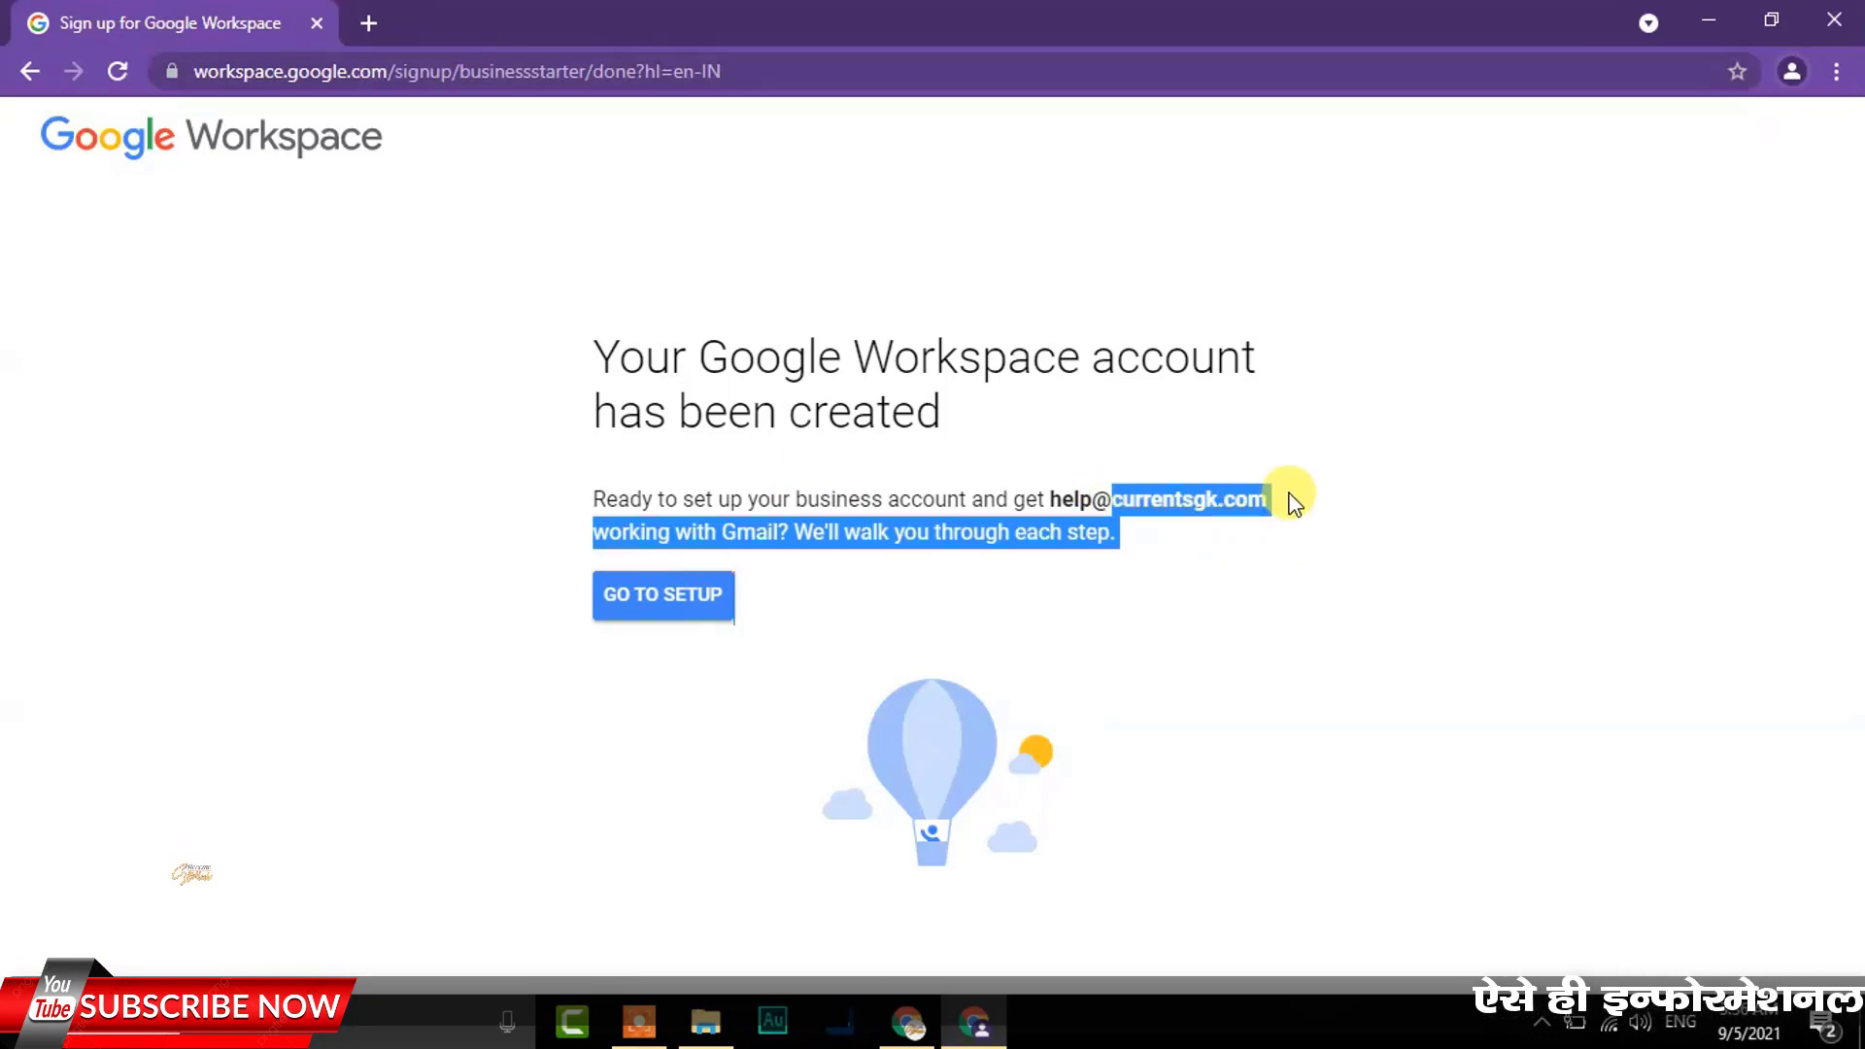
click(1130, 501)
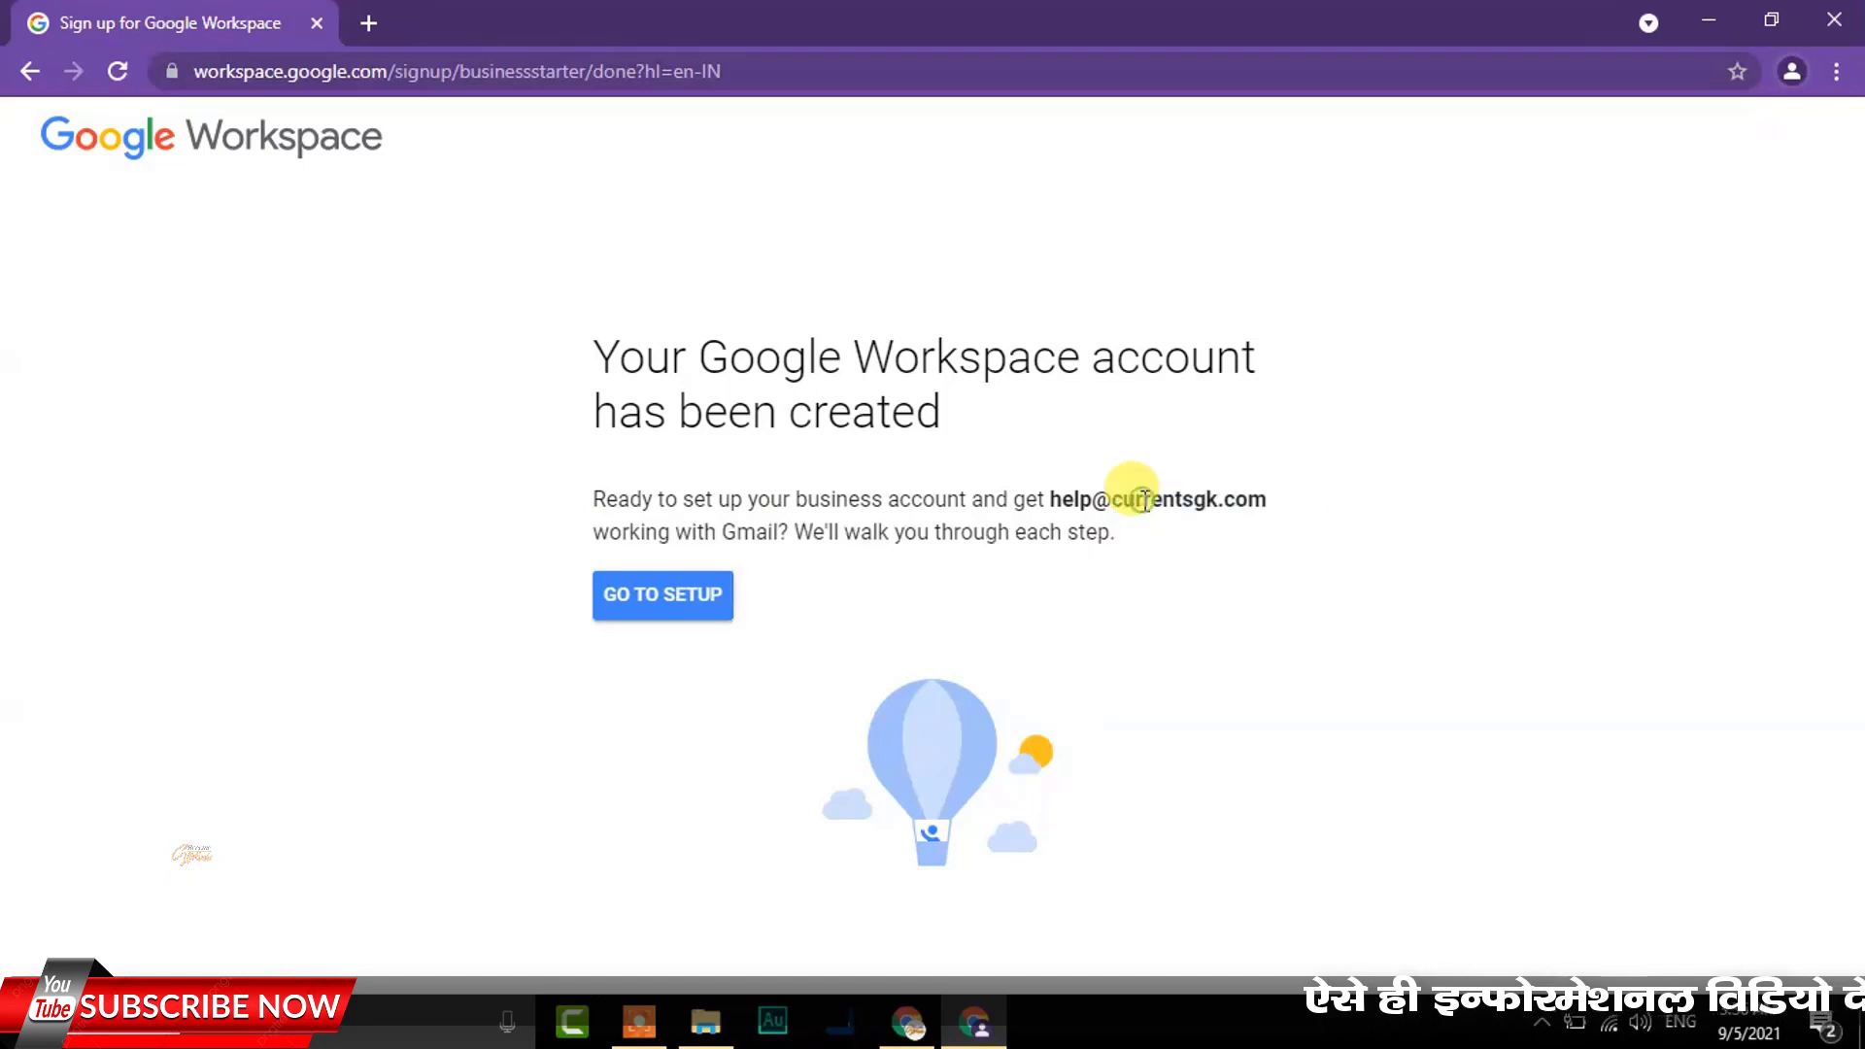
drag(1127, 501, 1292, 501)
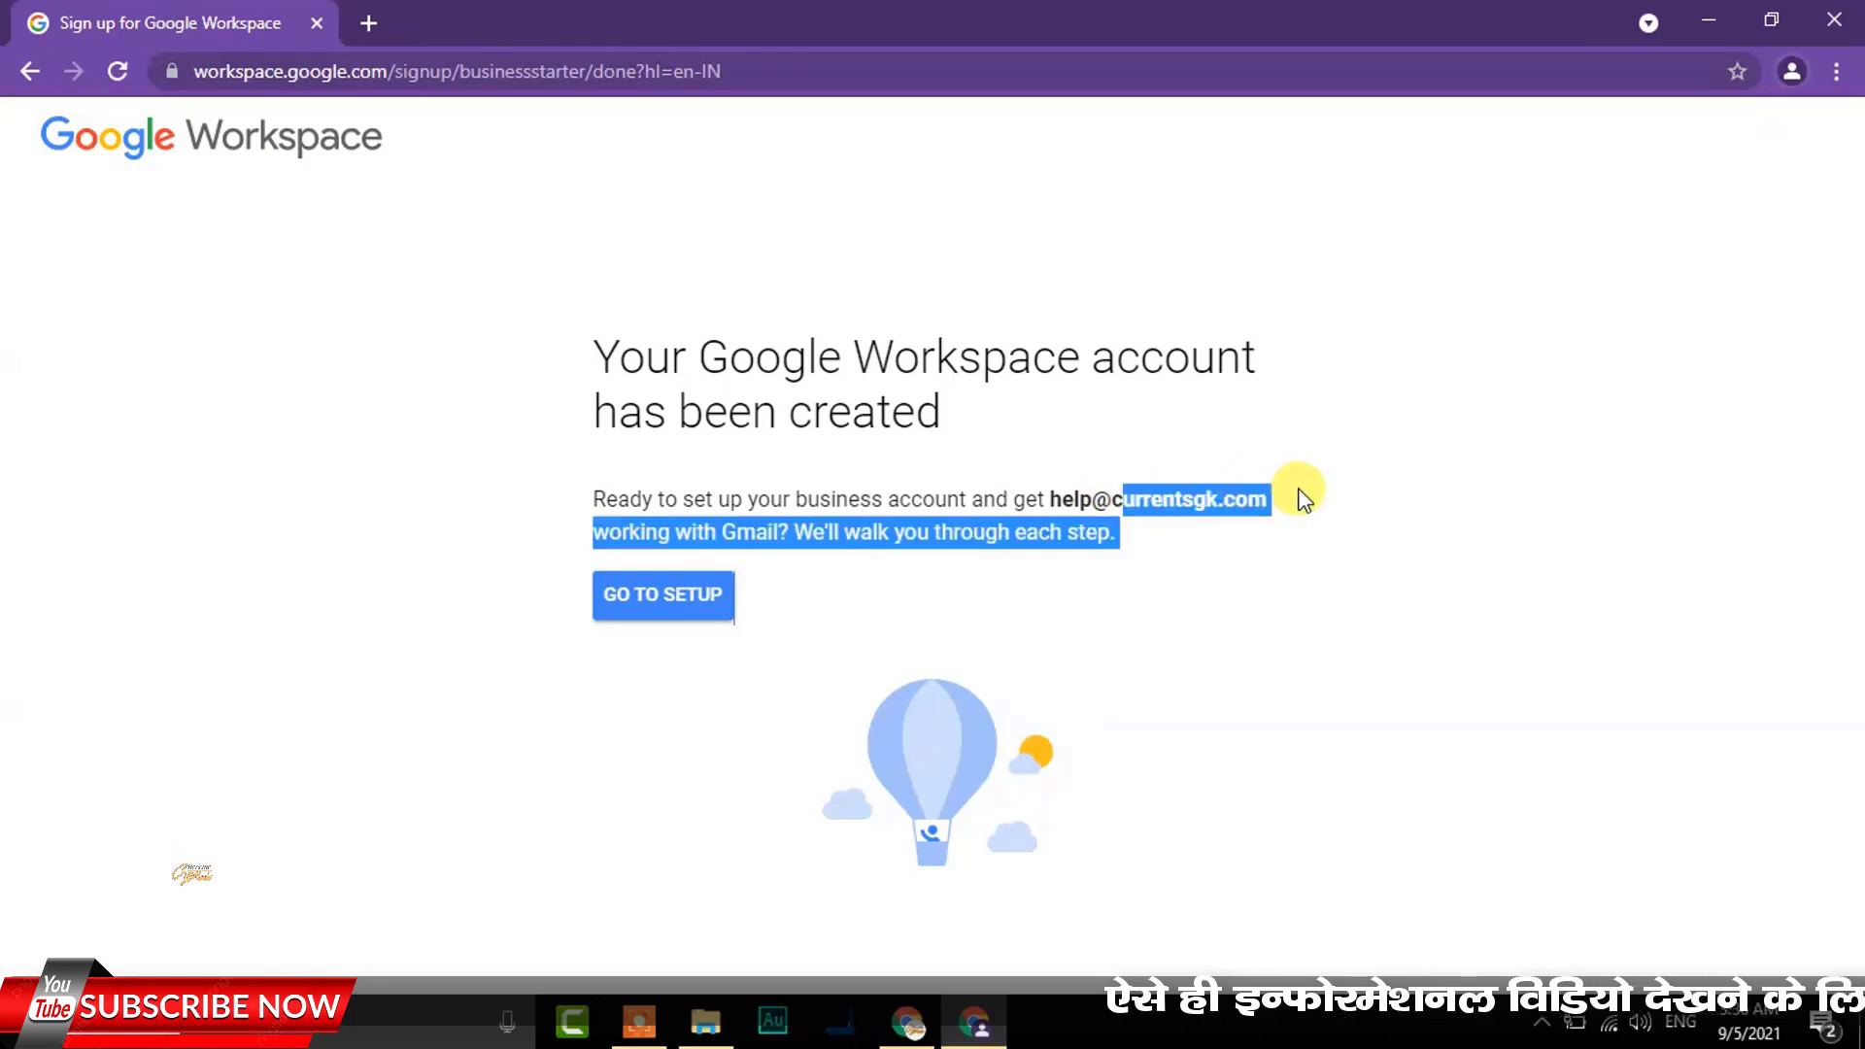
click(1208, 497)
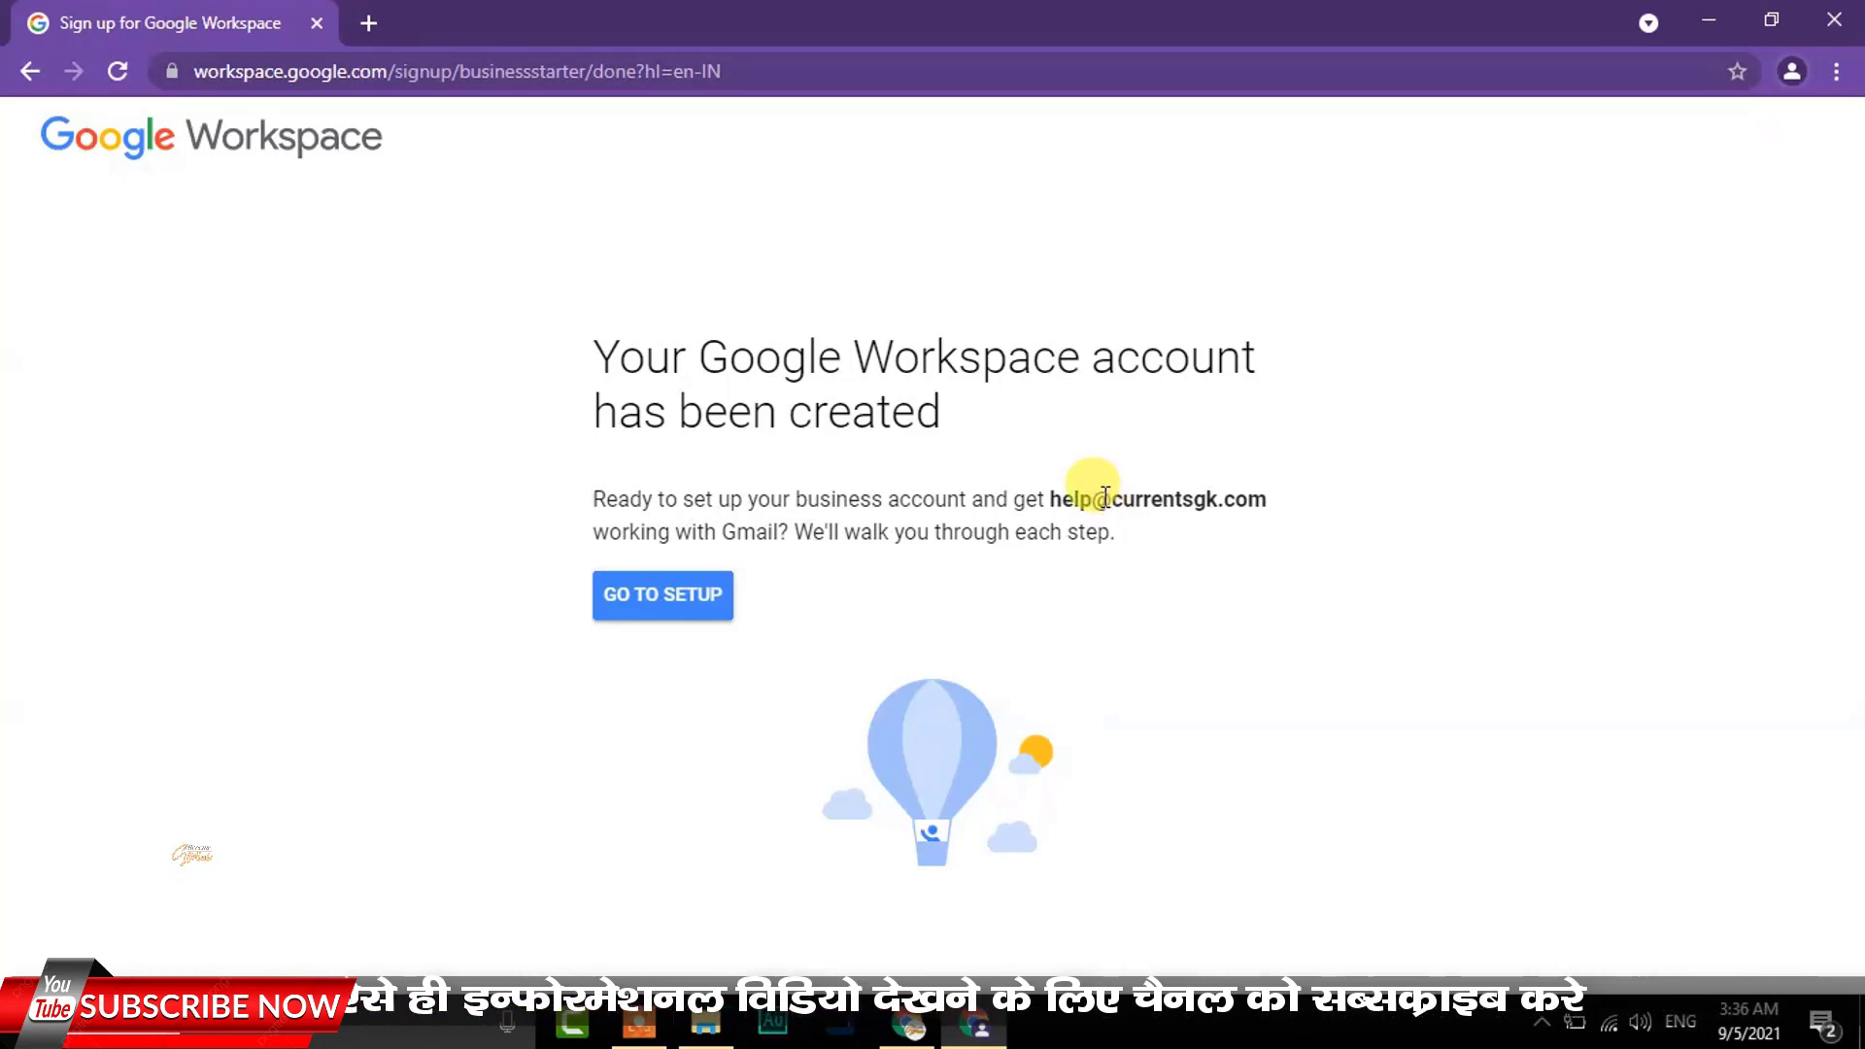
drag(1115, 497, 1344, 499)
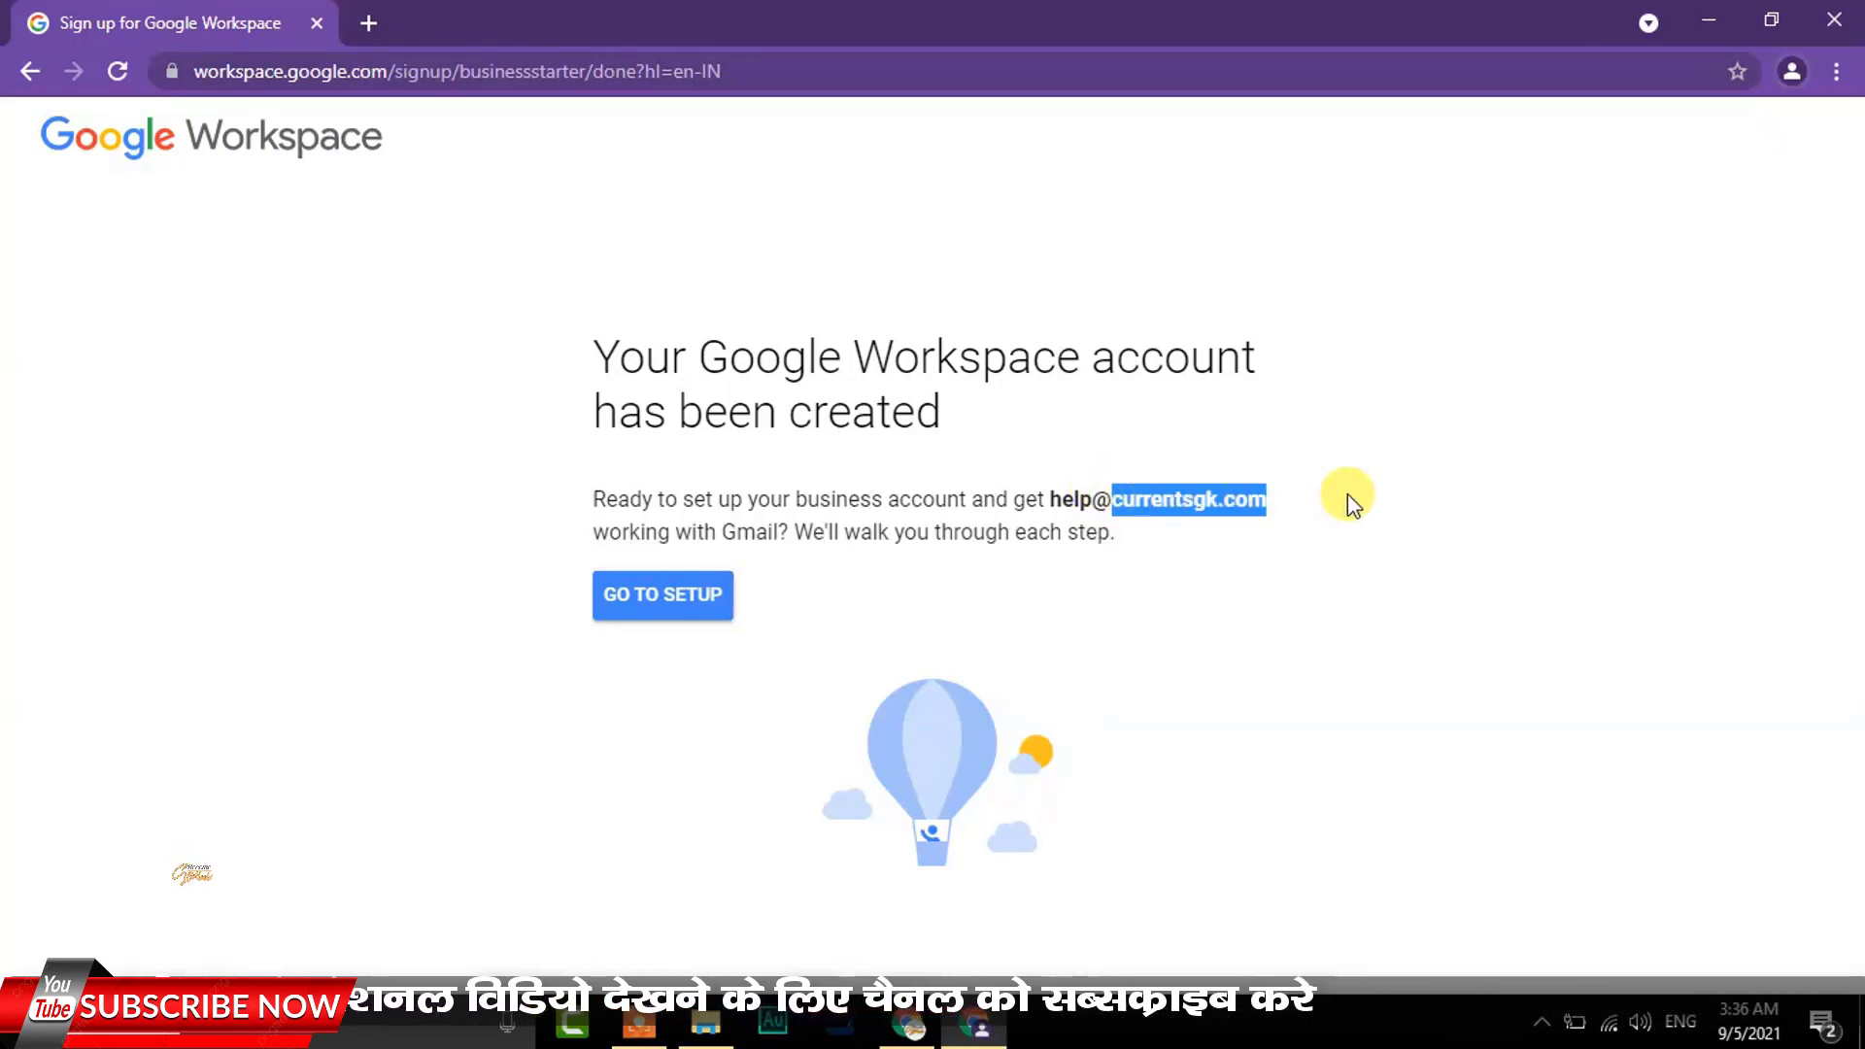
click(1127, 505)
drag(1112, 497, 1382, 504)
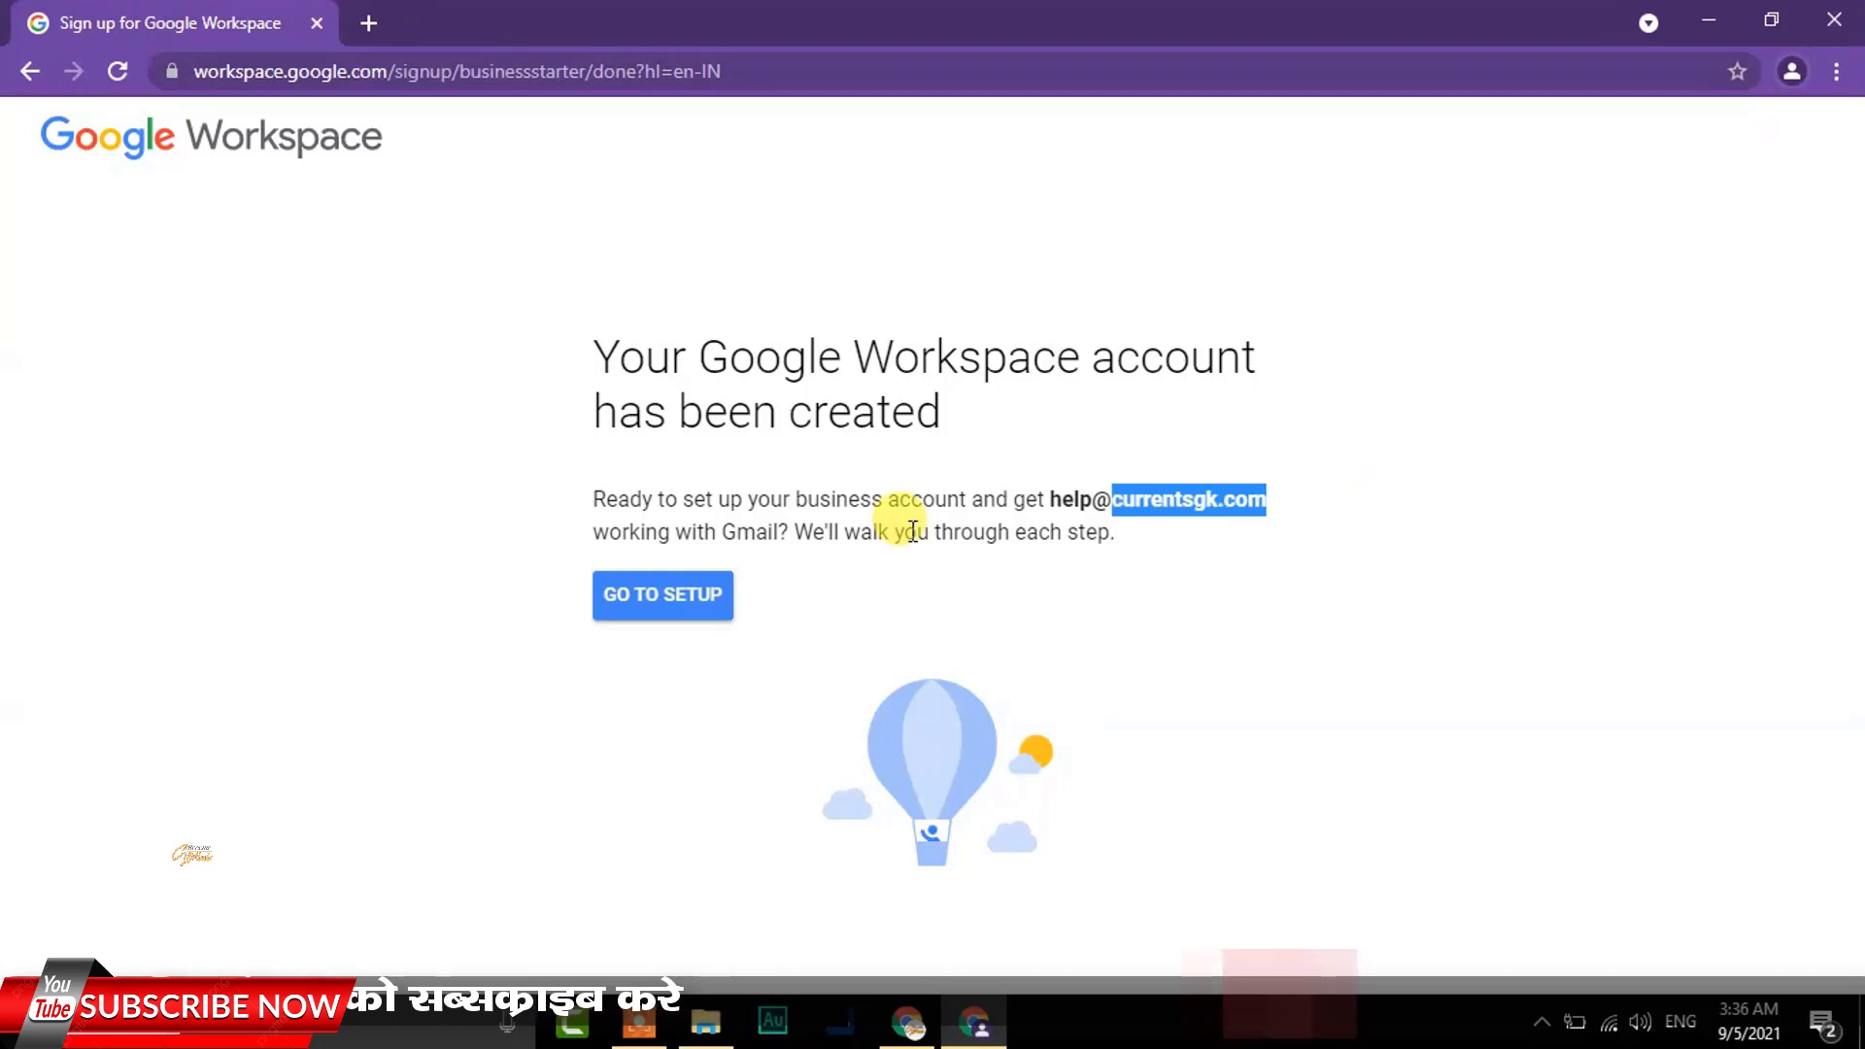
click(649, 594)
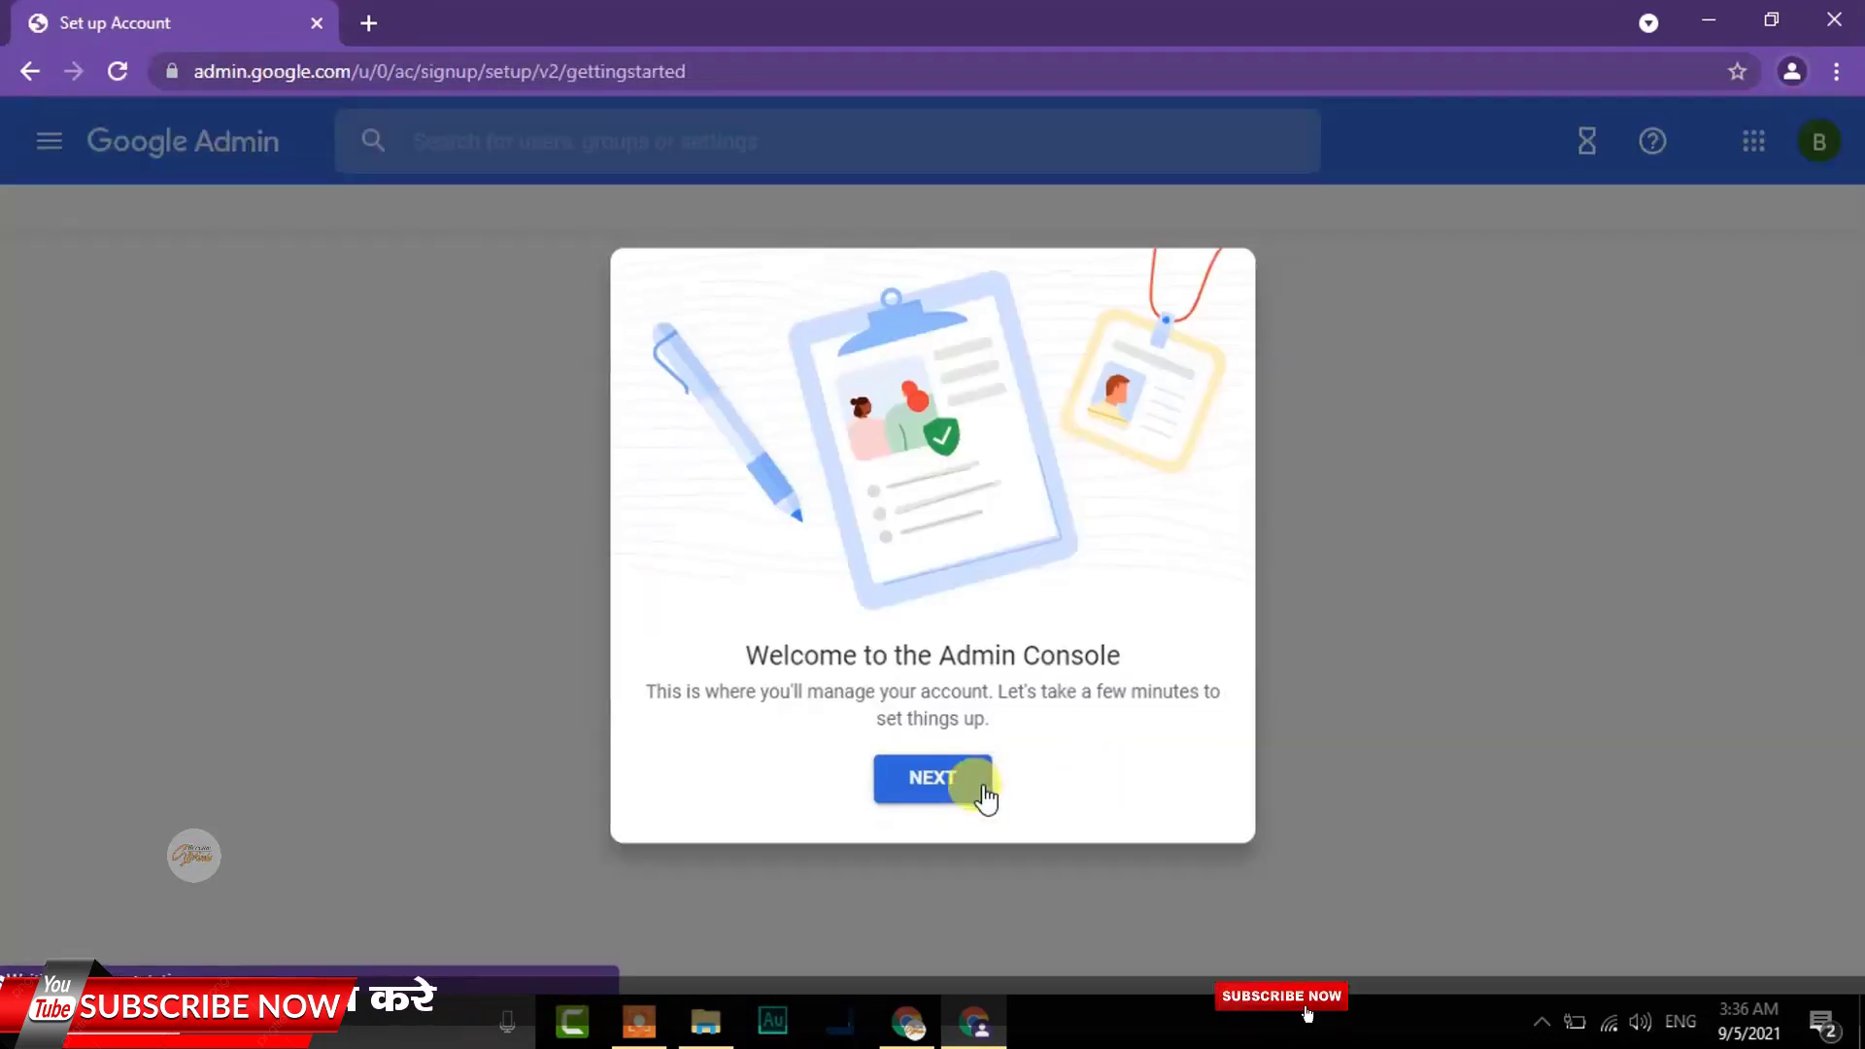
click(967, 777)
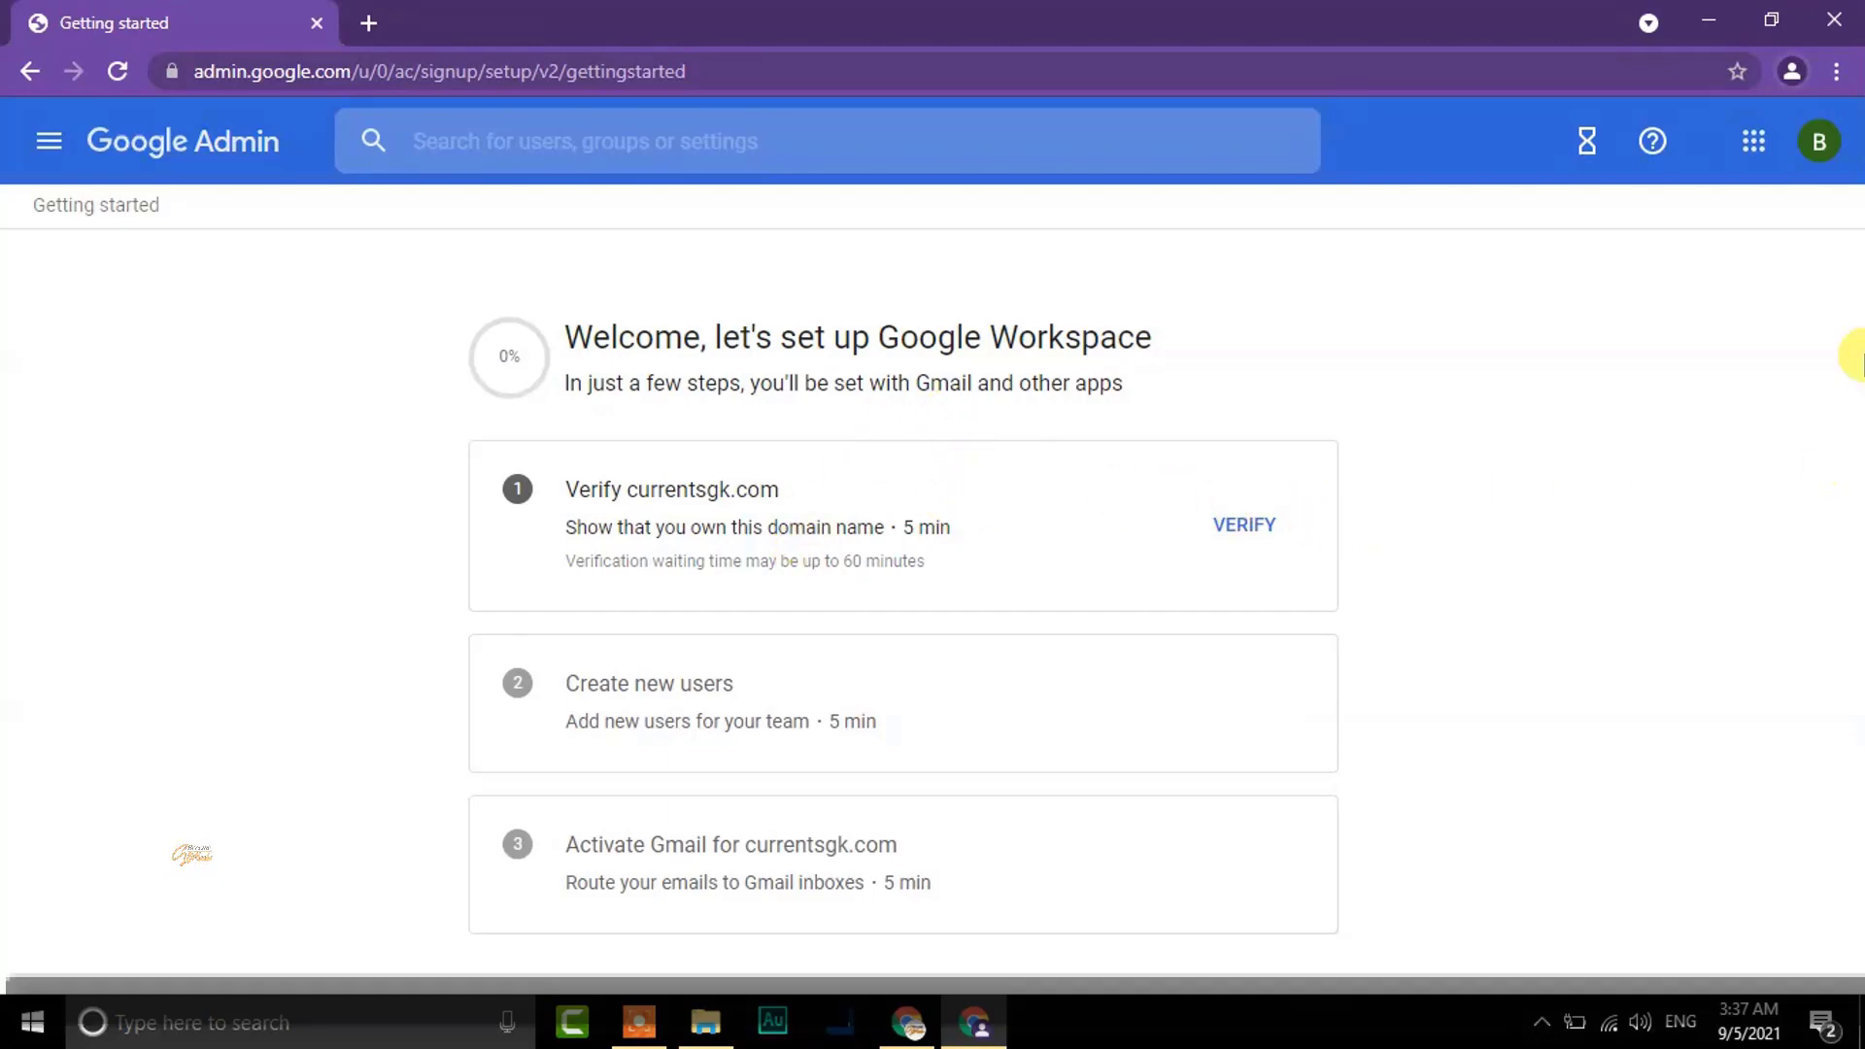
Start verifying currentsgk.com and continue to the Update domain settings step
click(1244, 529)
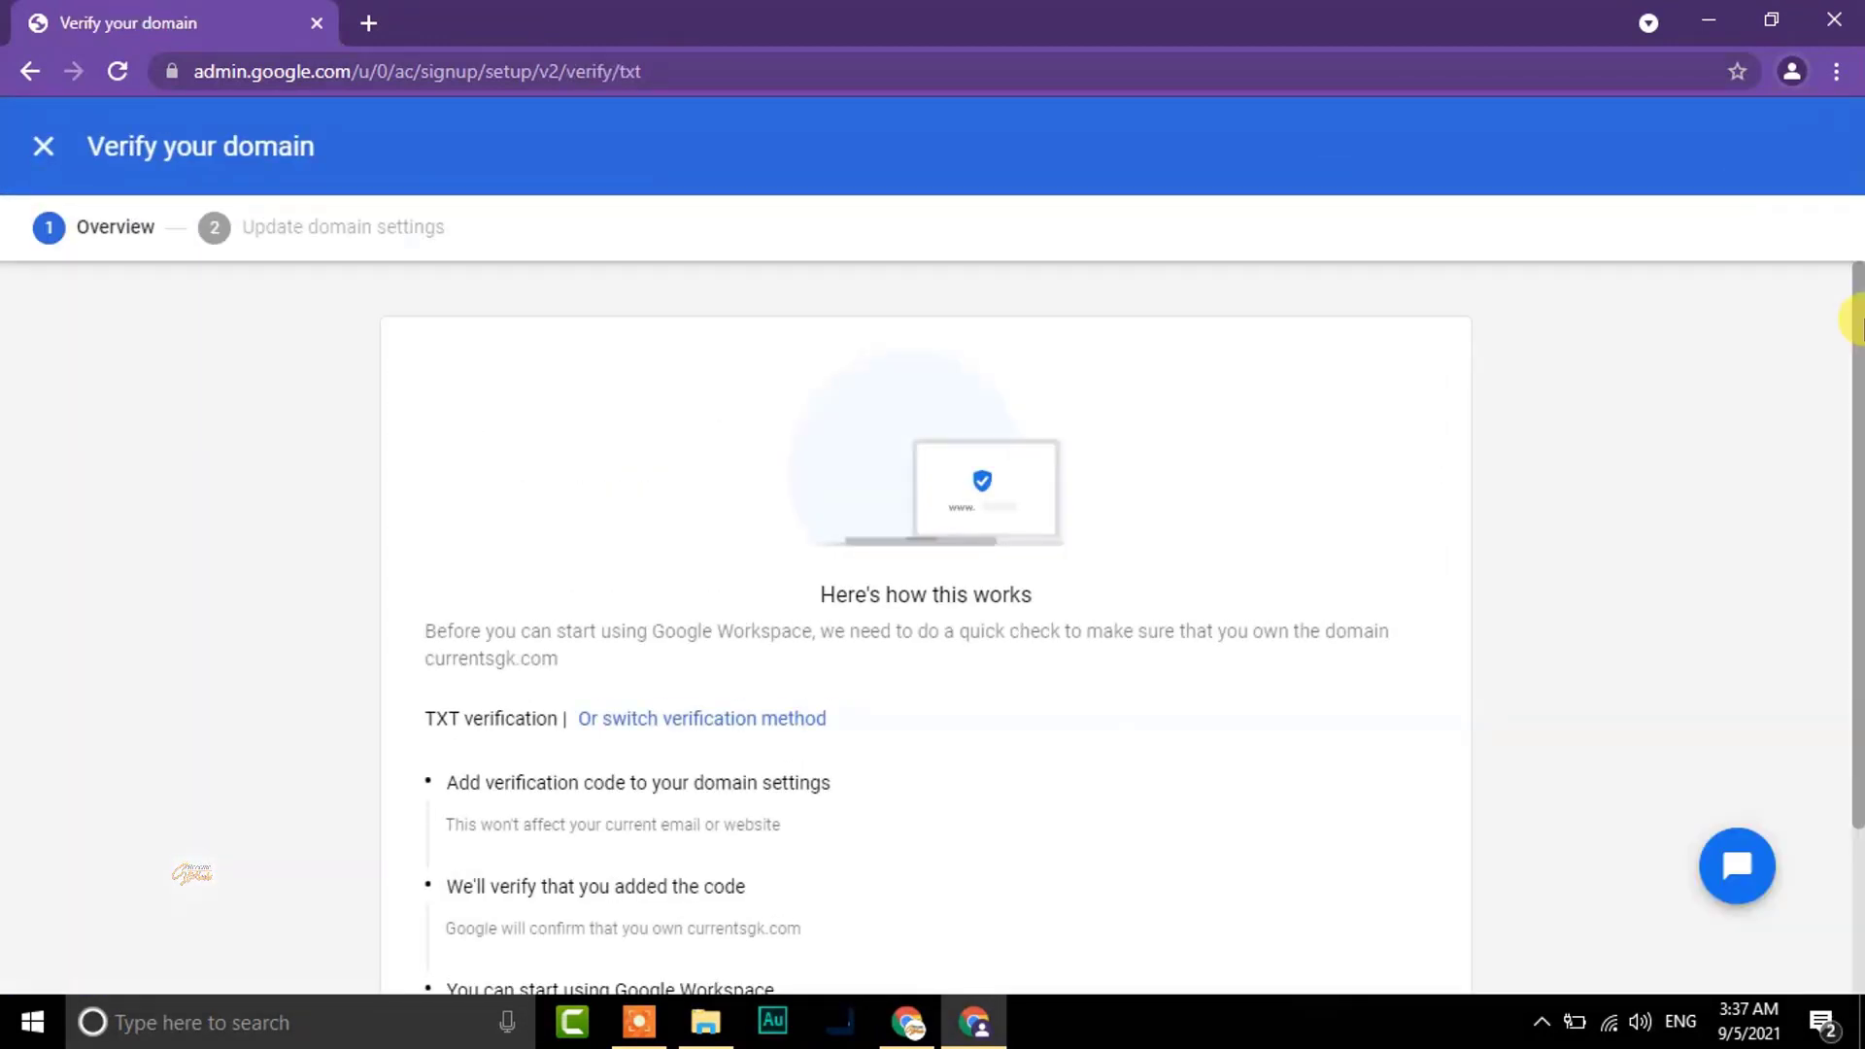
drag(1855, 321, 1849, 491)
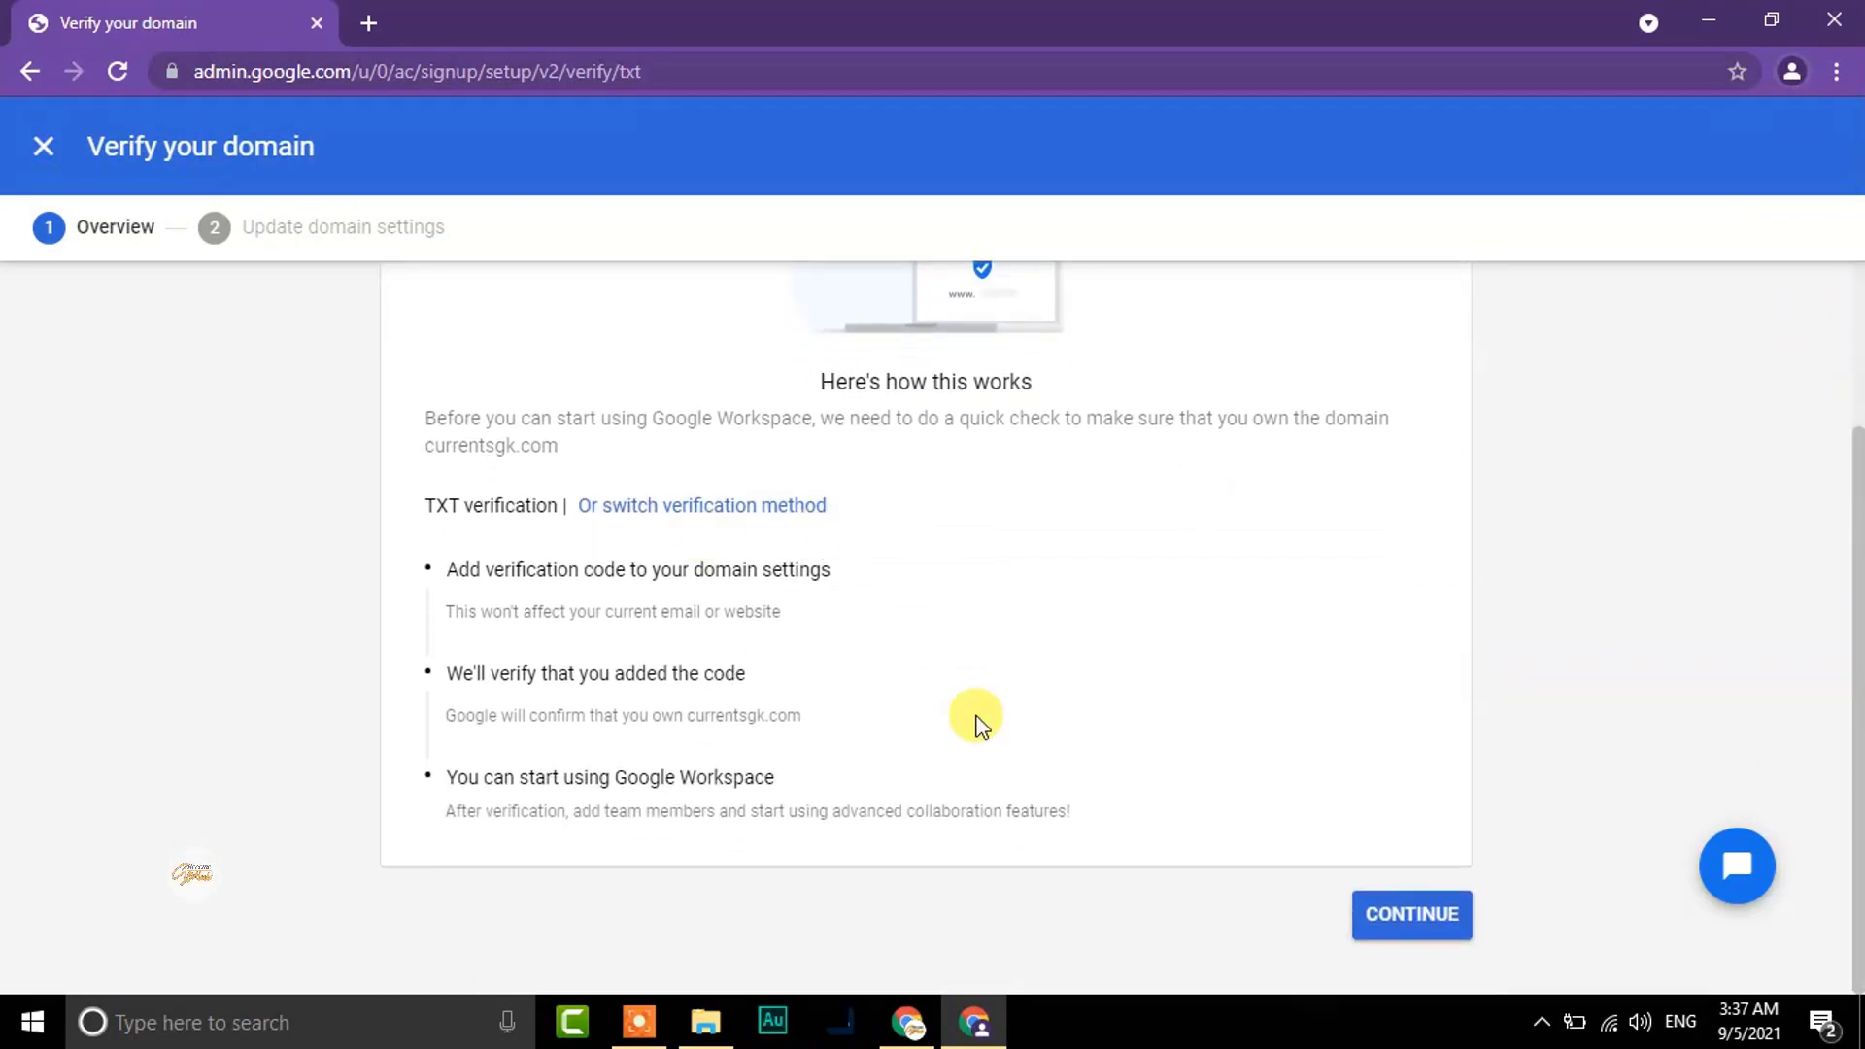
click(1412, 928)
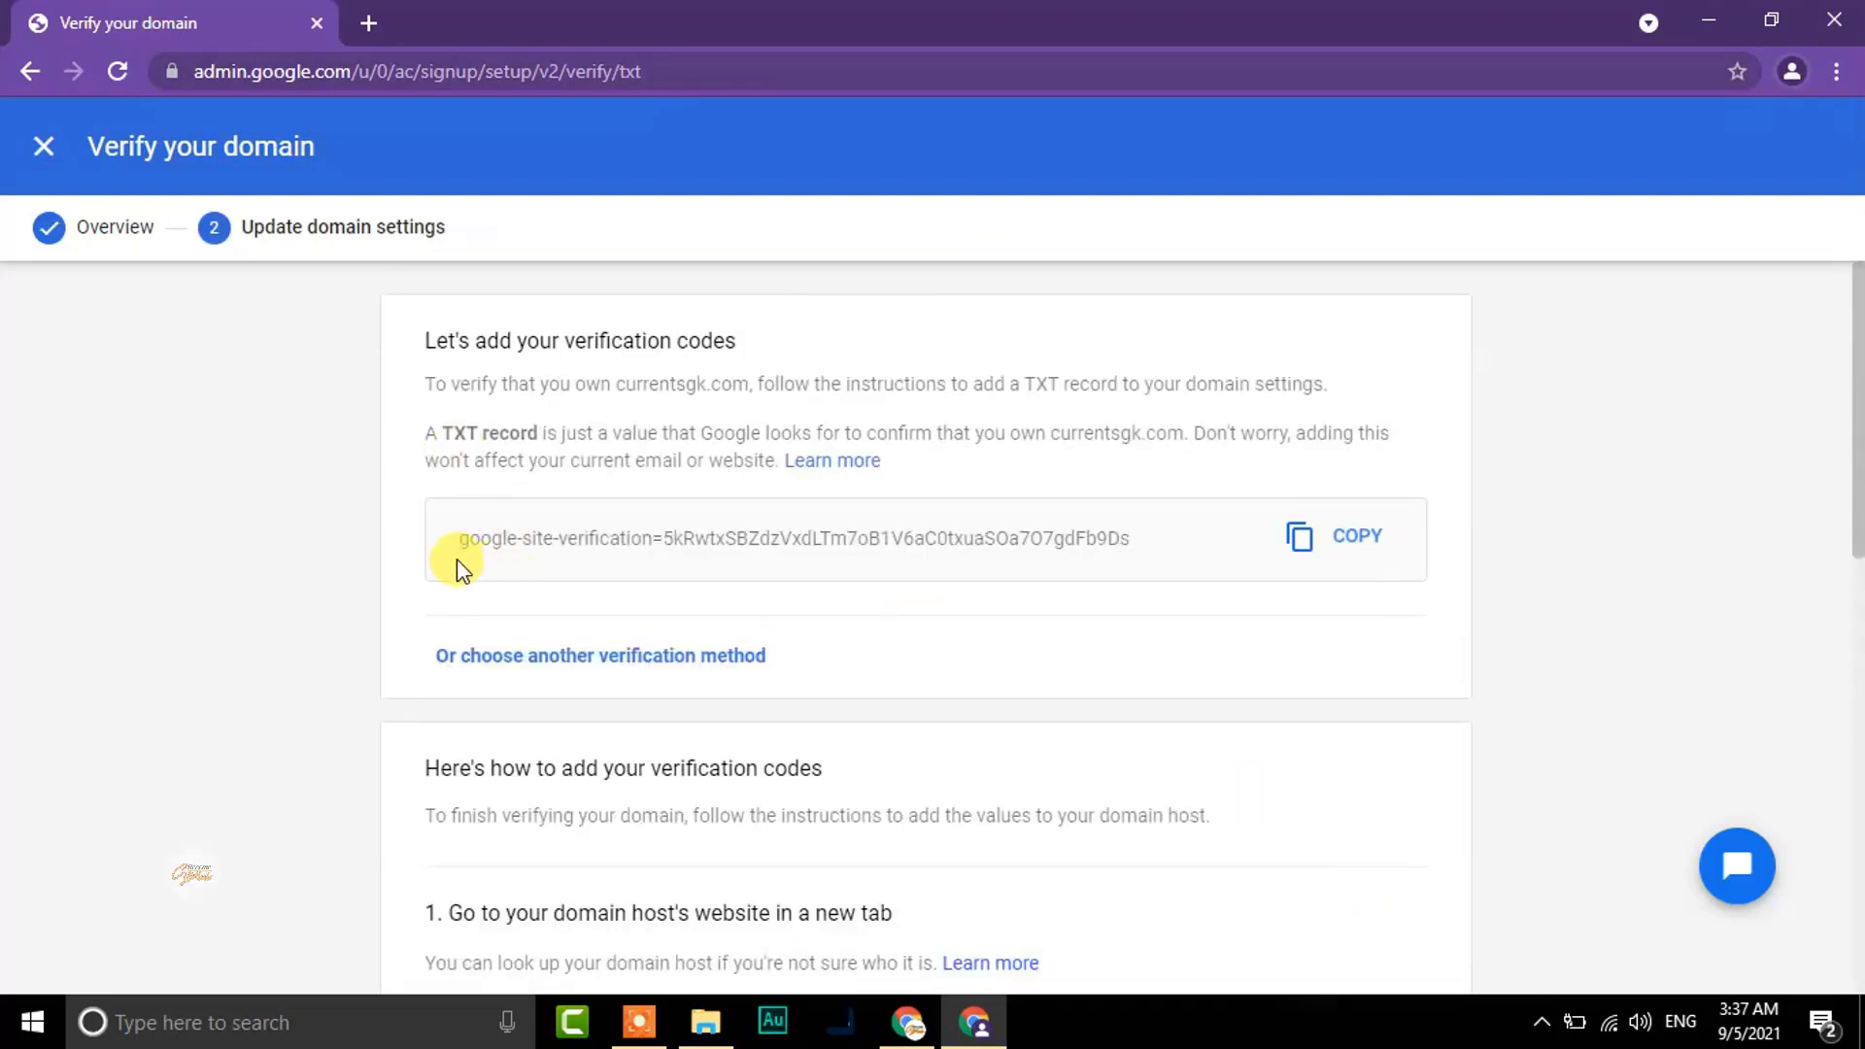
Highlight the google-site-verification TXT code and the domain name currentsgk.com
drag(457, 558, 1126, 512)
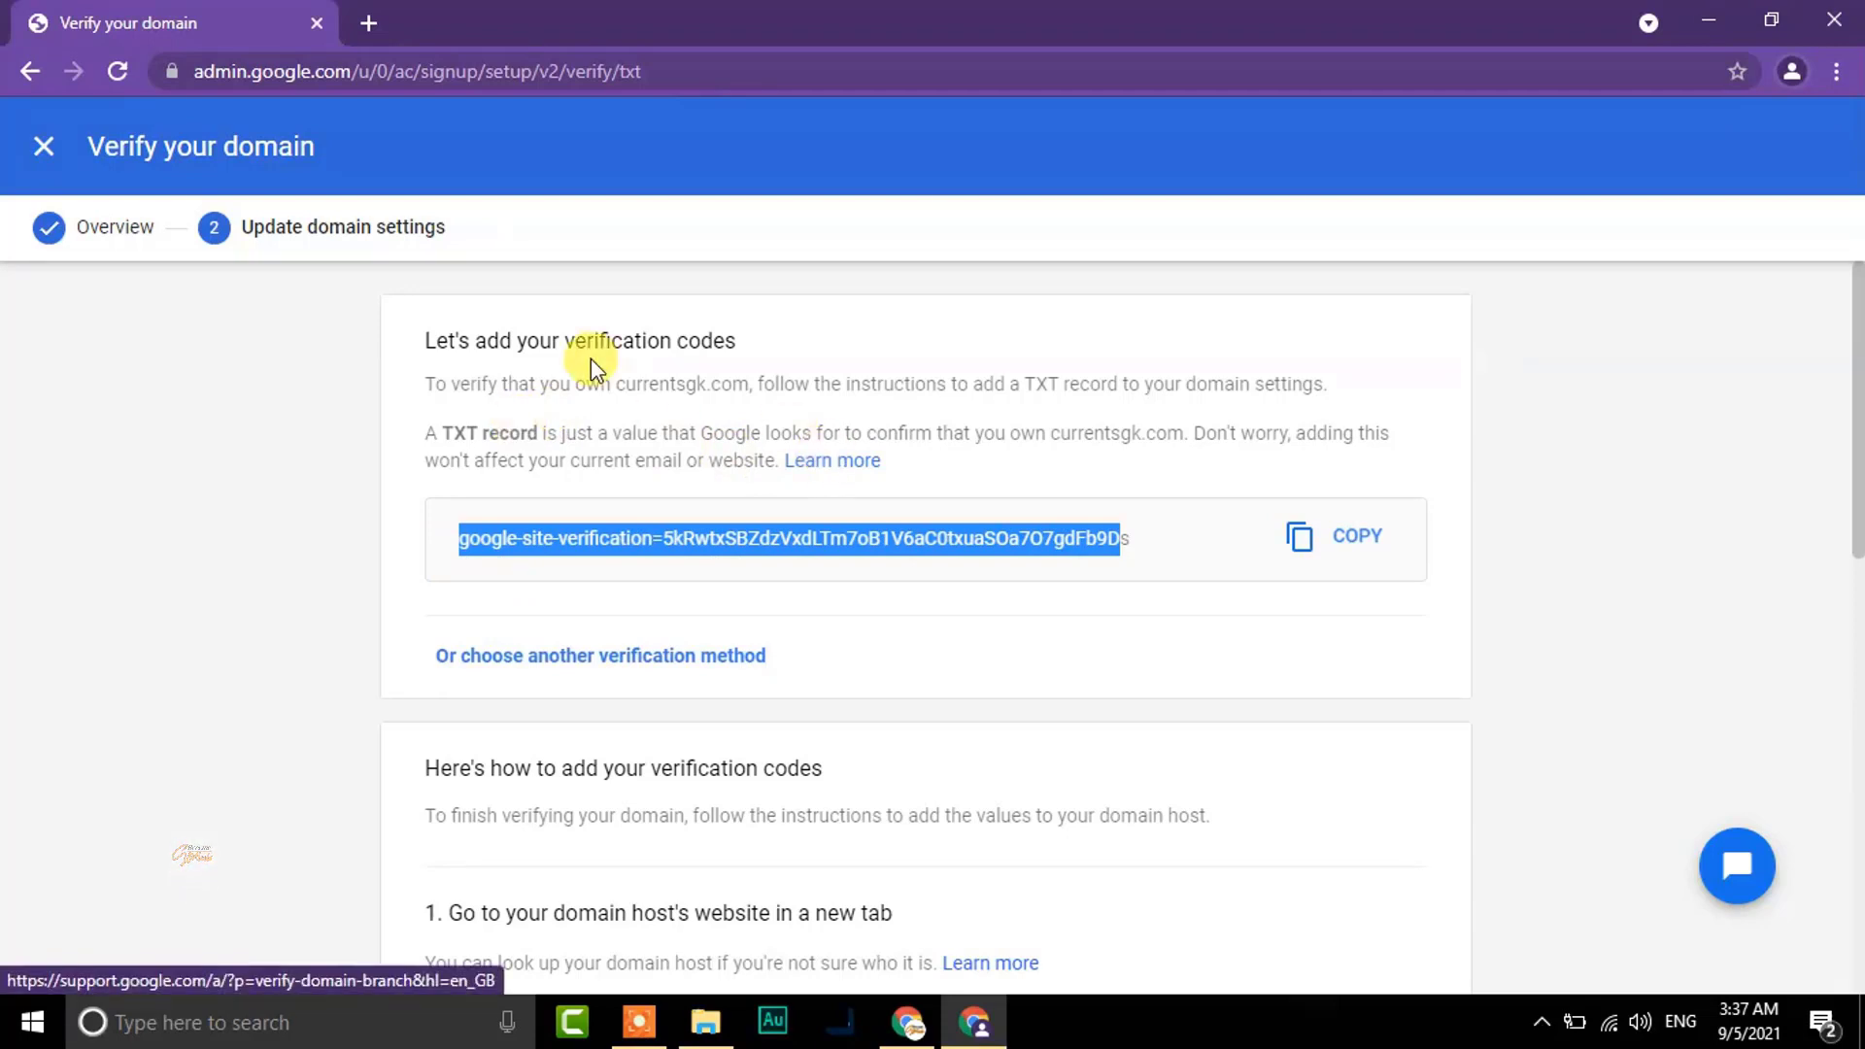
drag(615, 384, 760, 383)
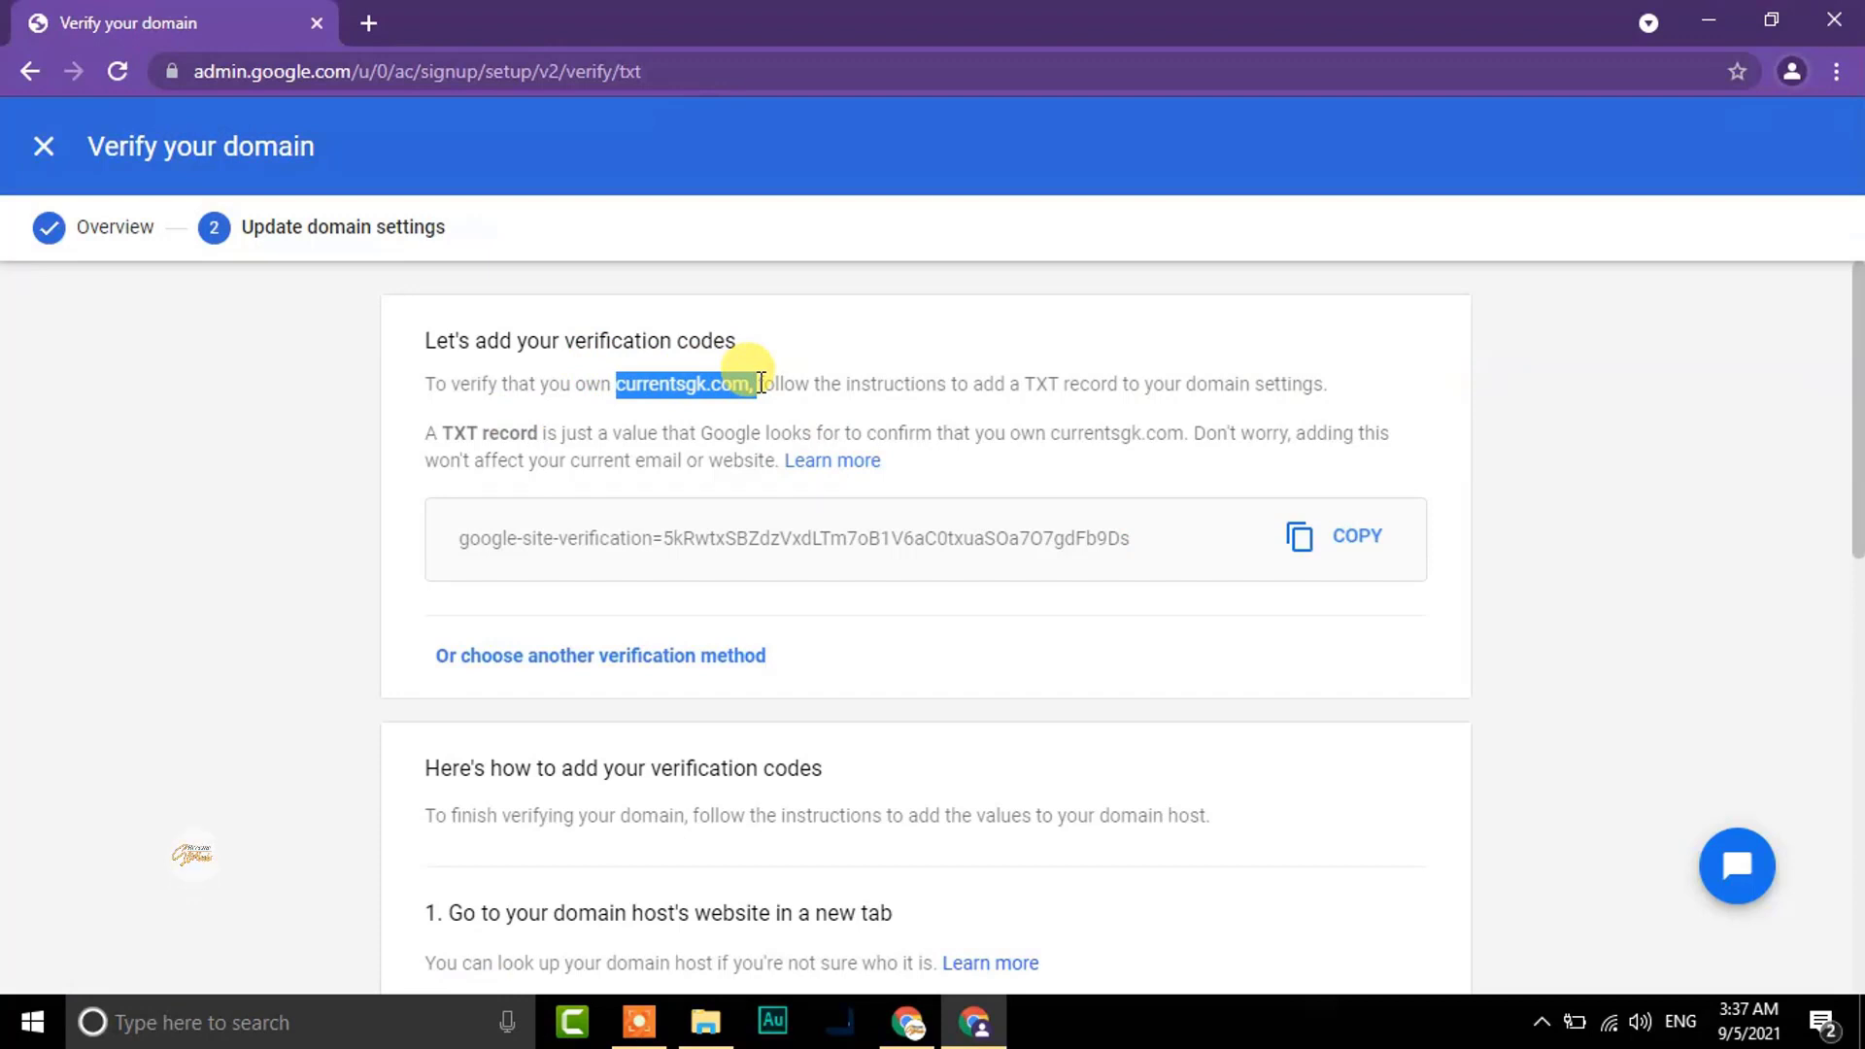
click(663, 376)
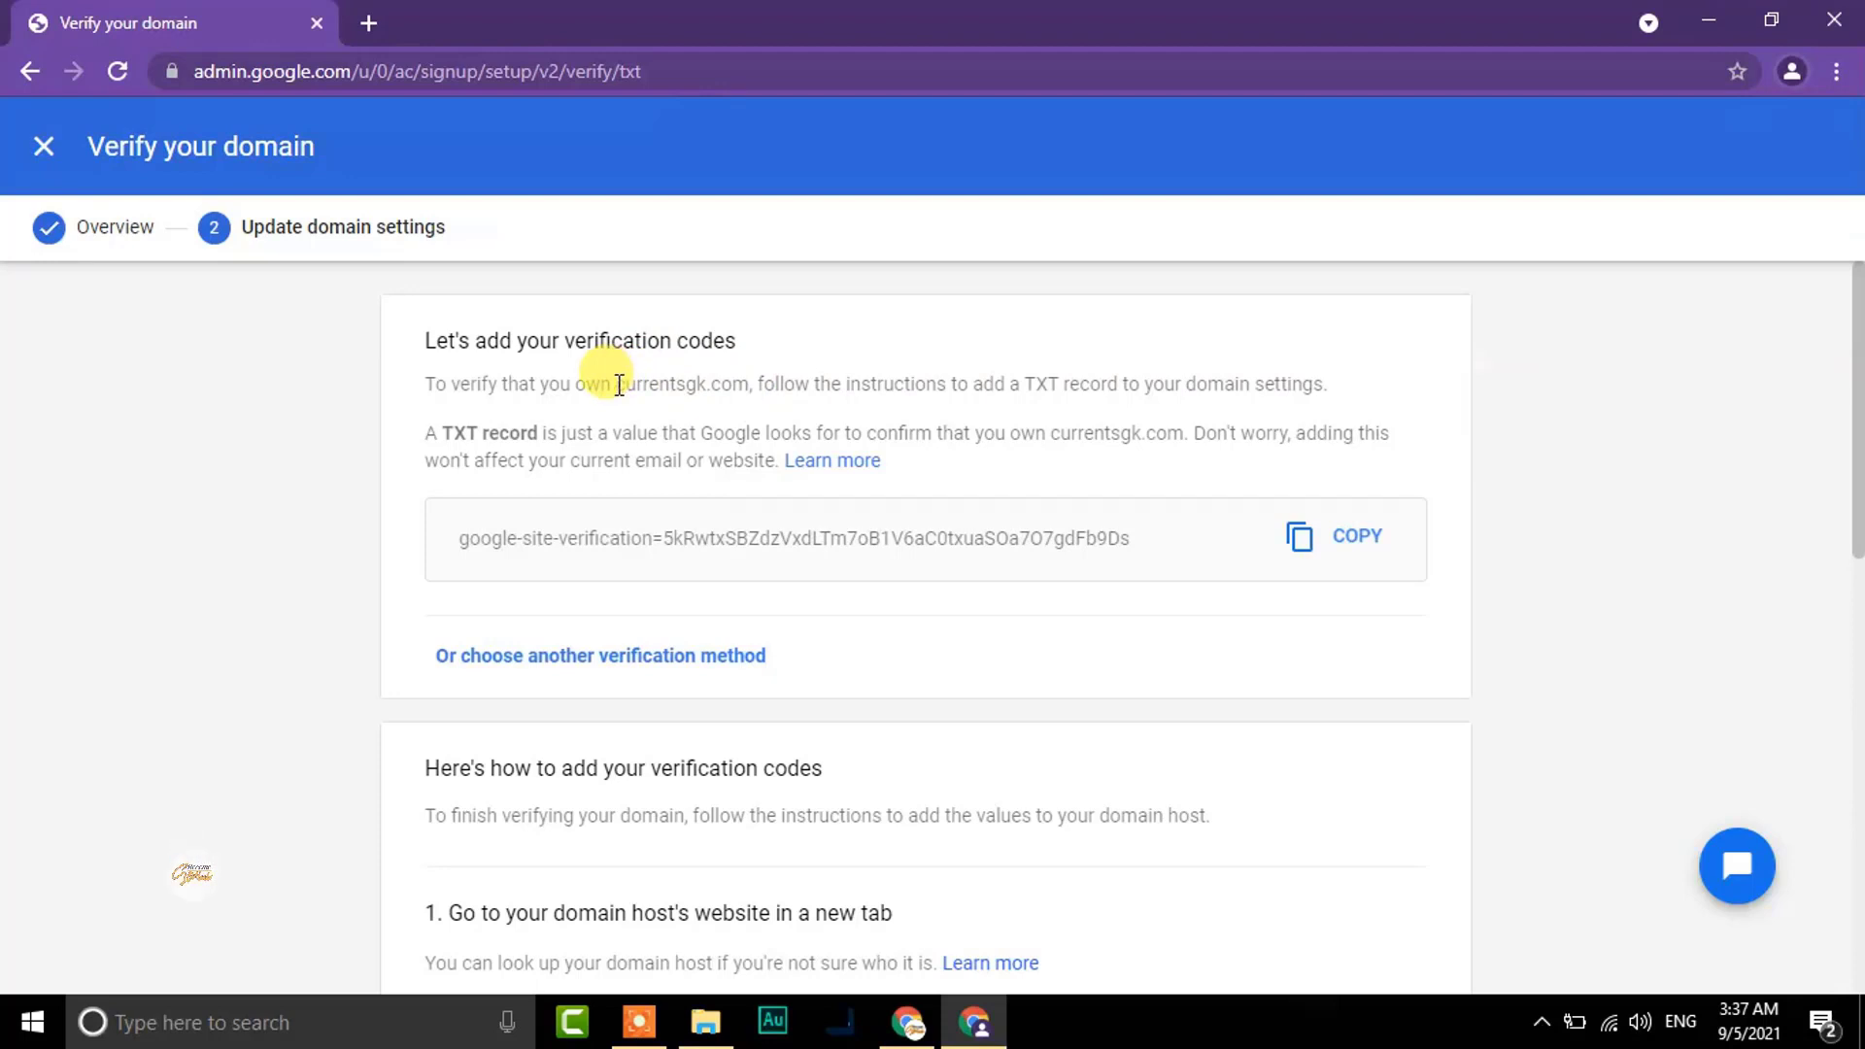
drag(618, 385, 746, 389)
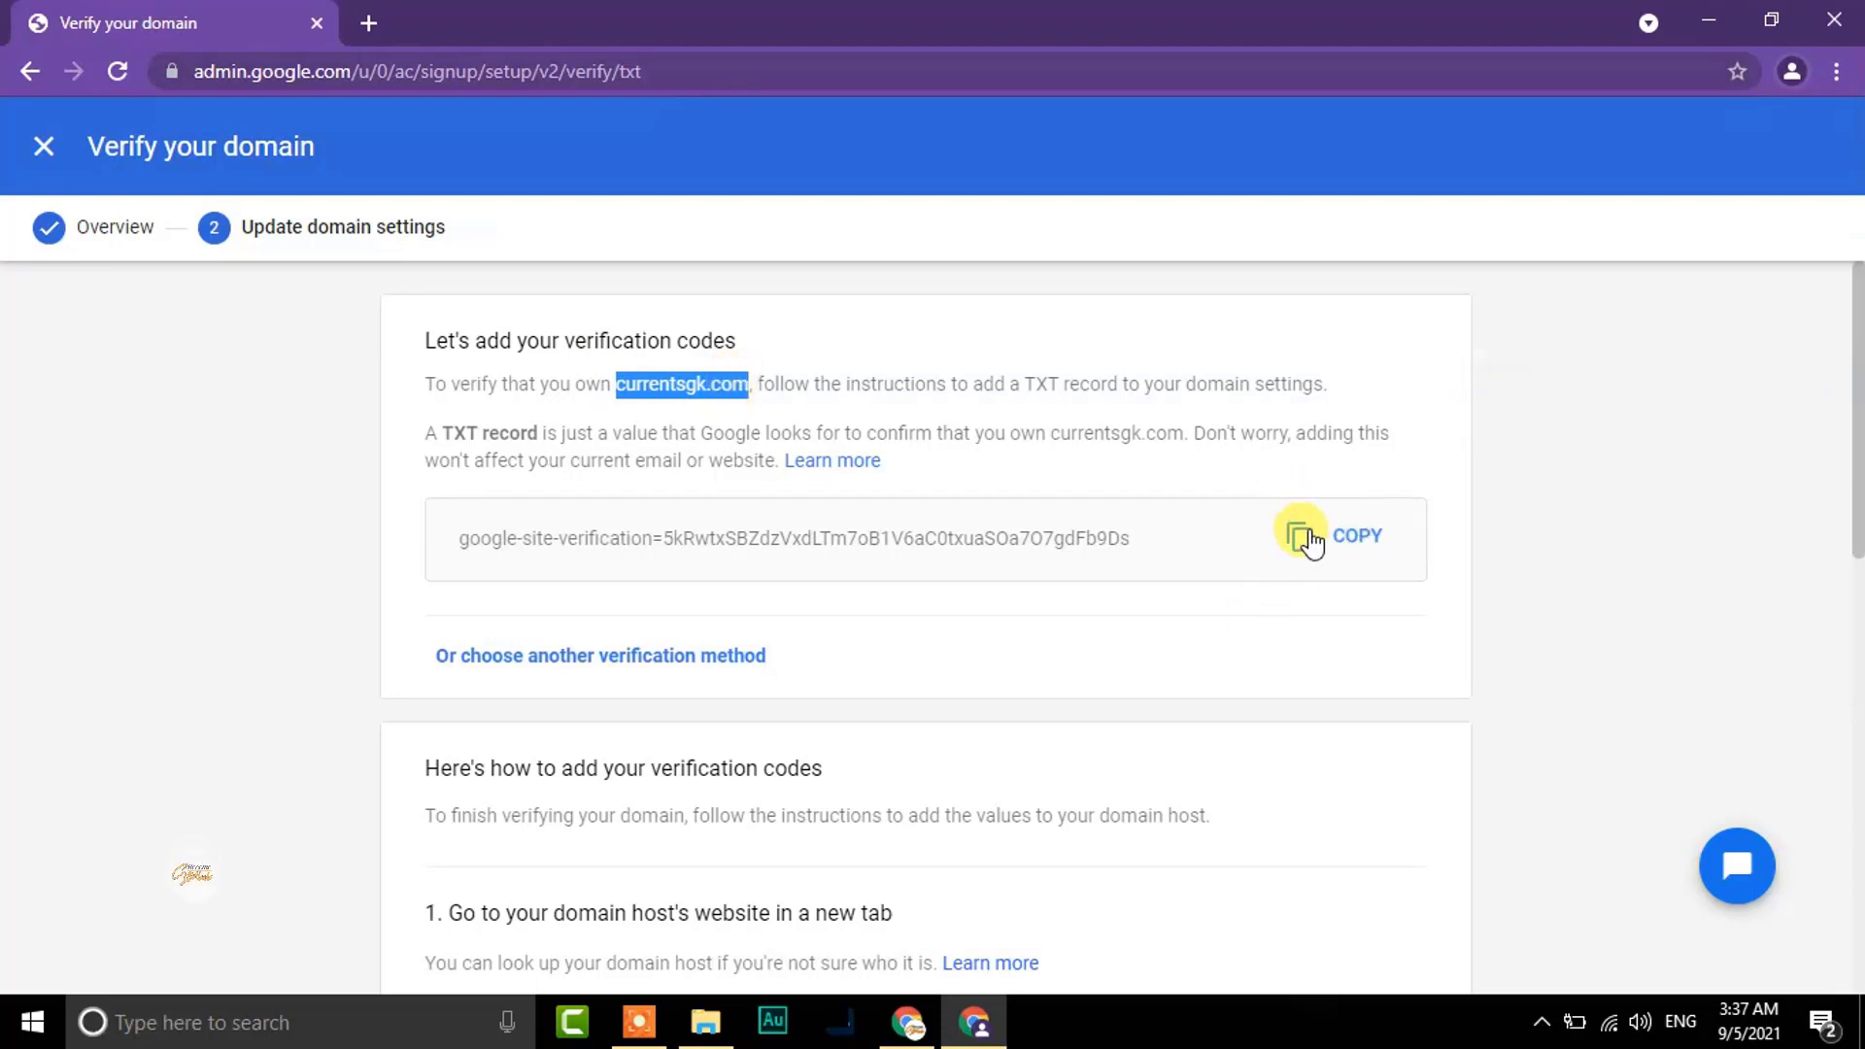
drag(1856, 386, 1857, 335)
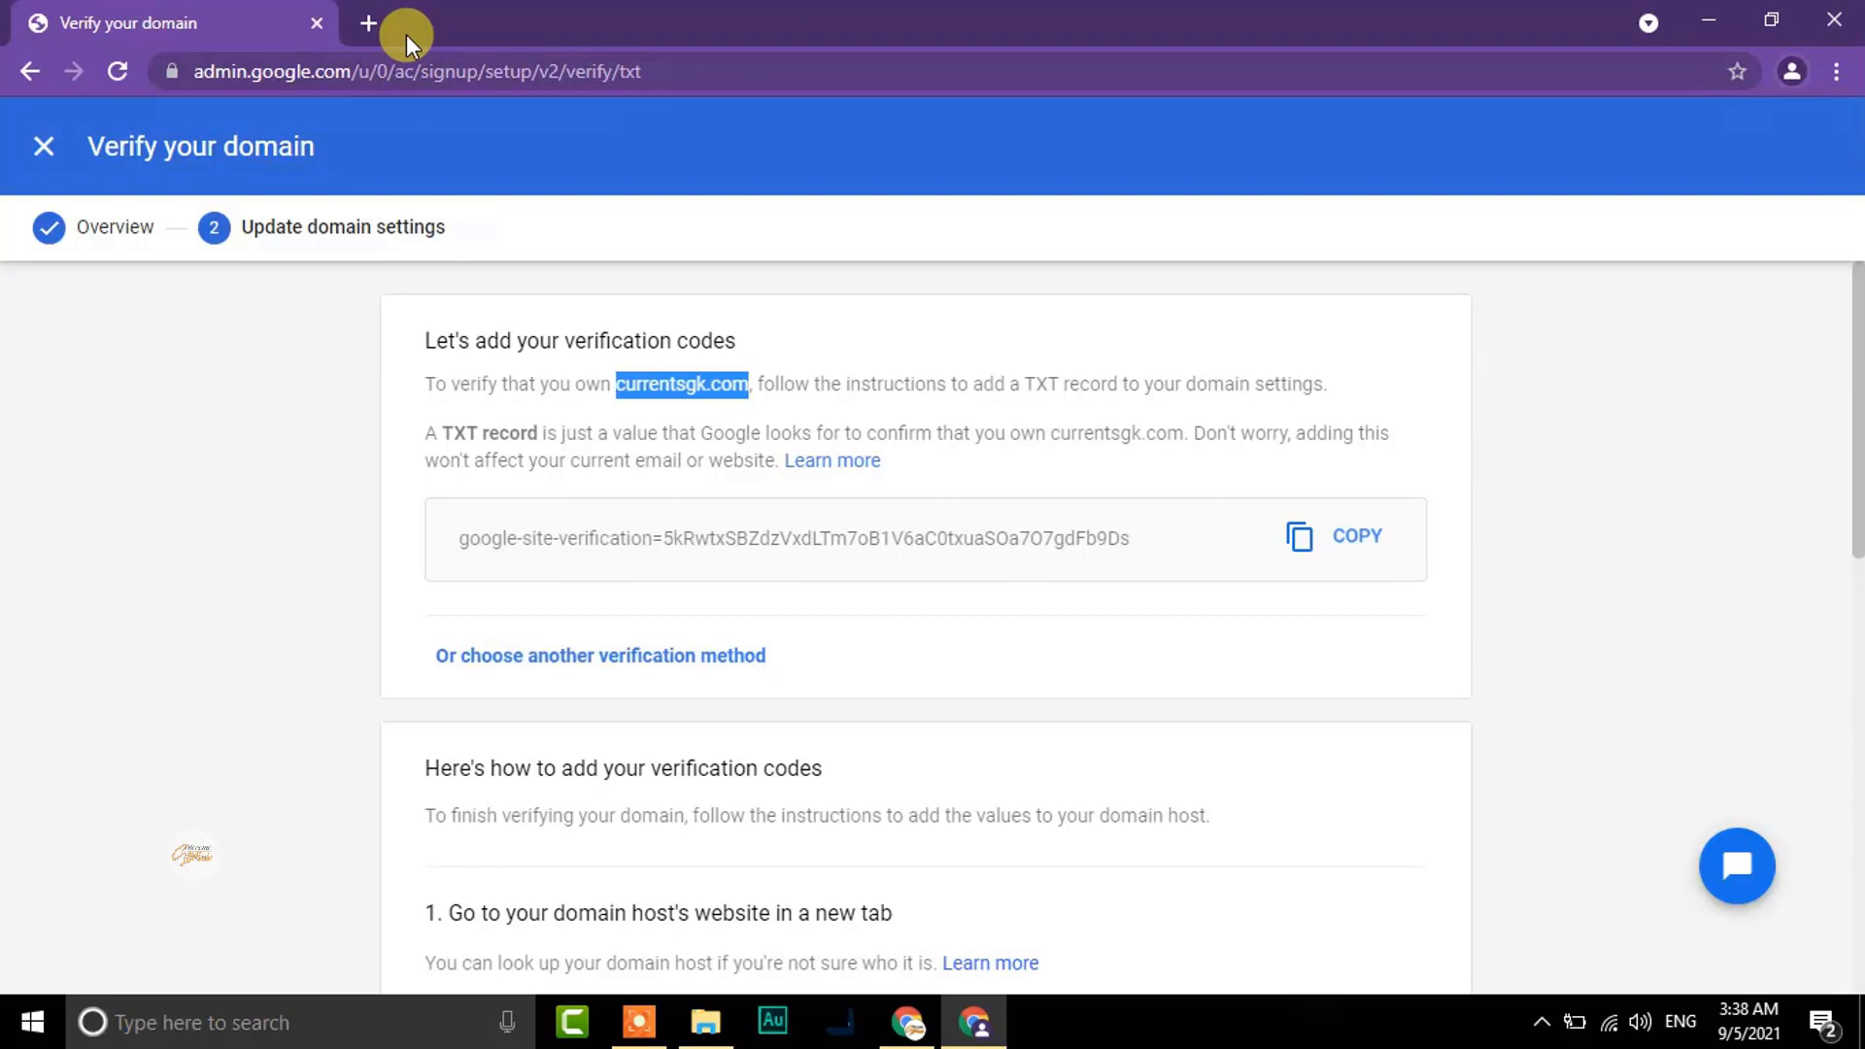
In a new browser tab, search Google for hostinger
click(928, 1035)
click(695, 19)
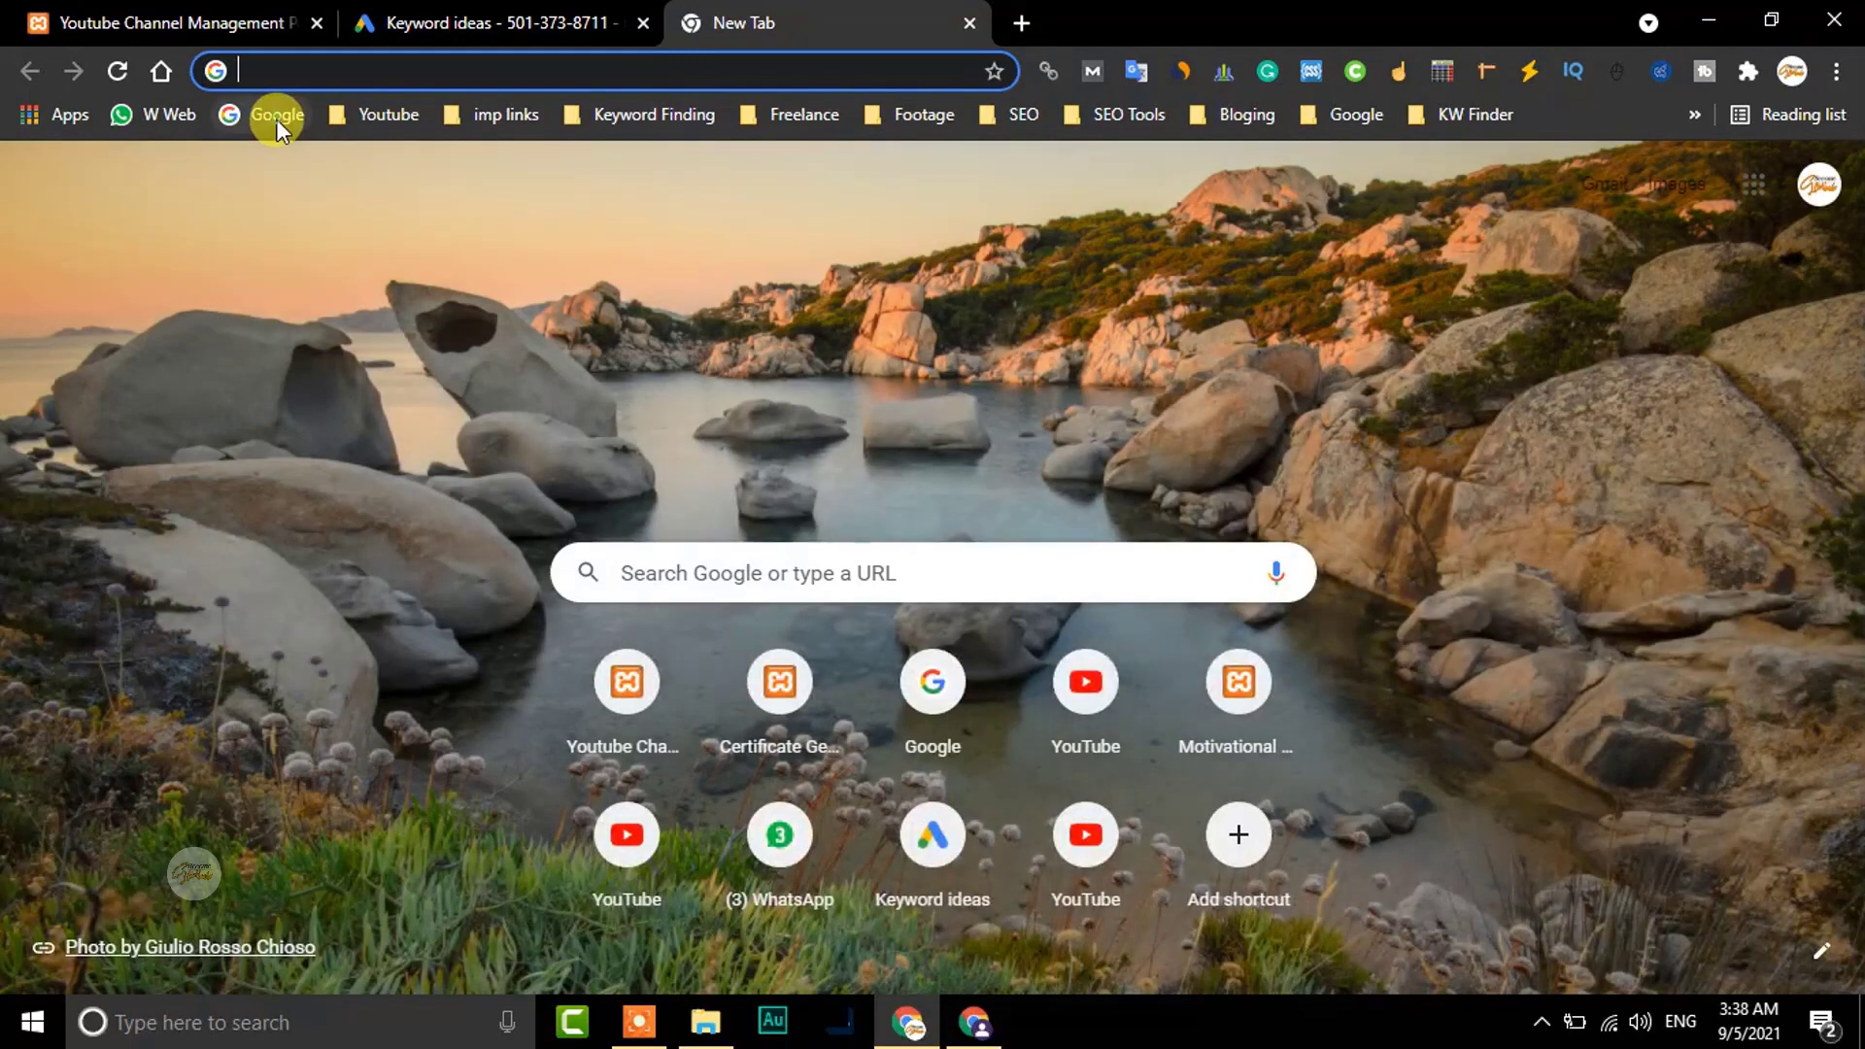
click(276, 115)
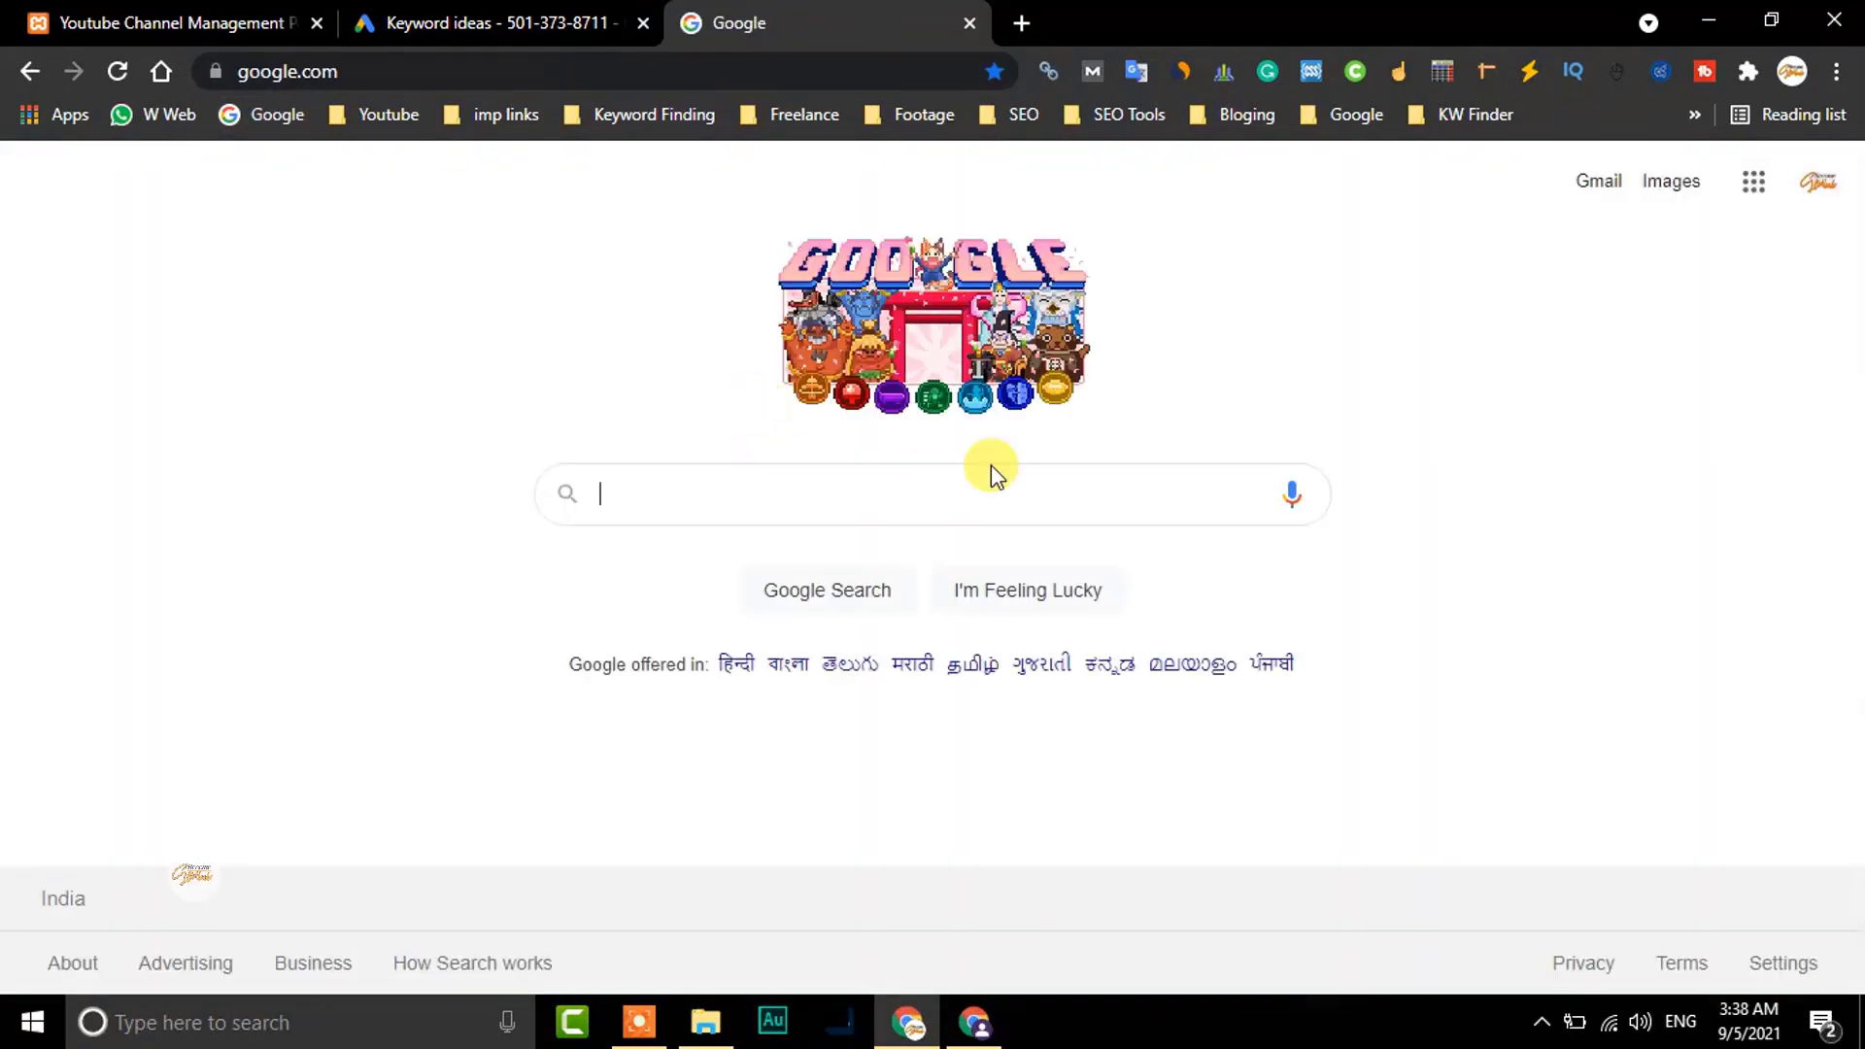
click(678, 480)
text(ho)
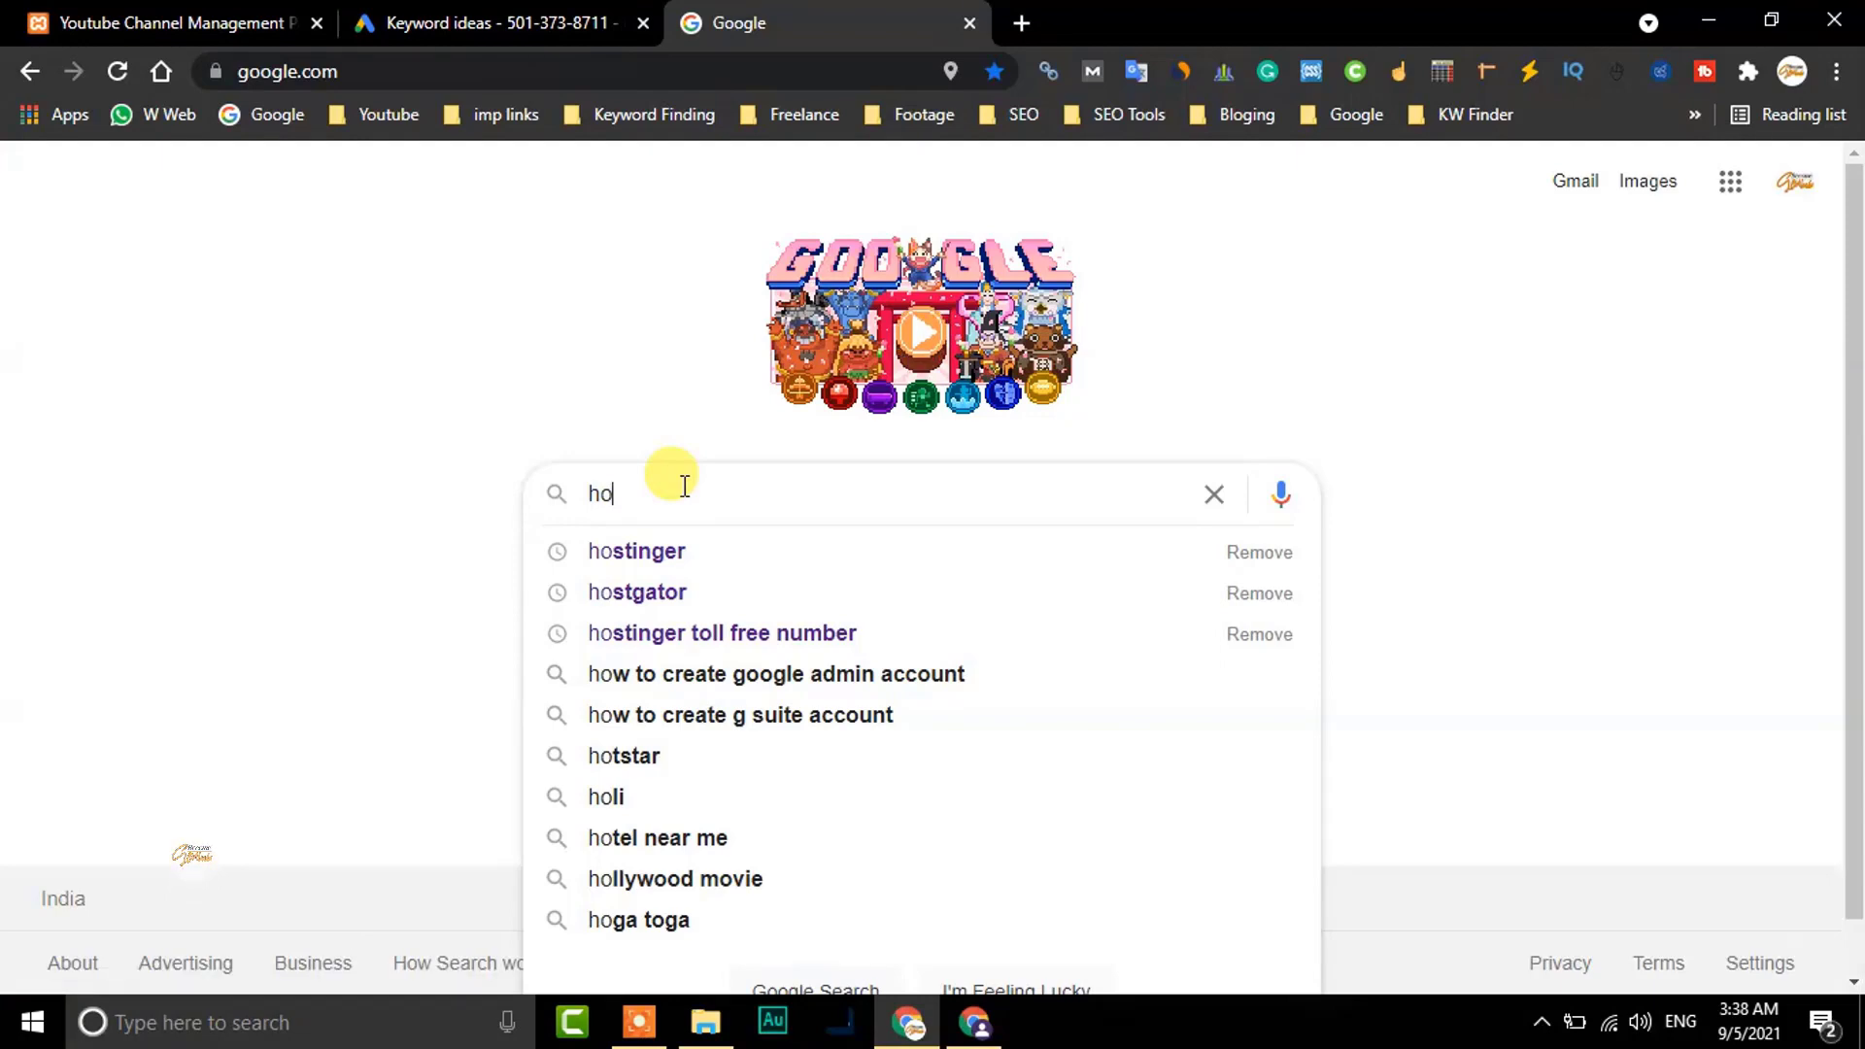
click(641, 551)
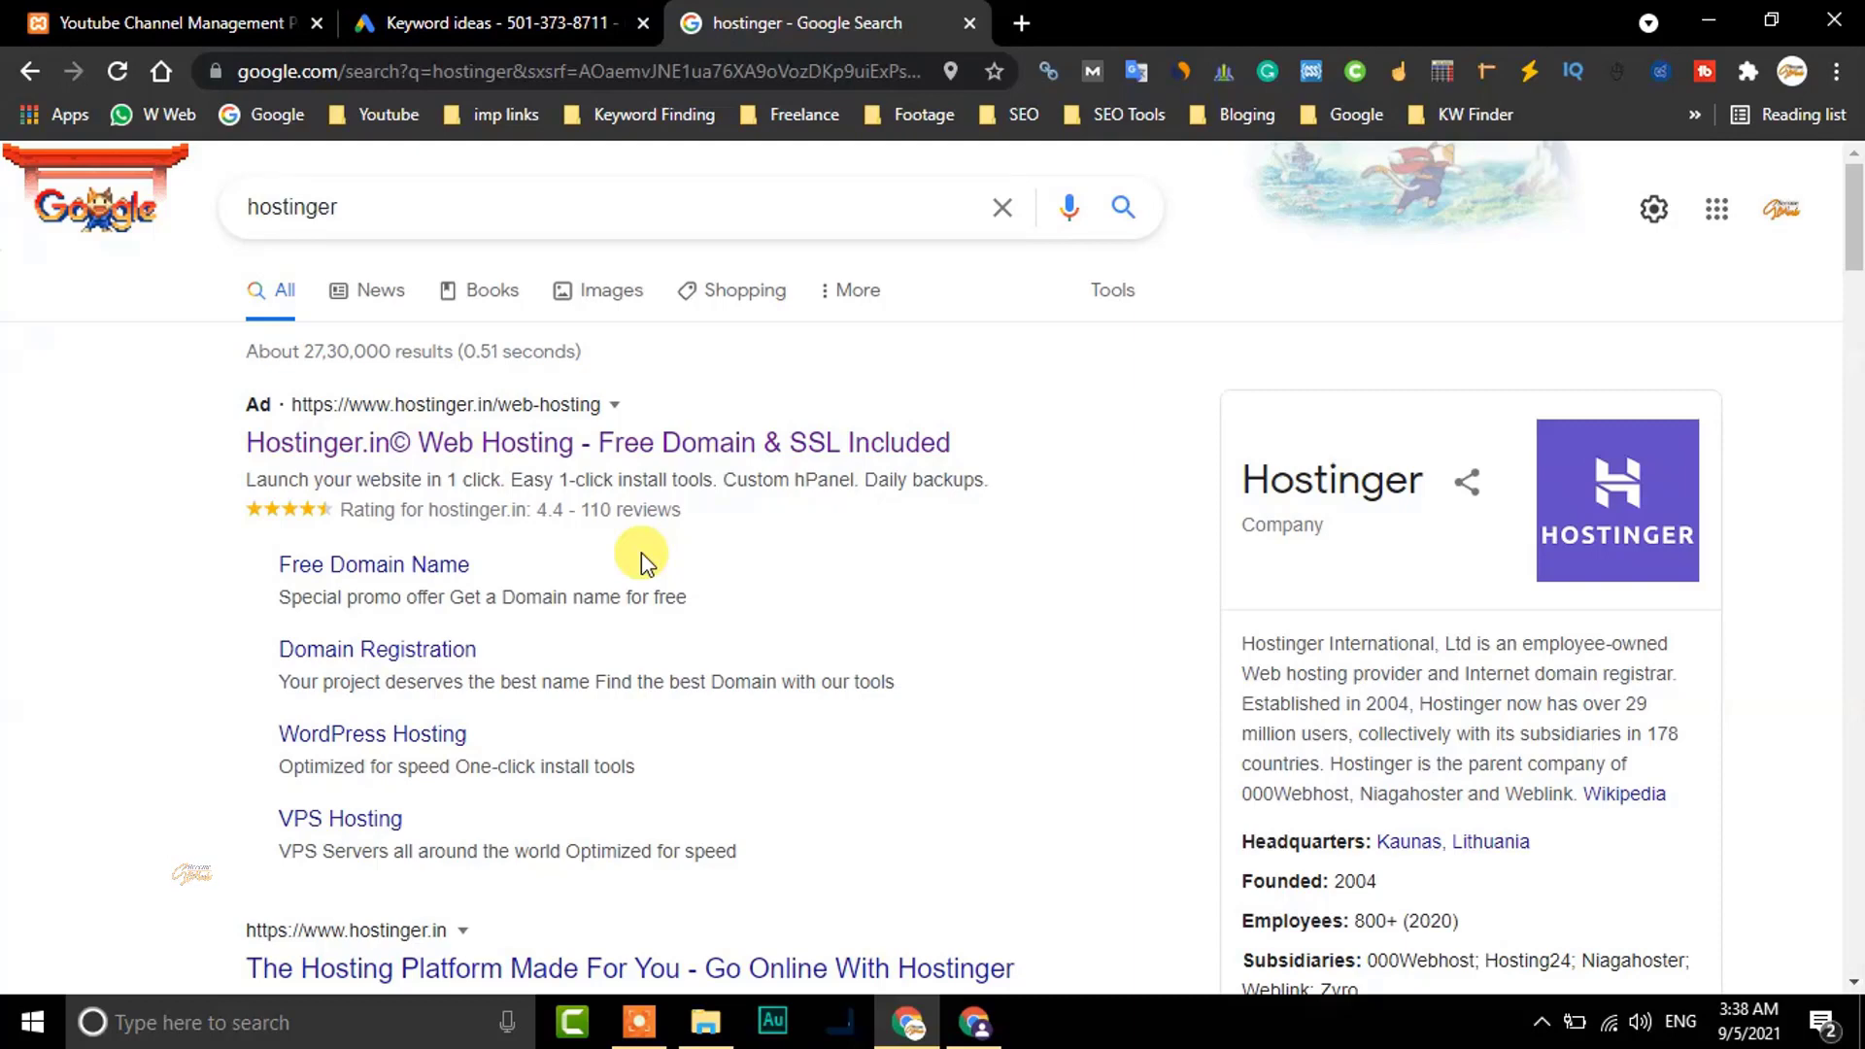
Open Hostinger's website and sign in with a Google account
click(464, 447)
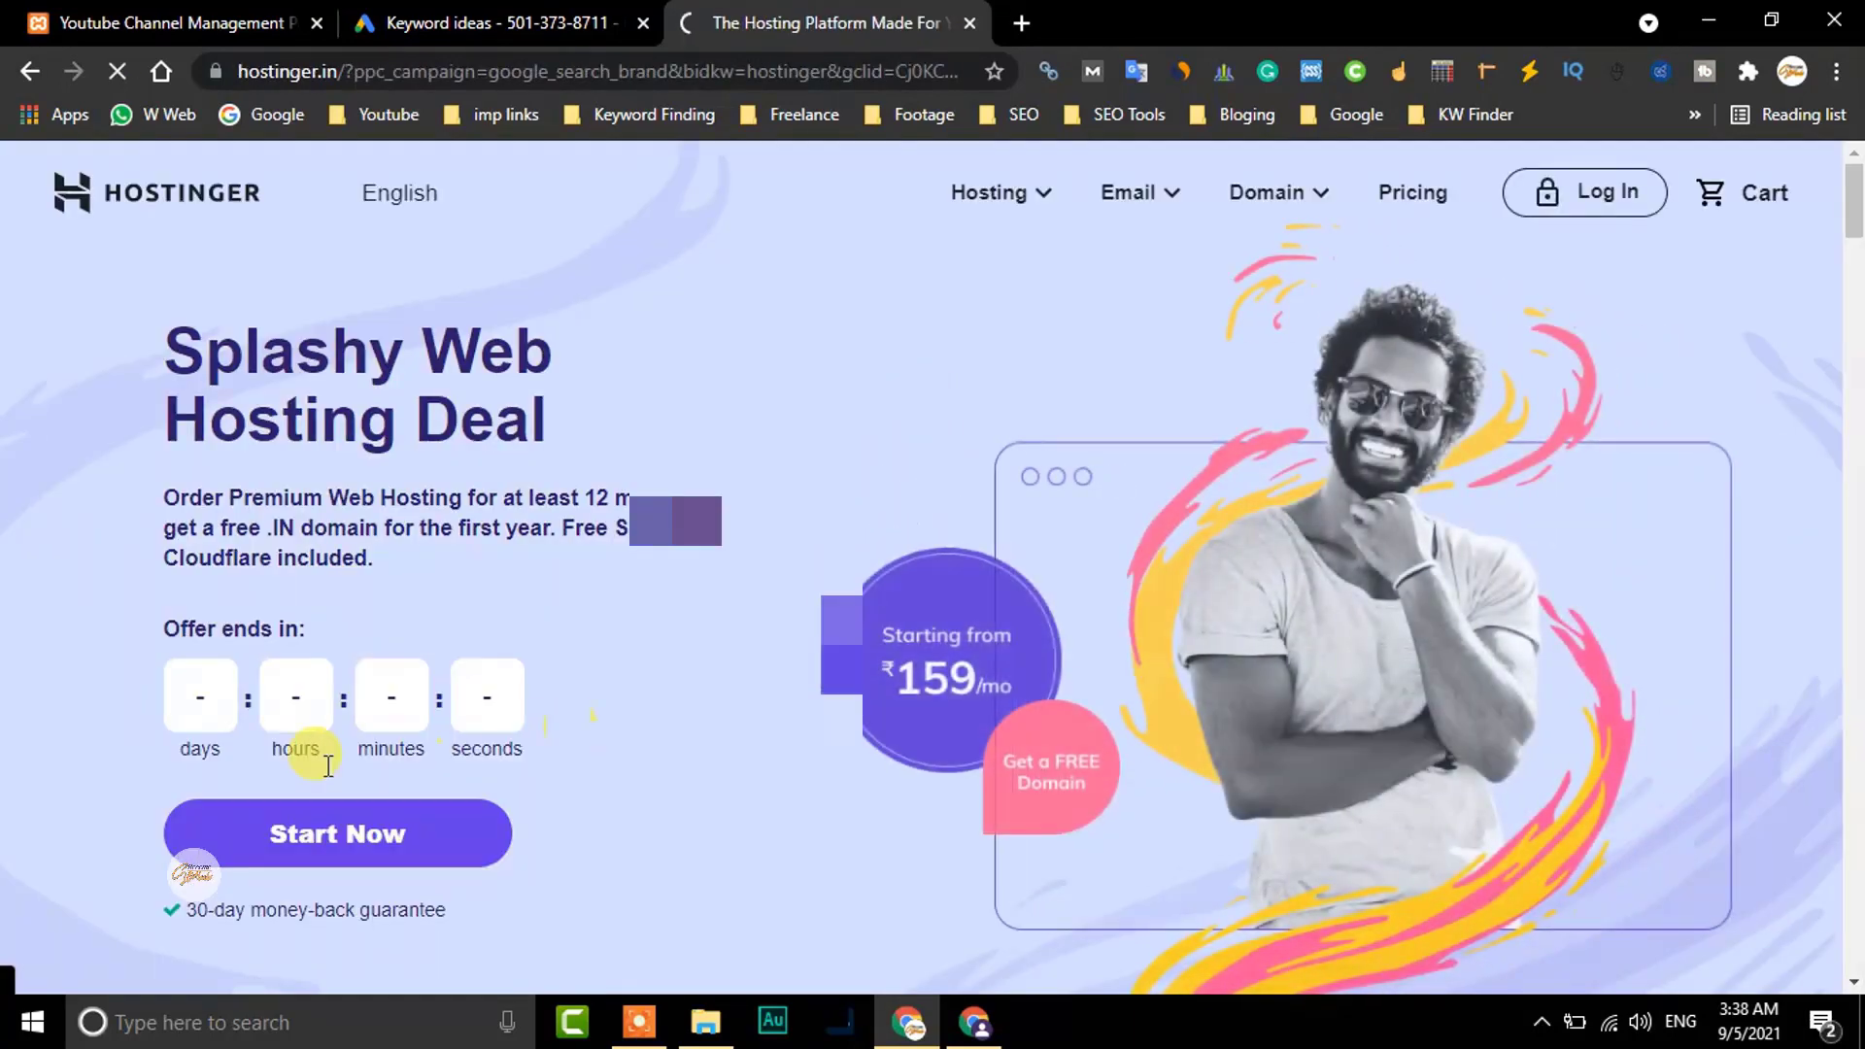
click(1585, 196)
click(979, 406)
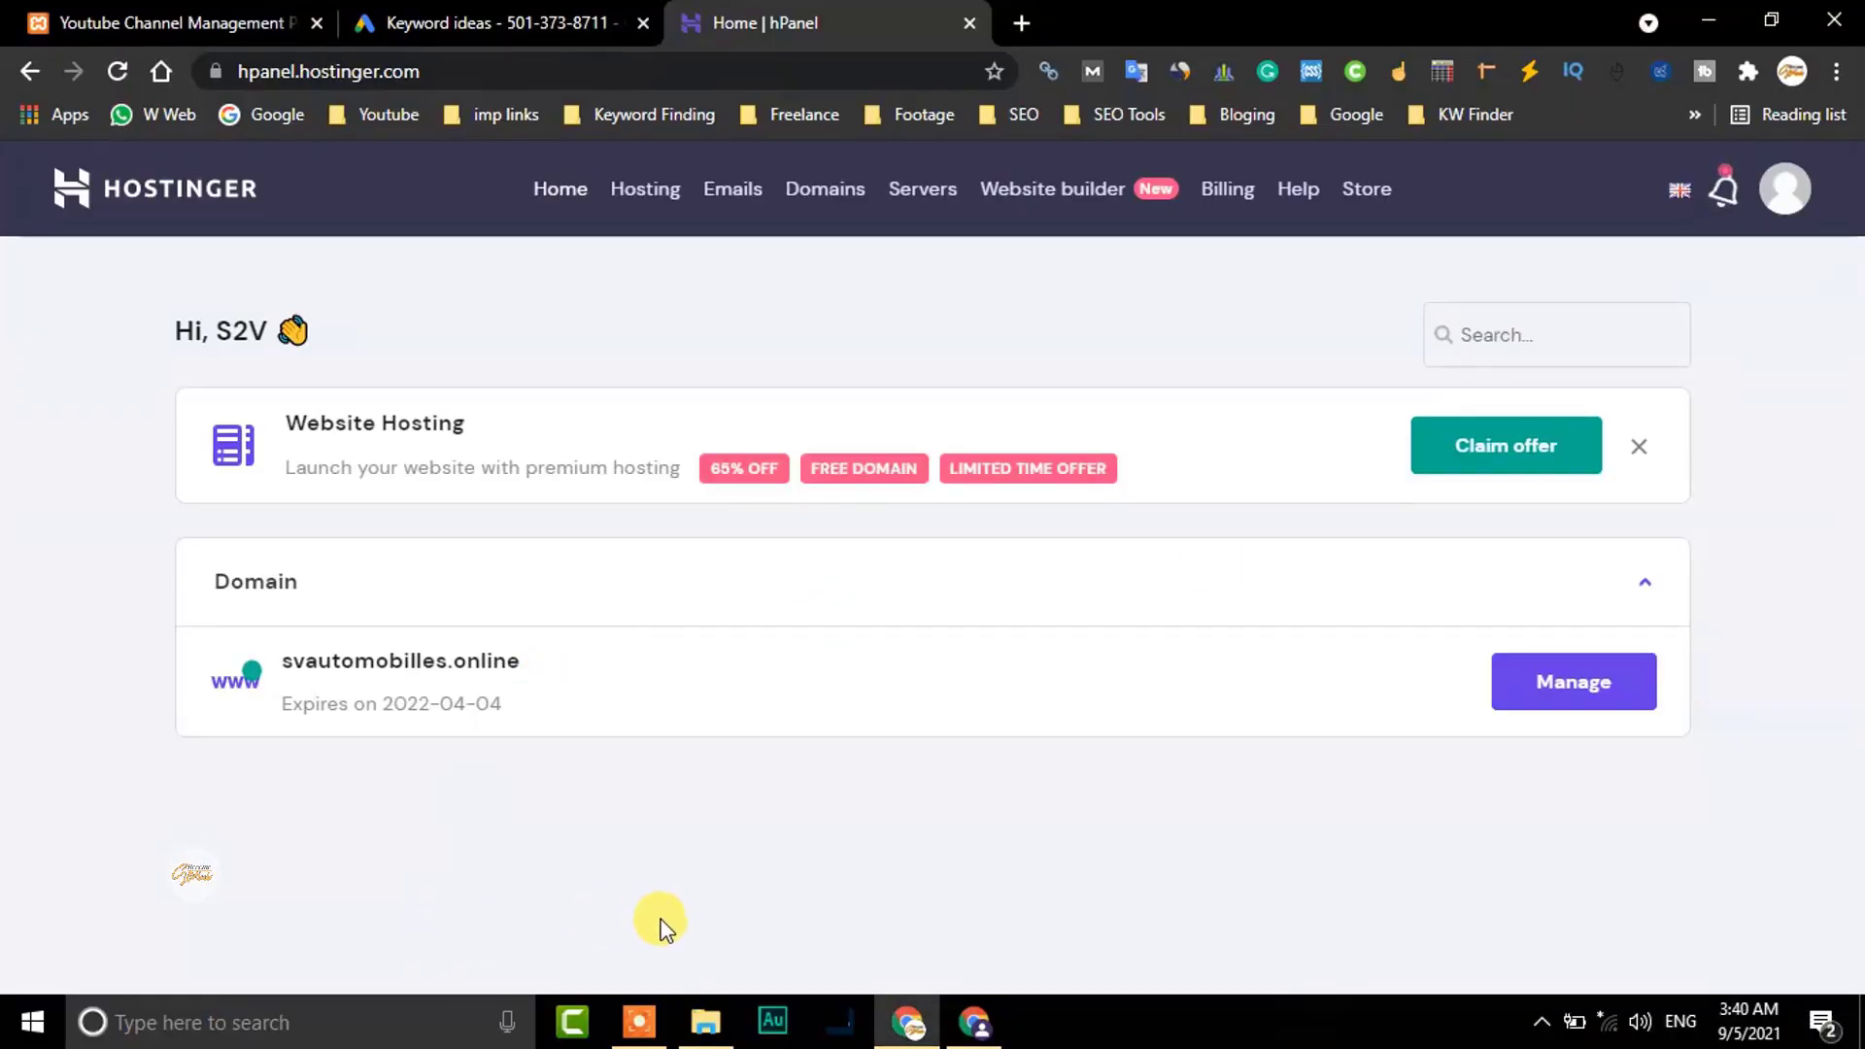
Open the My domains list in Hostinger's hPanel
click(639, 1026)
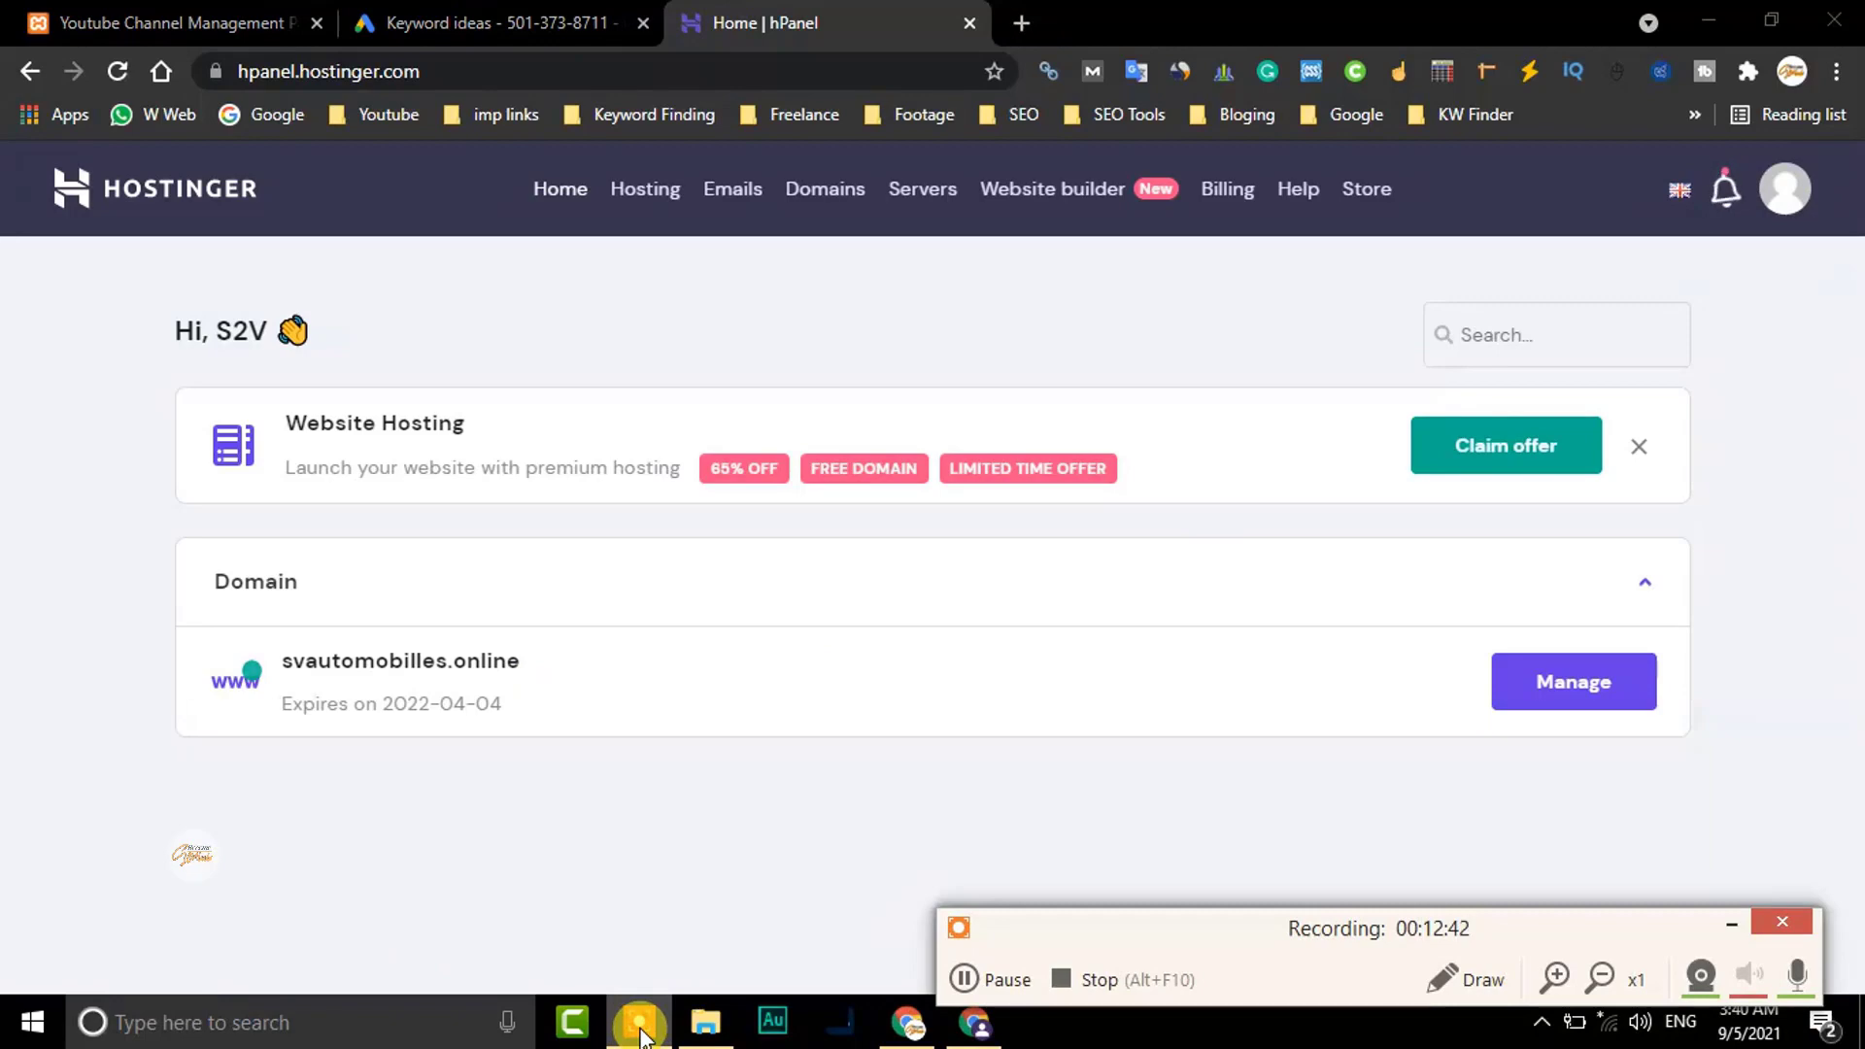
click(1732, 926)
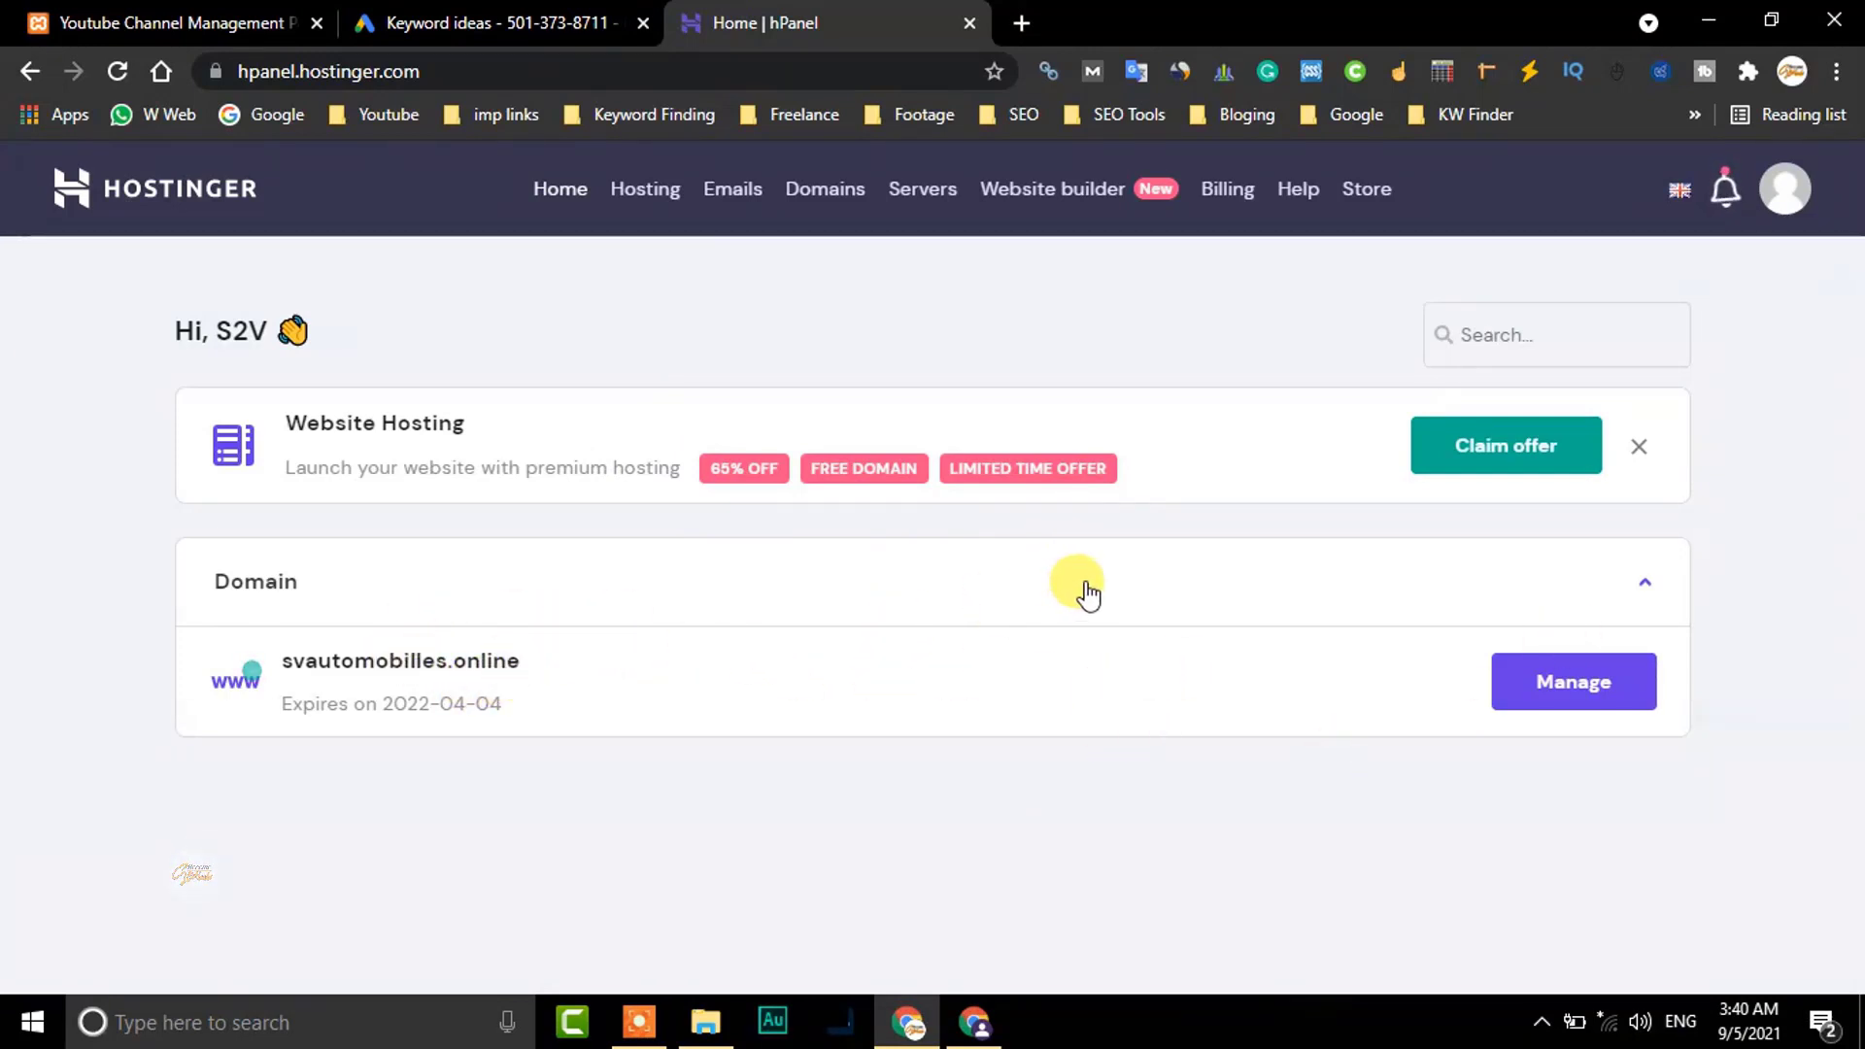
click(1534, 680)
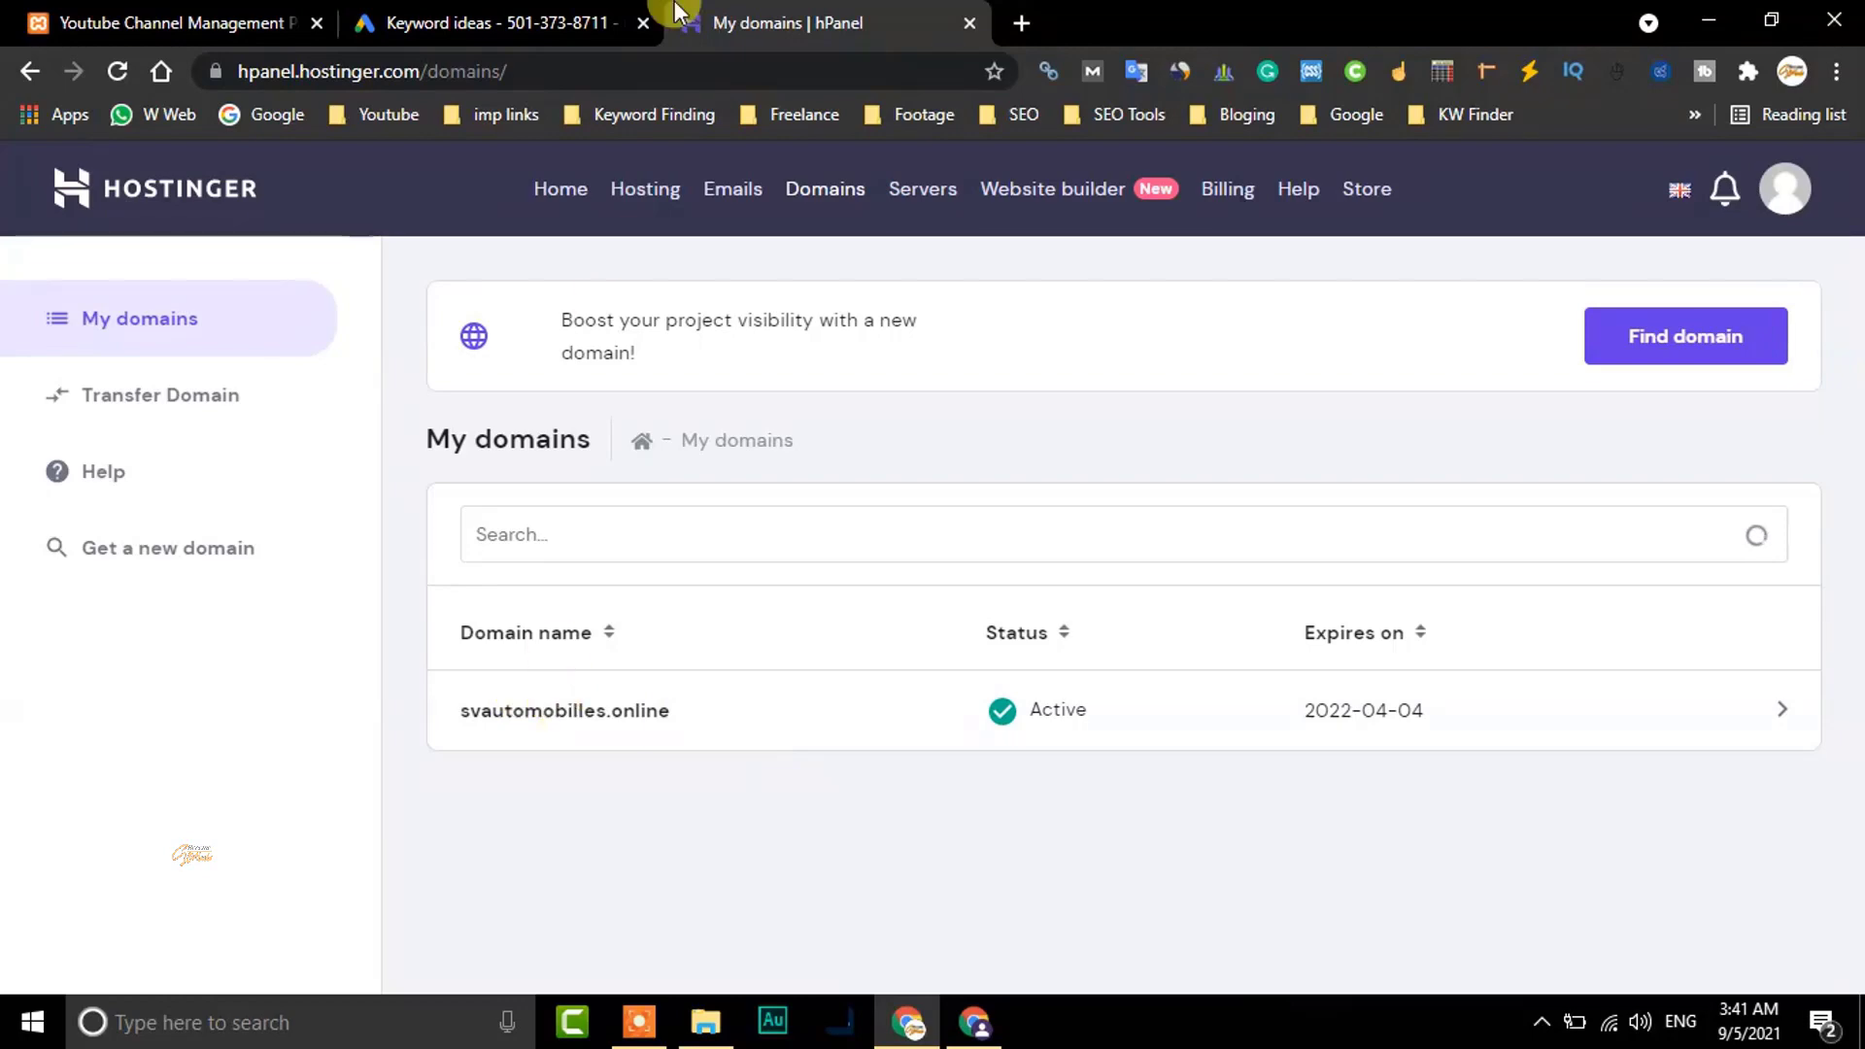
Copy the TXT verification value from Google's Verify your domain page, then return to Hostinger
click(968, 1020)
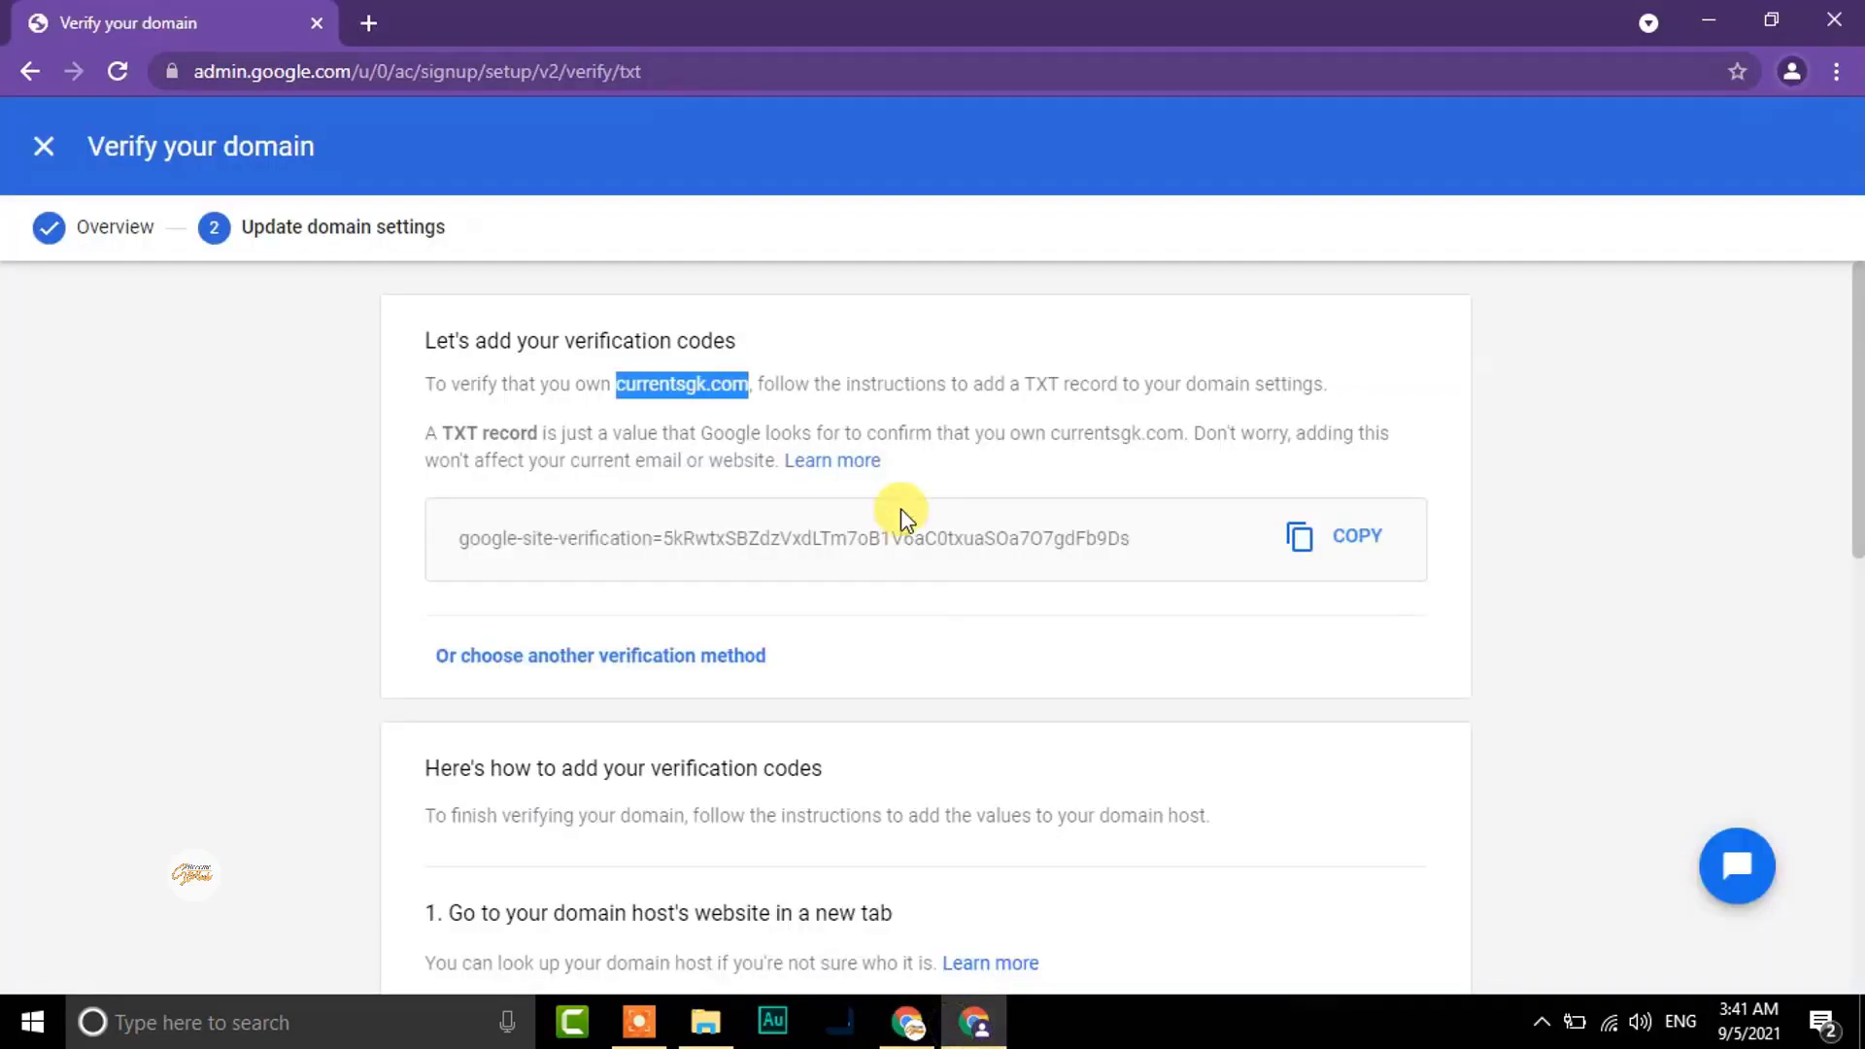
click(1375, 551)
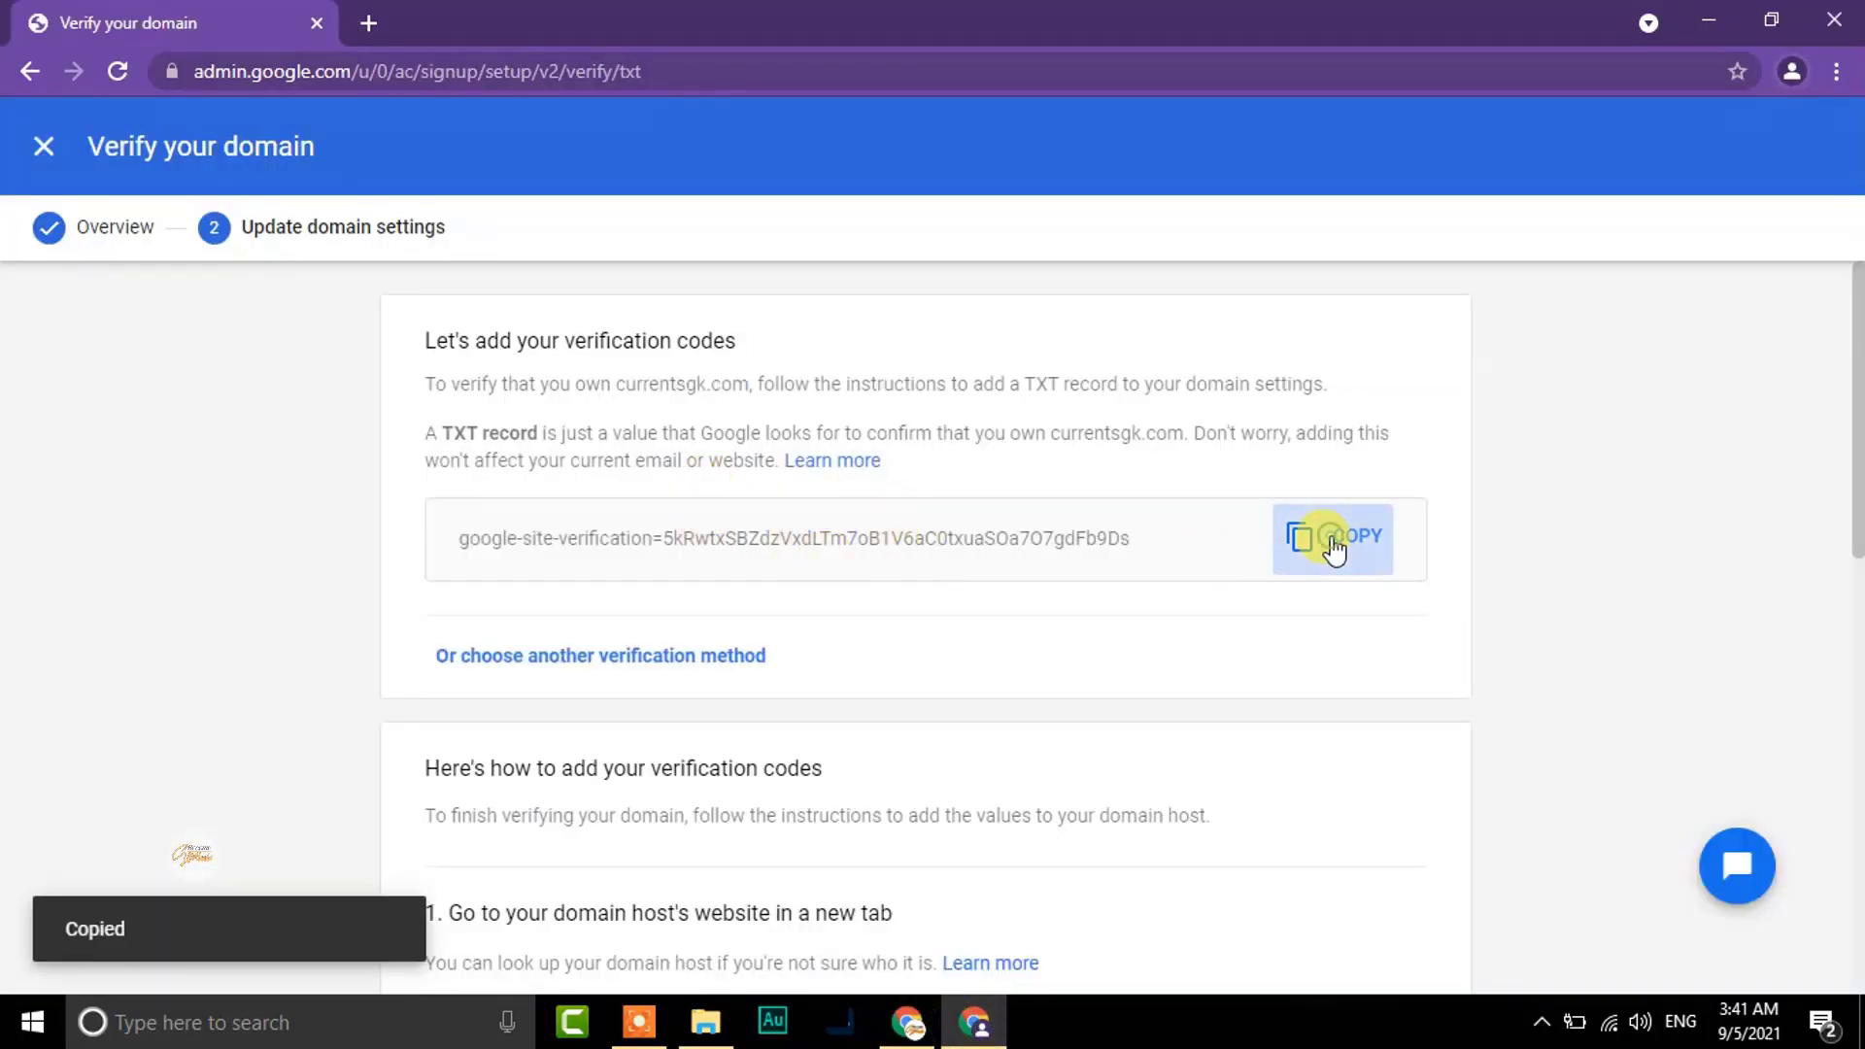
click(906, 1022)
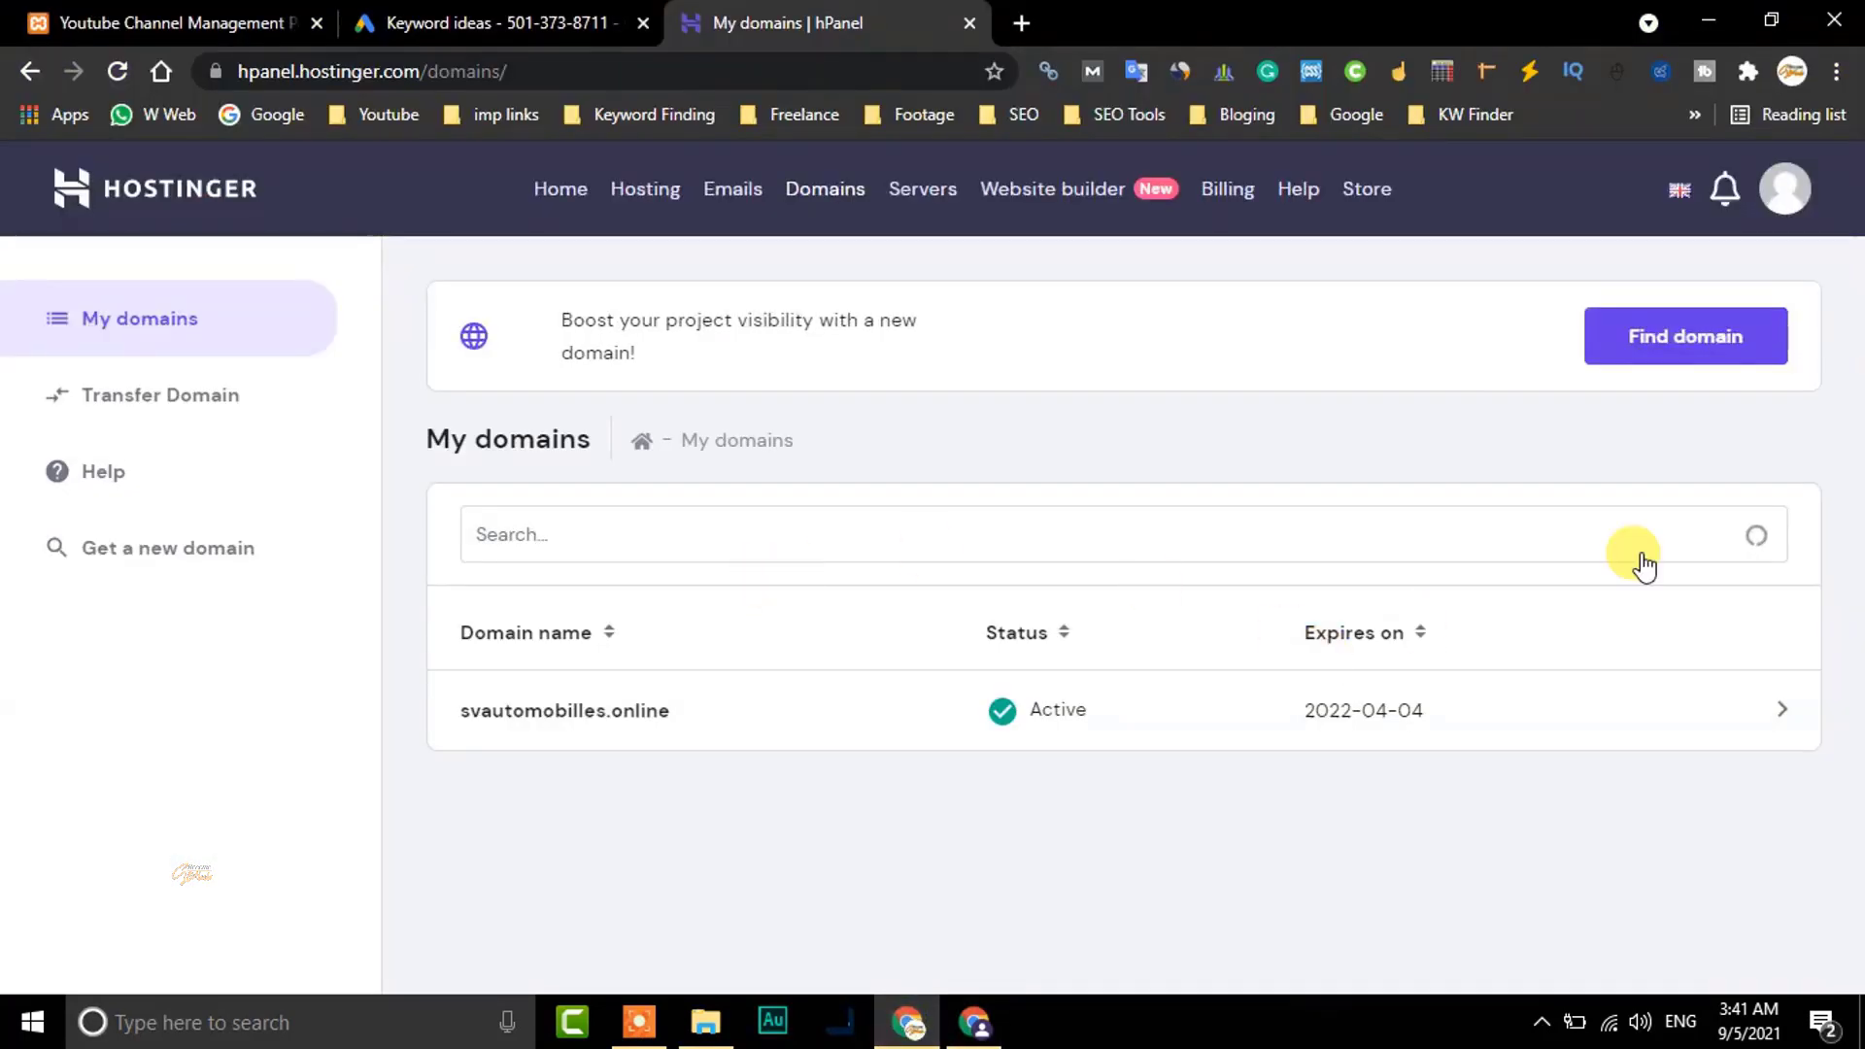
Open svautomobilles.online's DNS / Nameservers settings and the Change Nameservers form
click(616, 719)
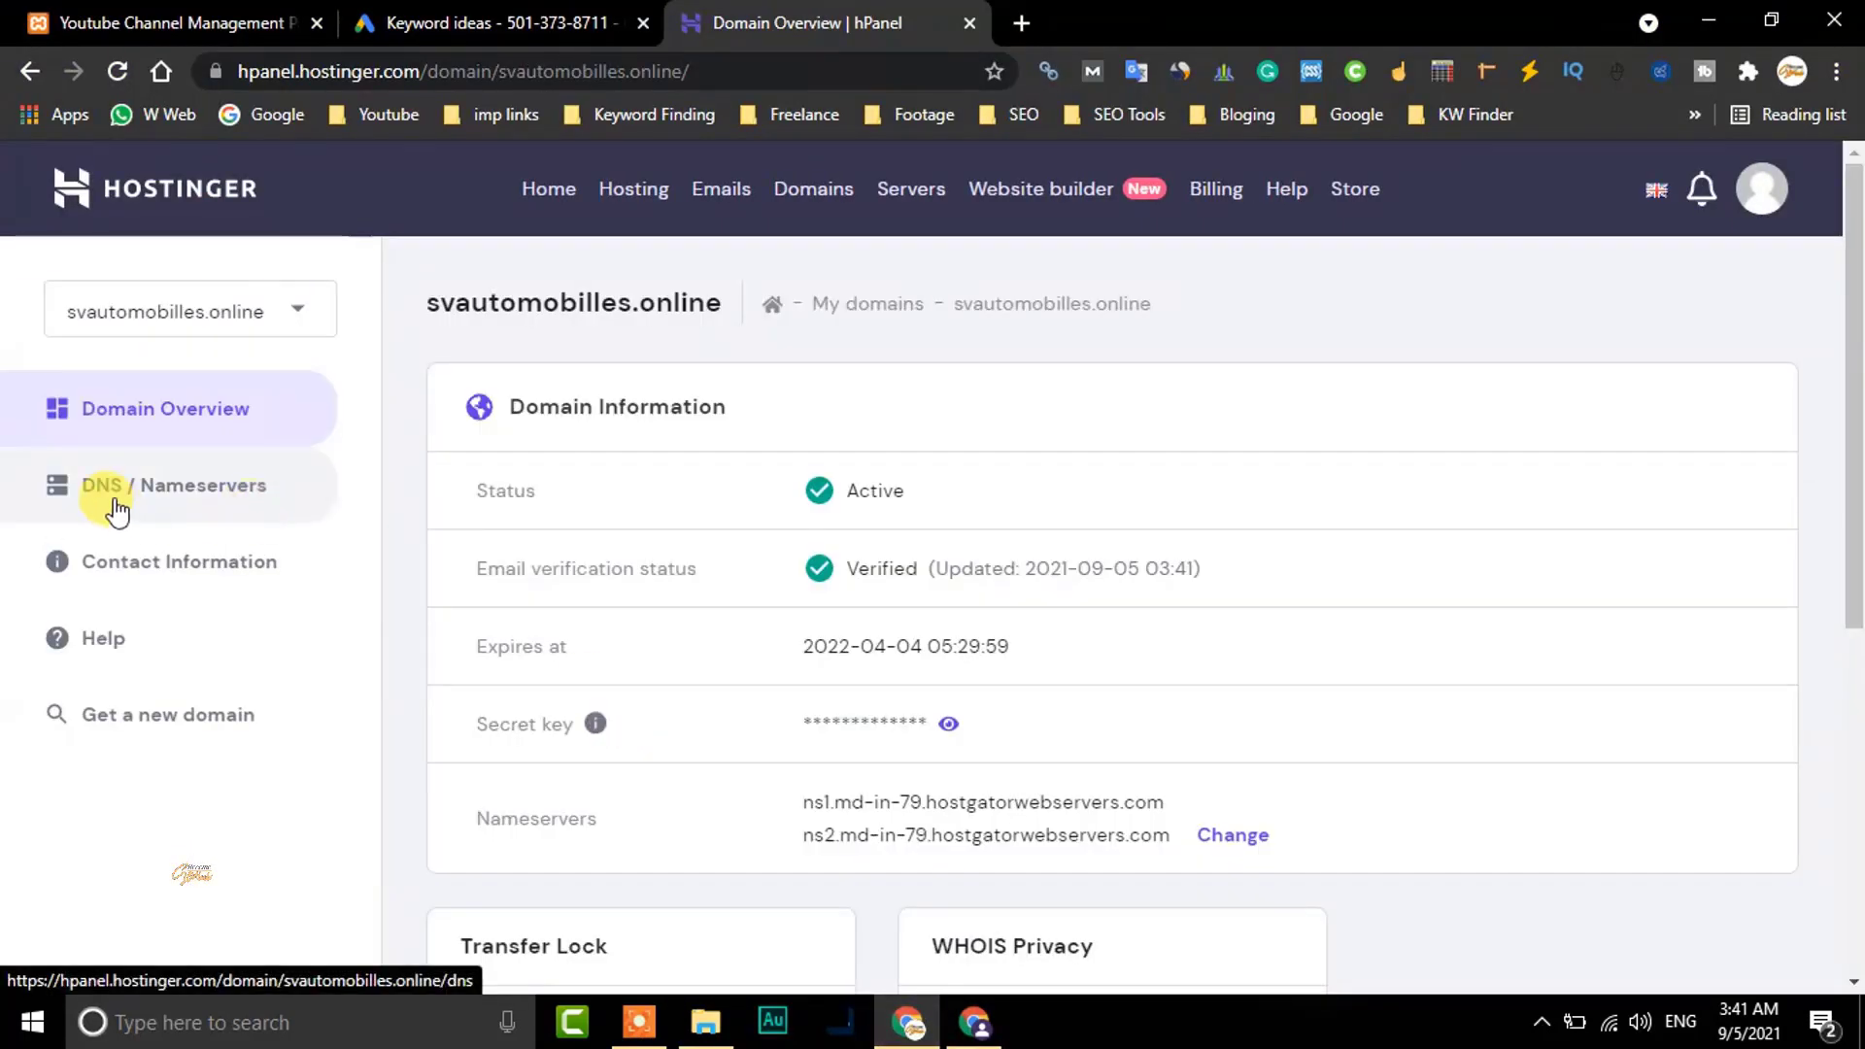
click(213, 501)
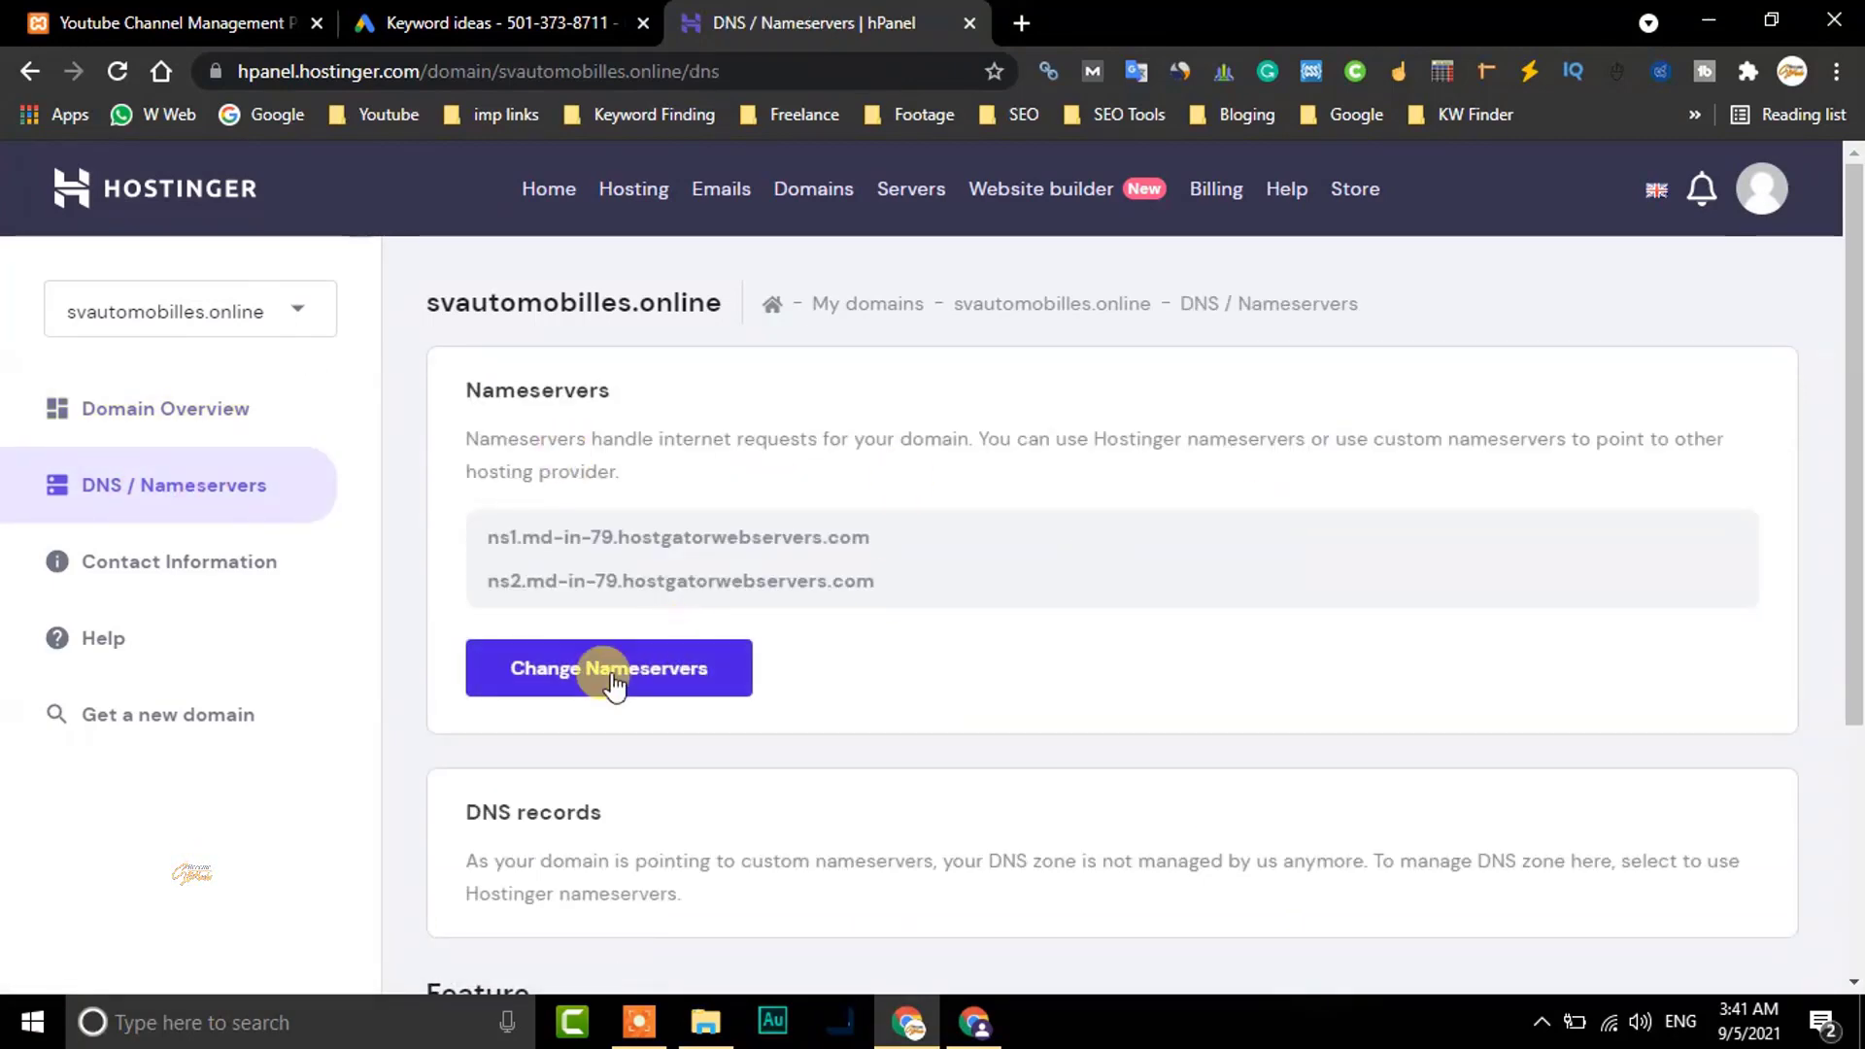
click(608, 670)
drag(1850, 395, 1848, 502)
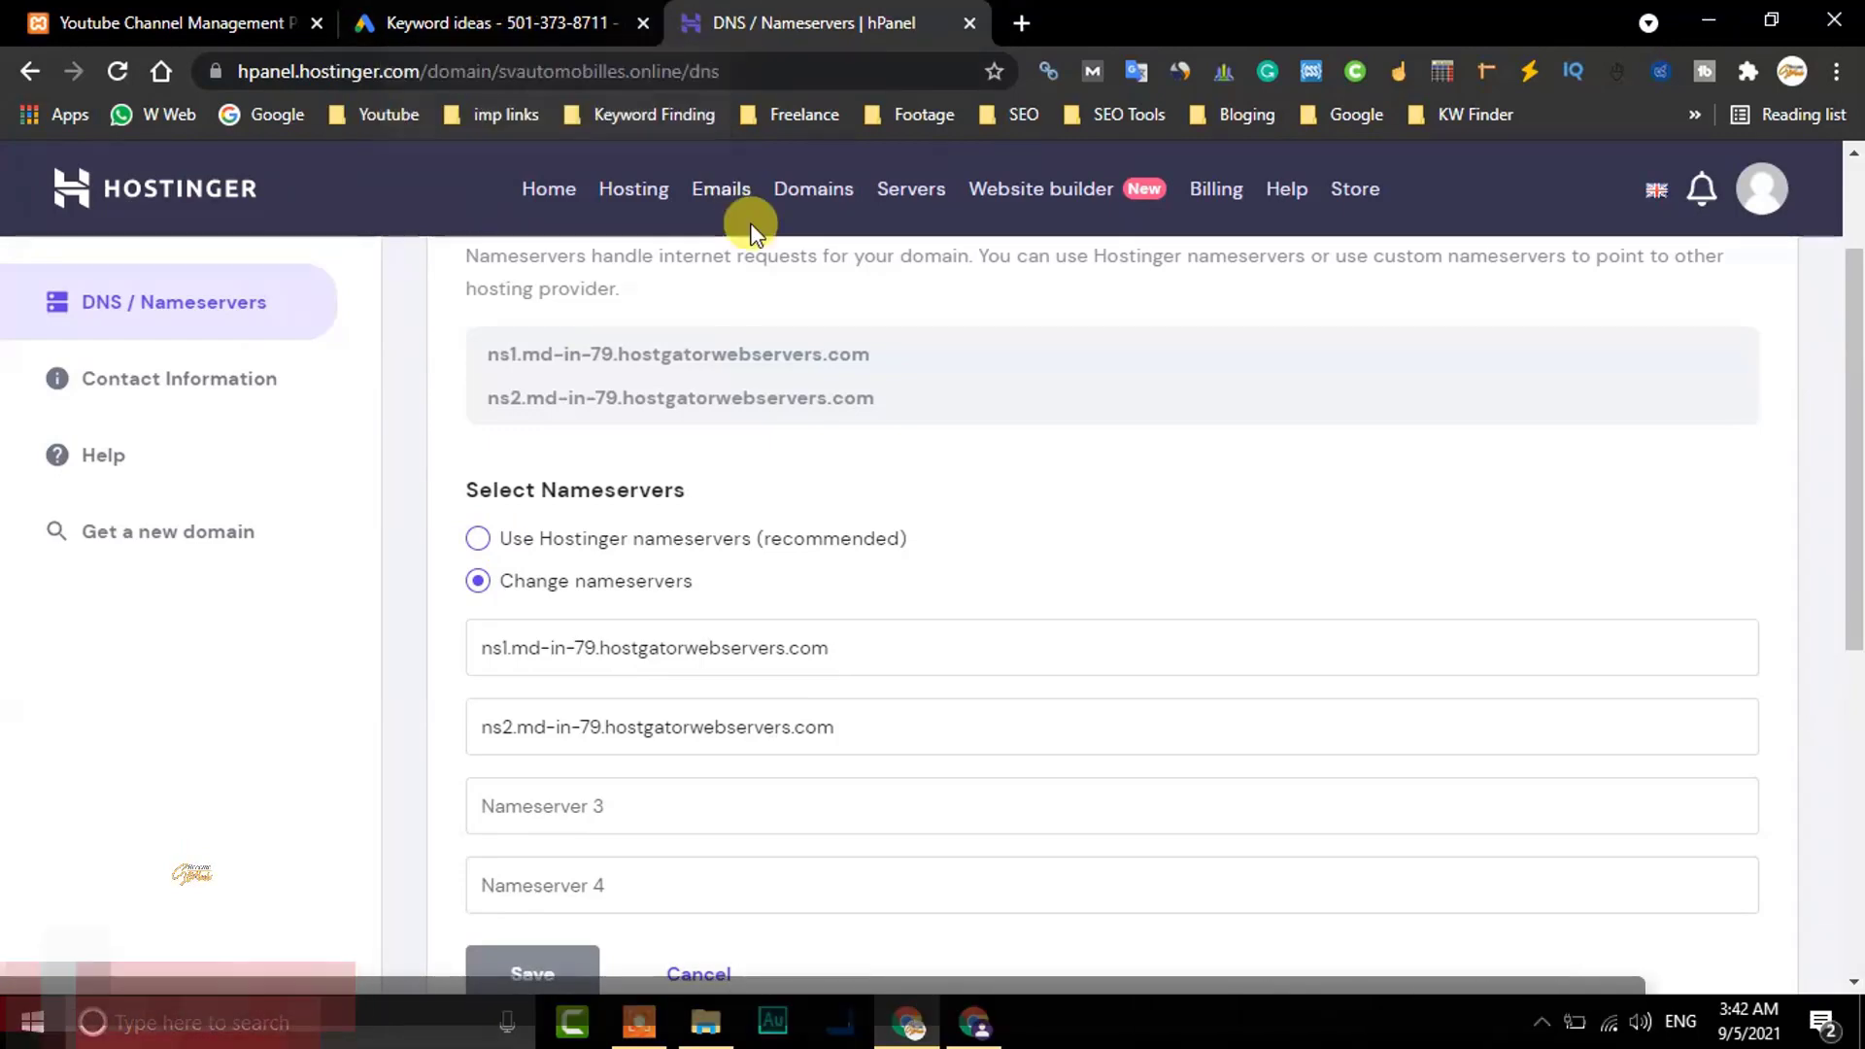
click(970, 1028)
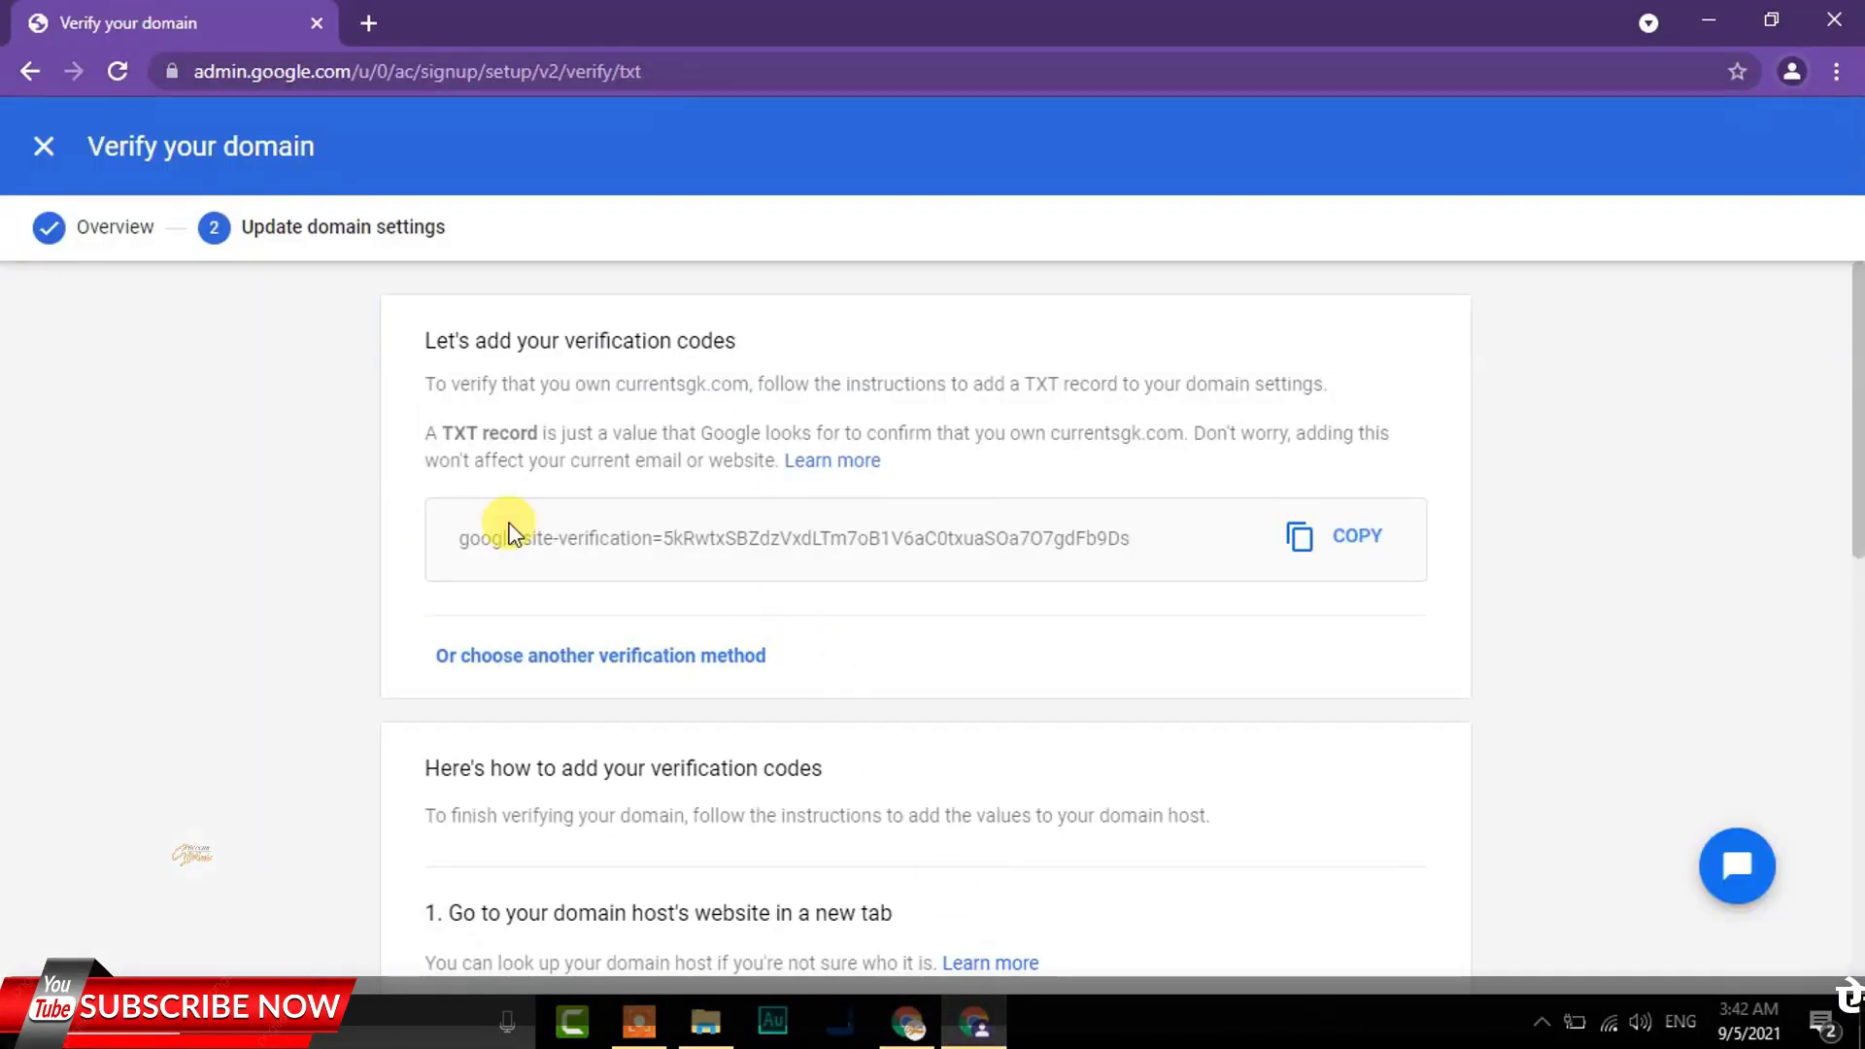
drag(442, 434, 533, 437)
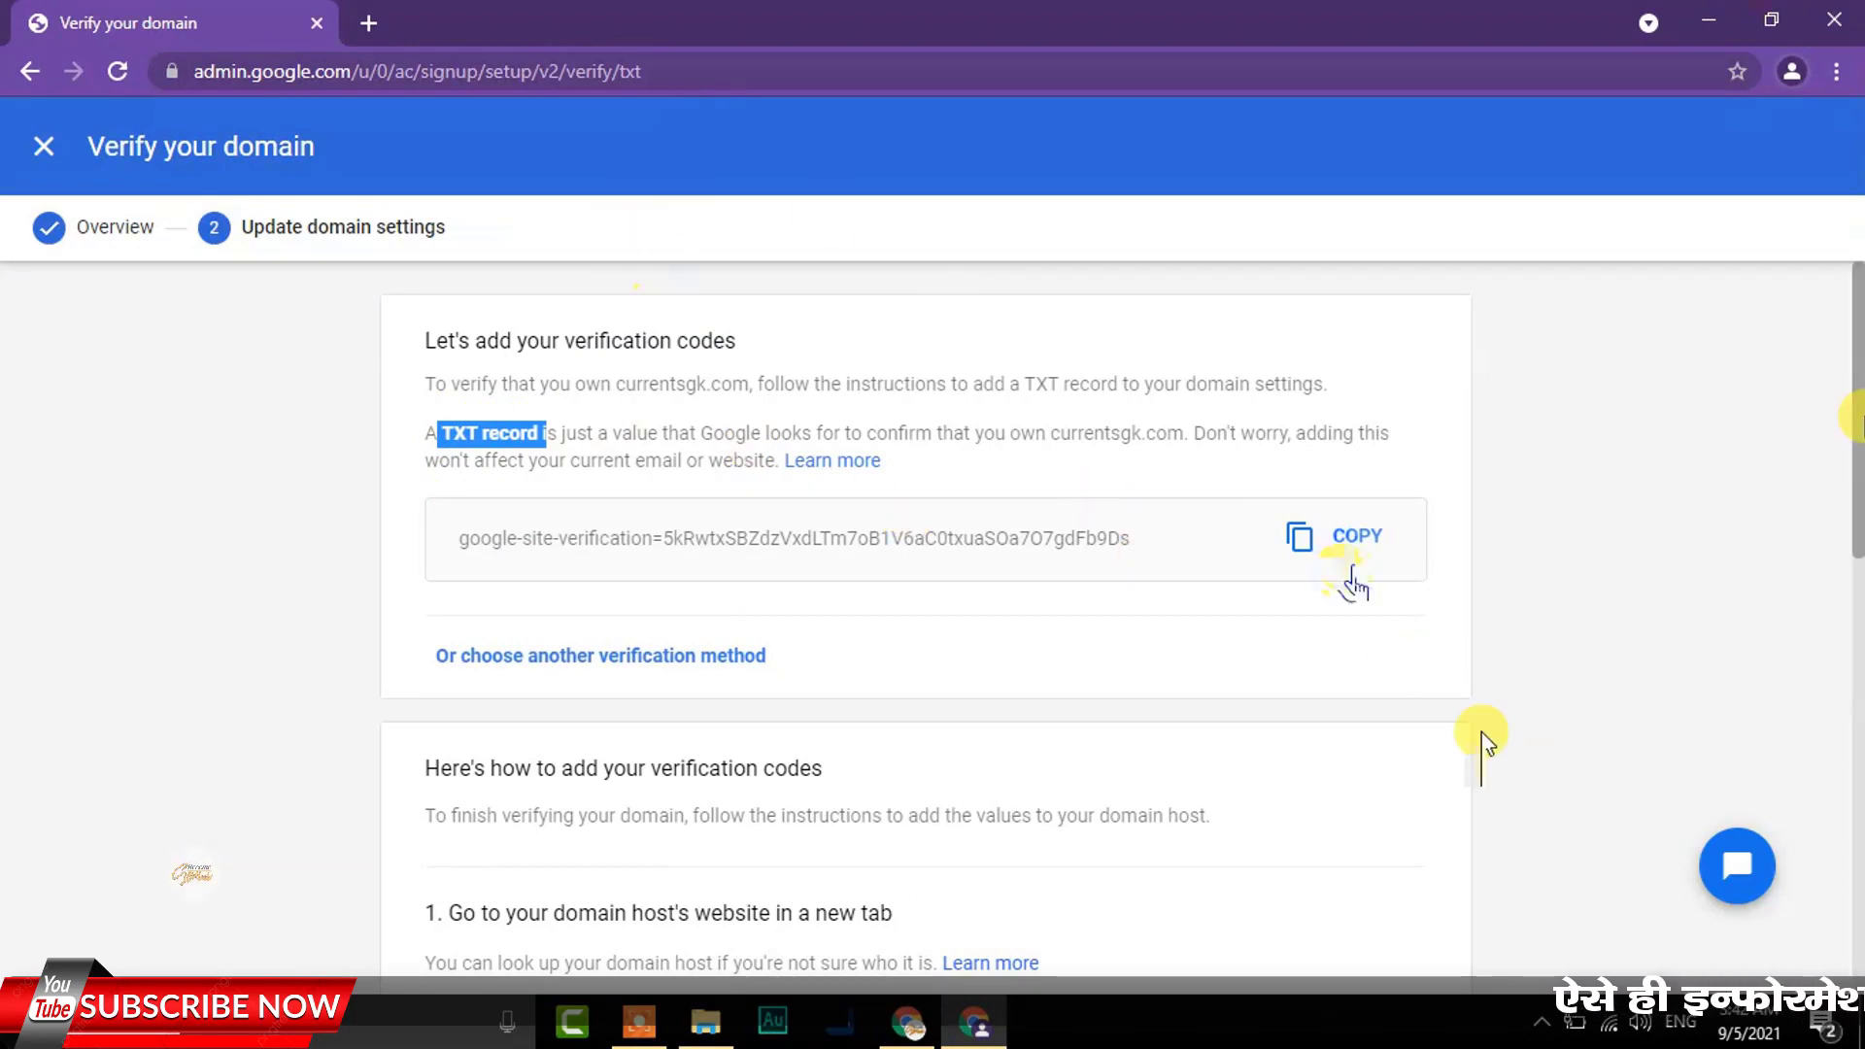
drag(1857, 416, 1848, 894)
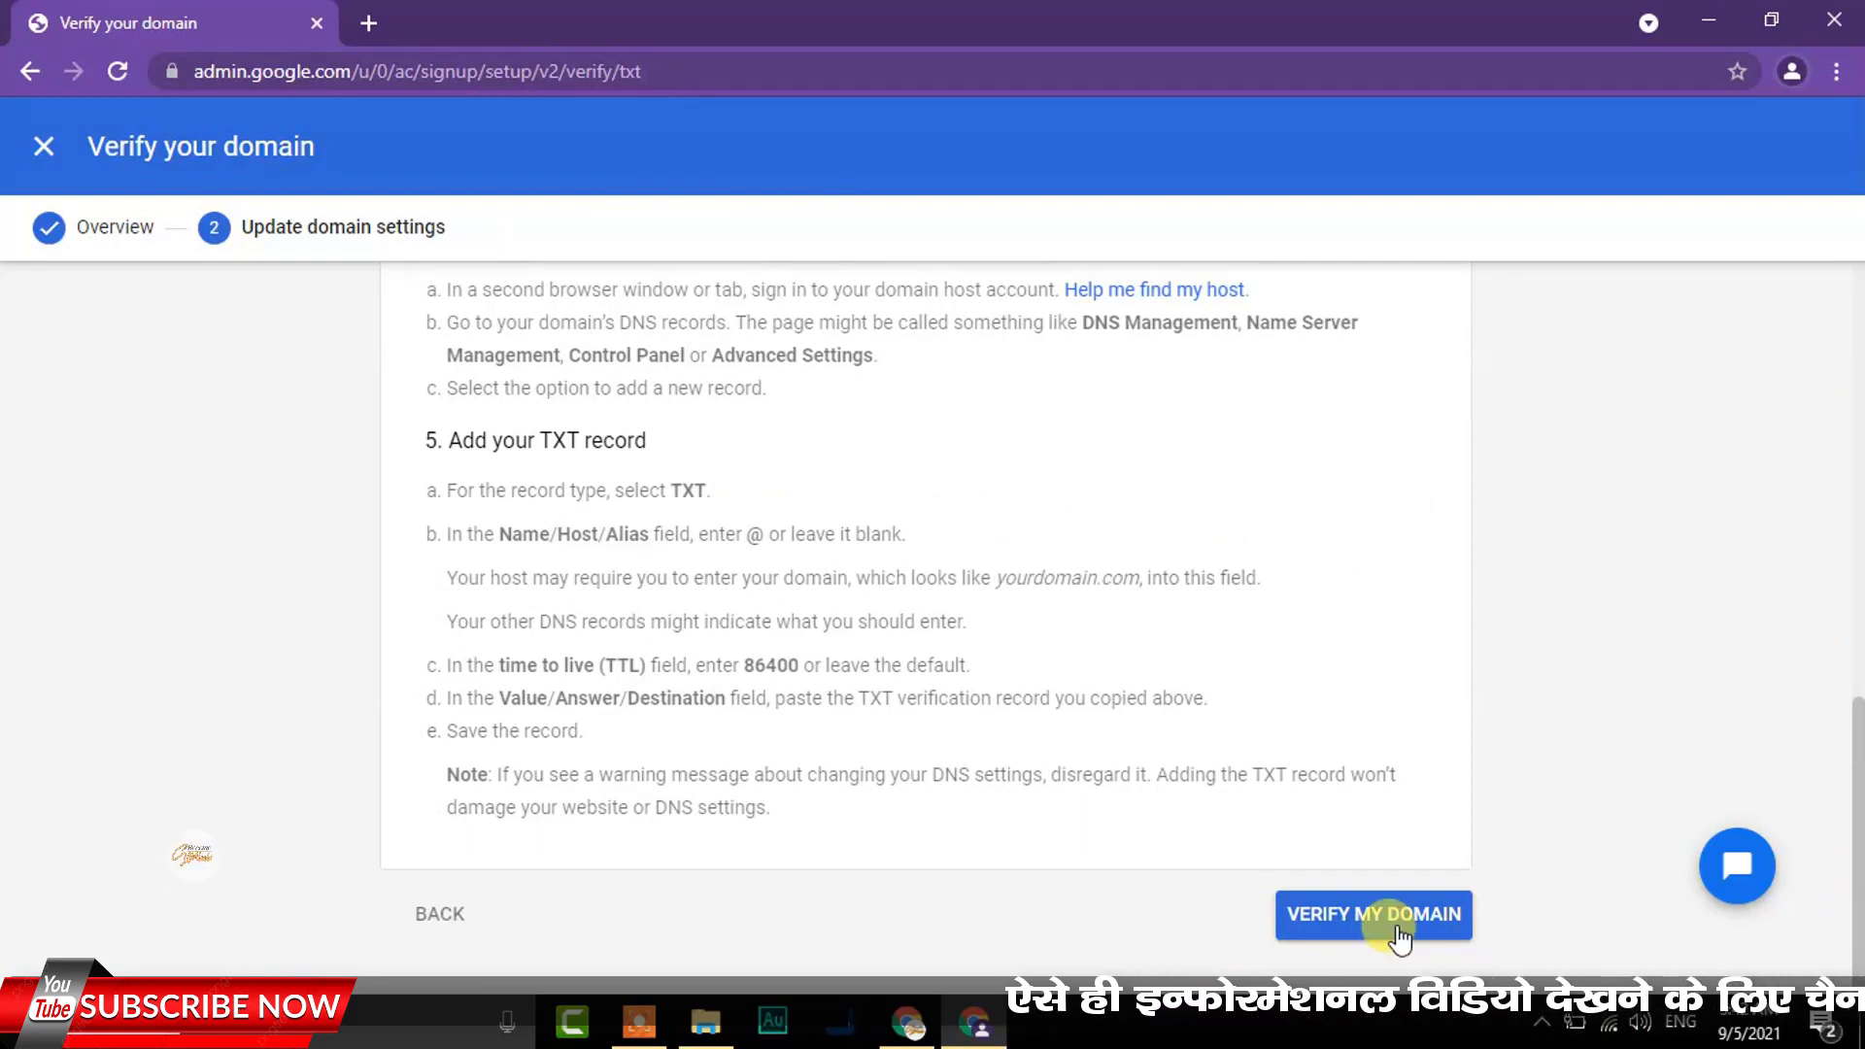
click(905, 1025)
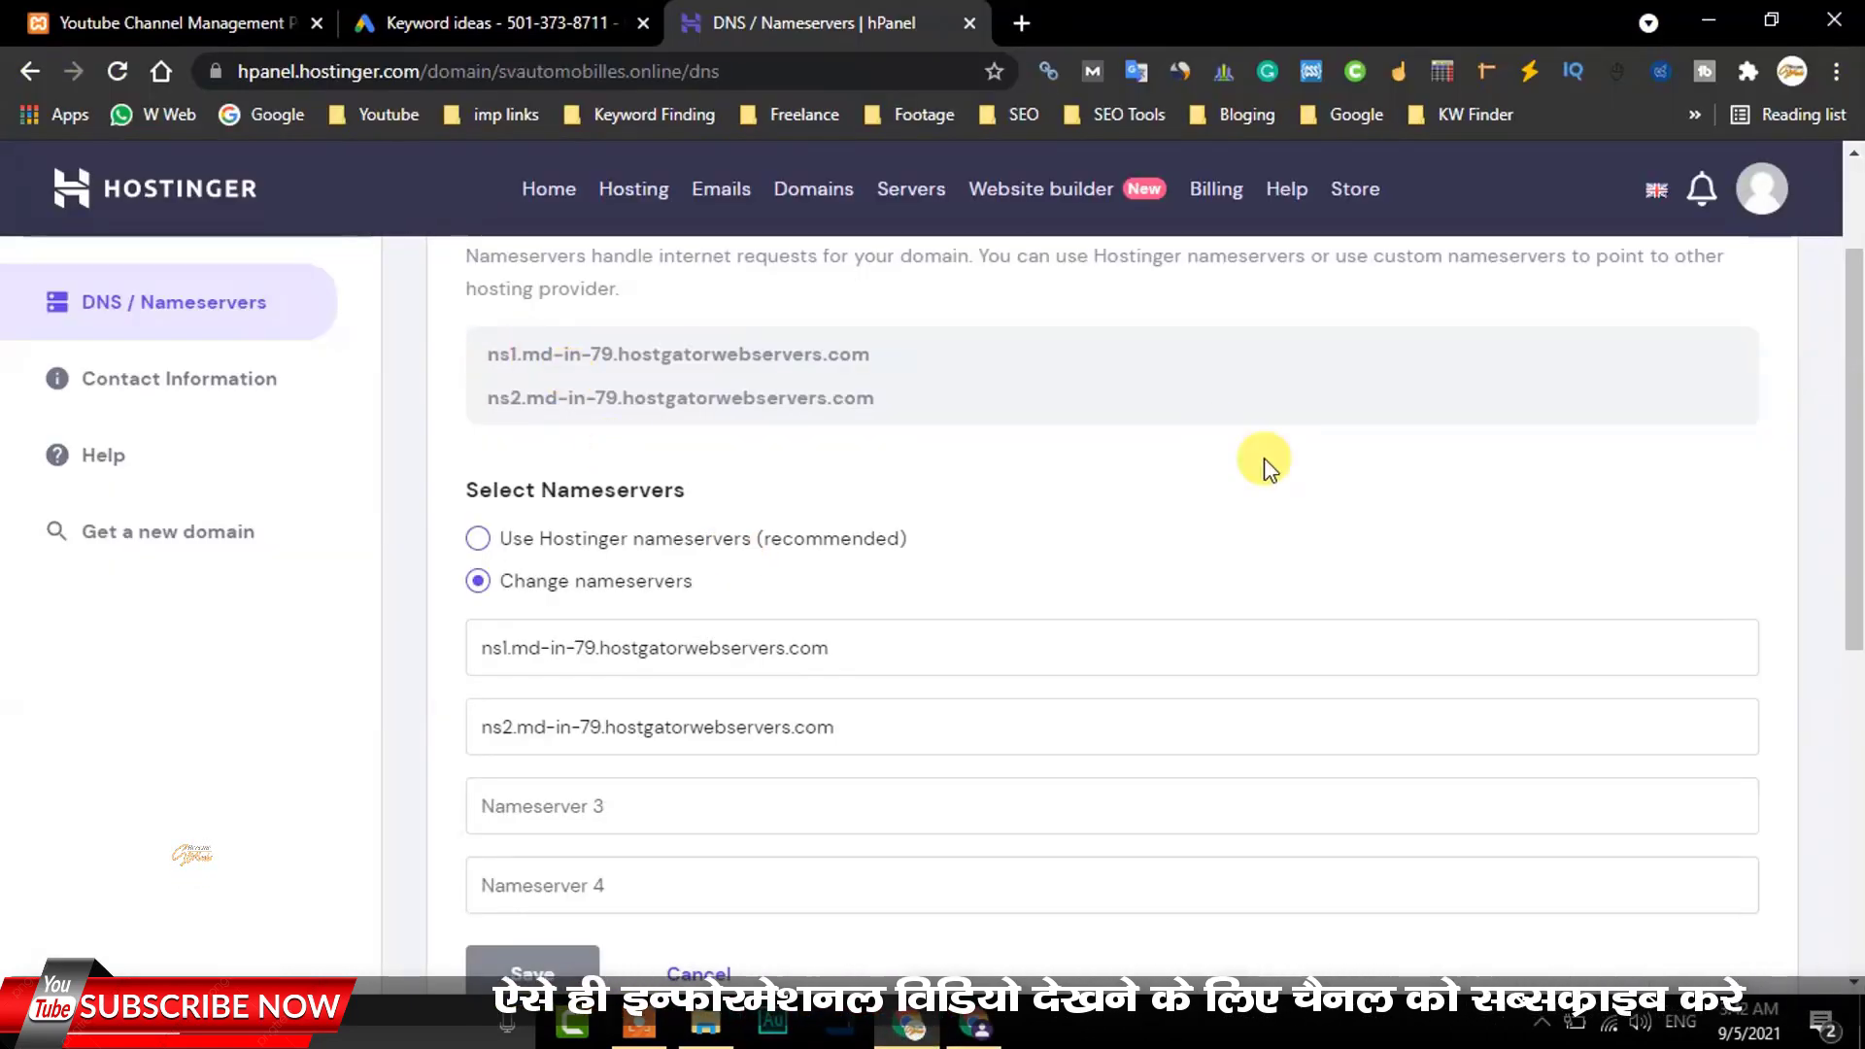
drag(1857, 367, 1857, 313)
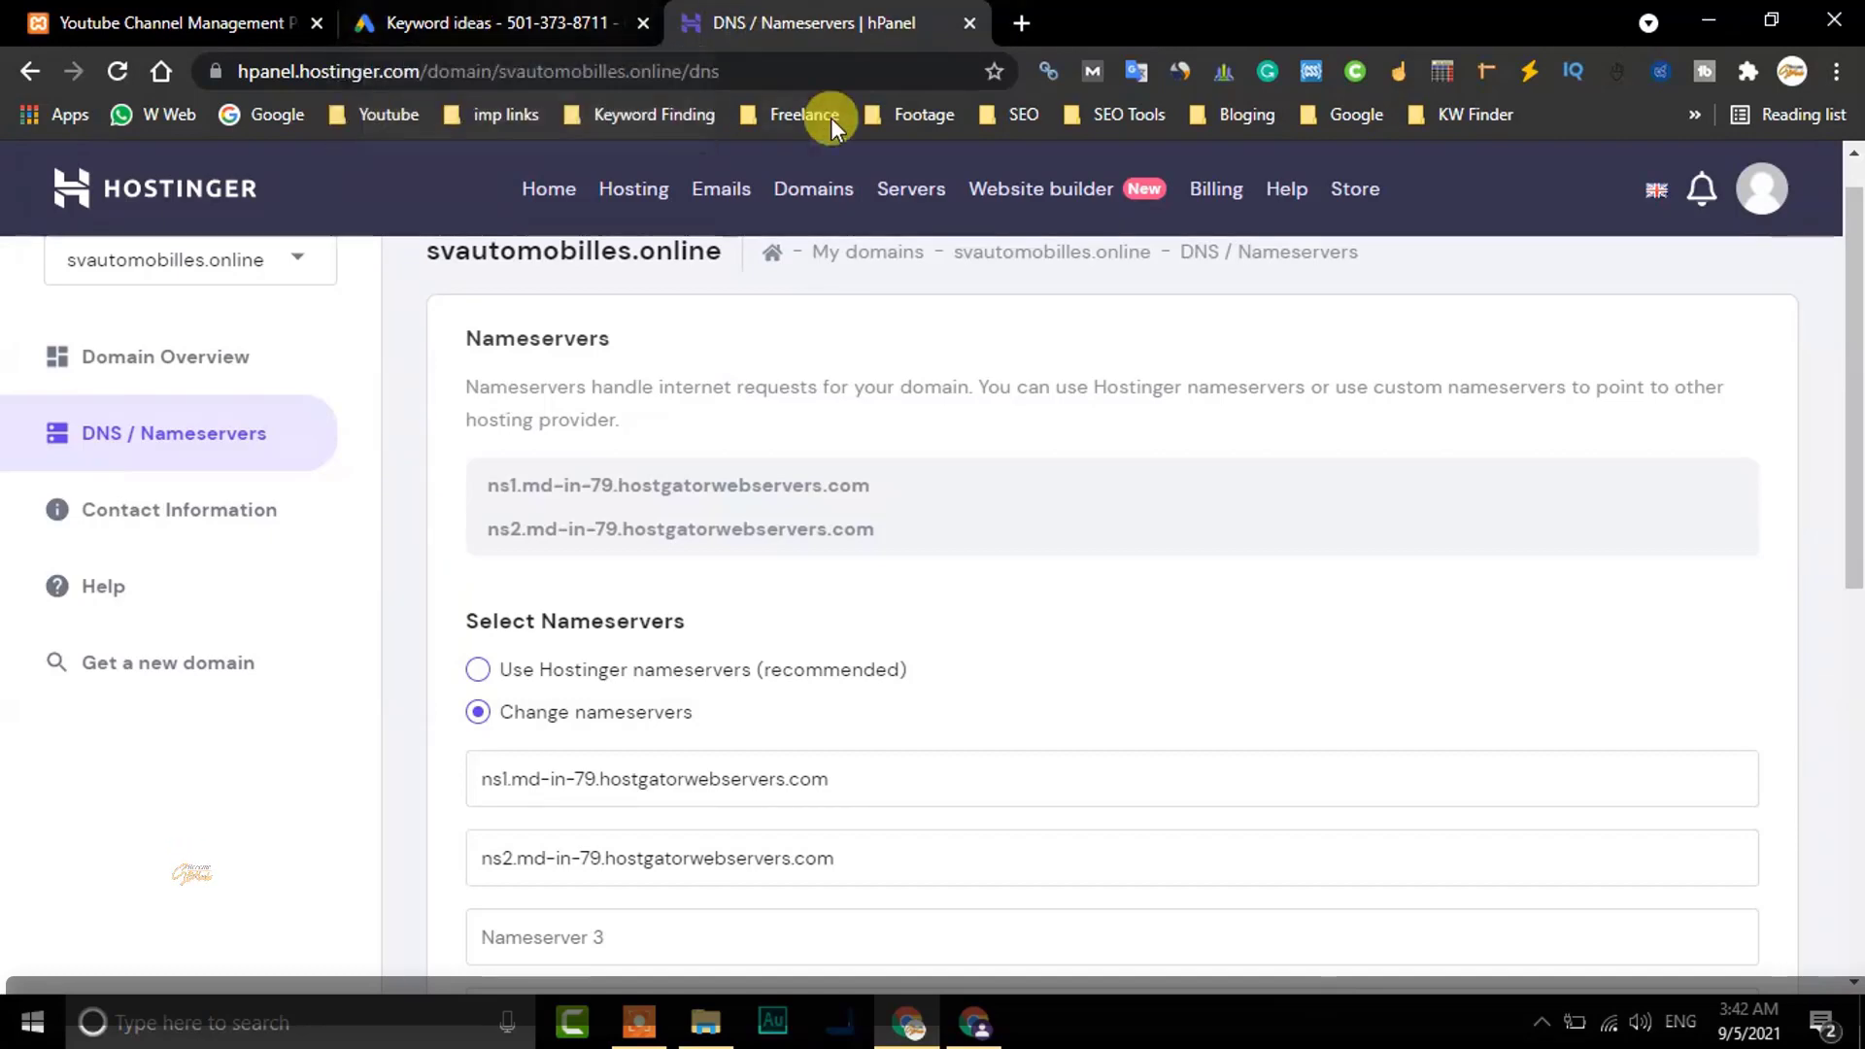
Trim the verification page's web address to admin.google.com to load the Admin console home
click(974, 1022)
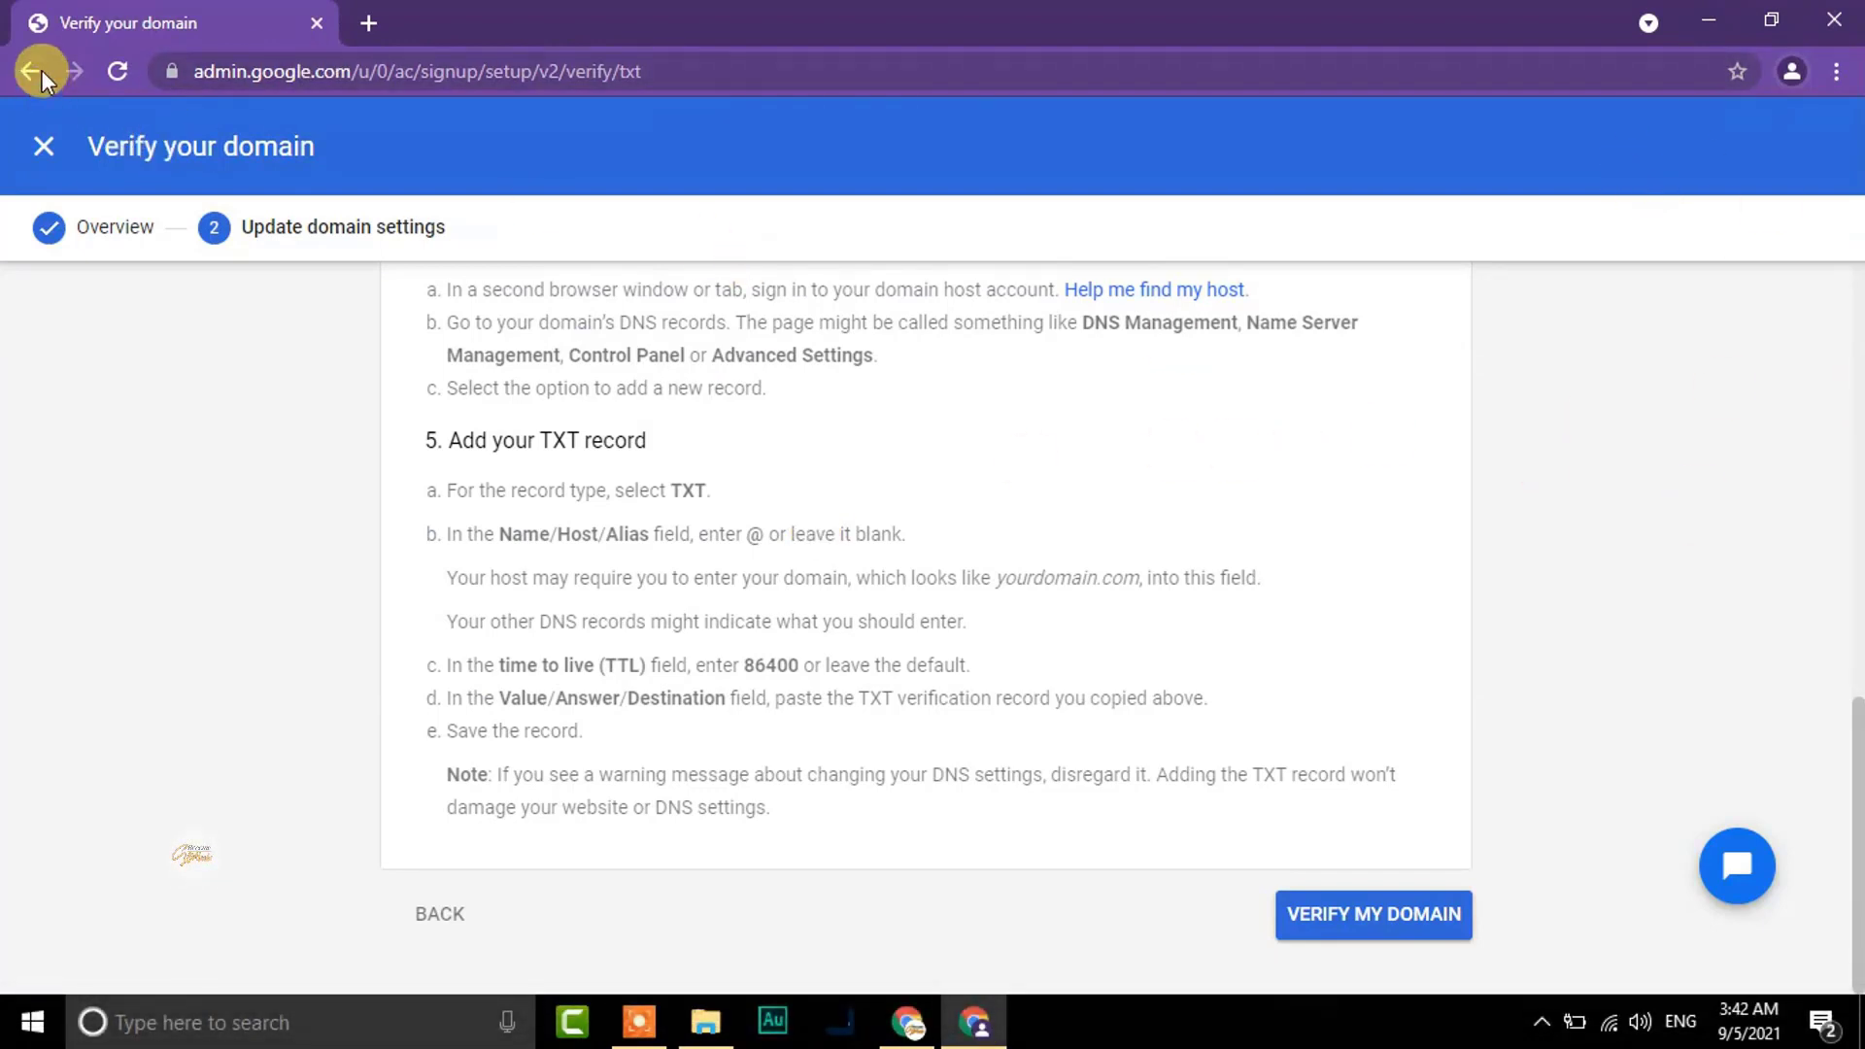
drag(351, 70, 825, 83)
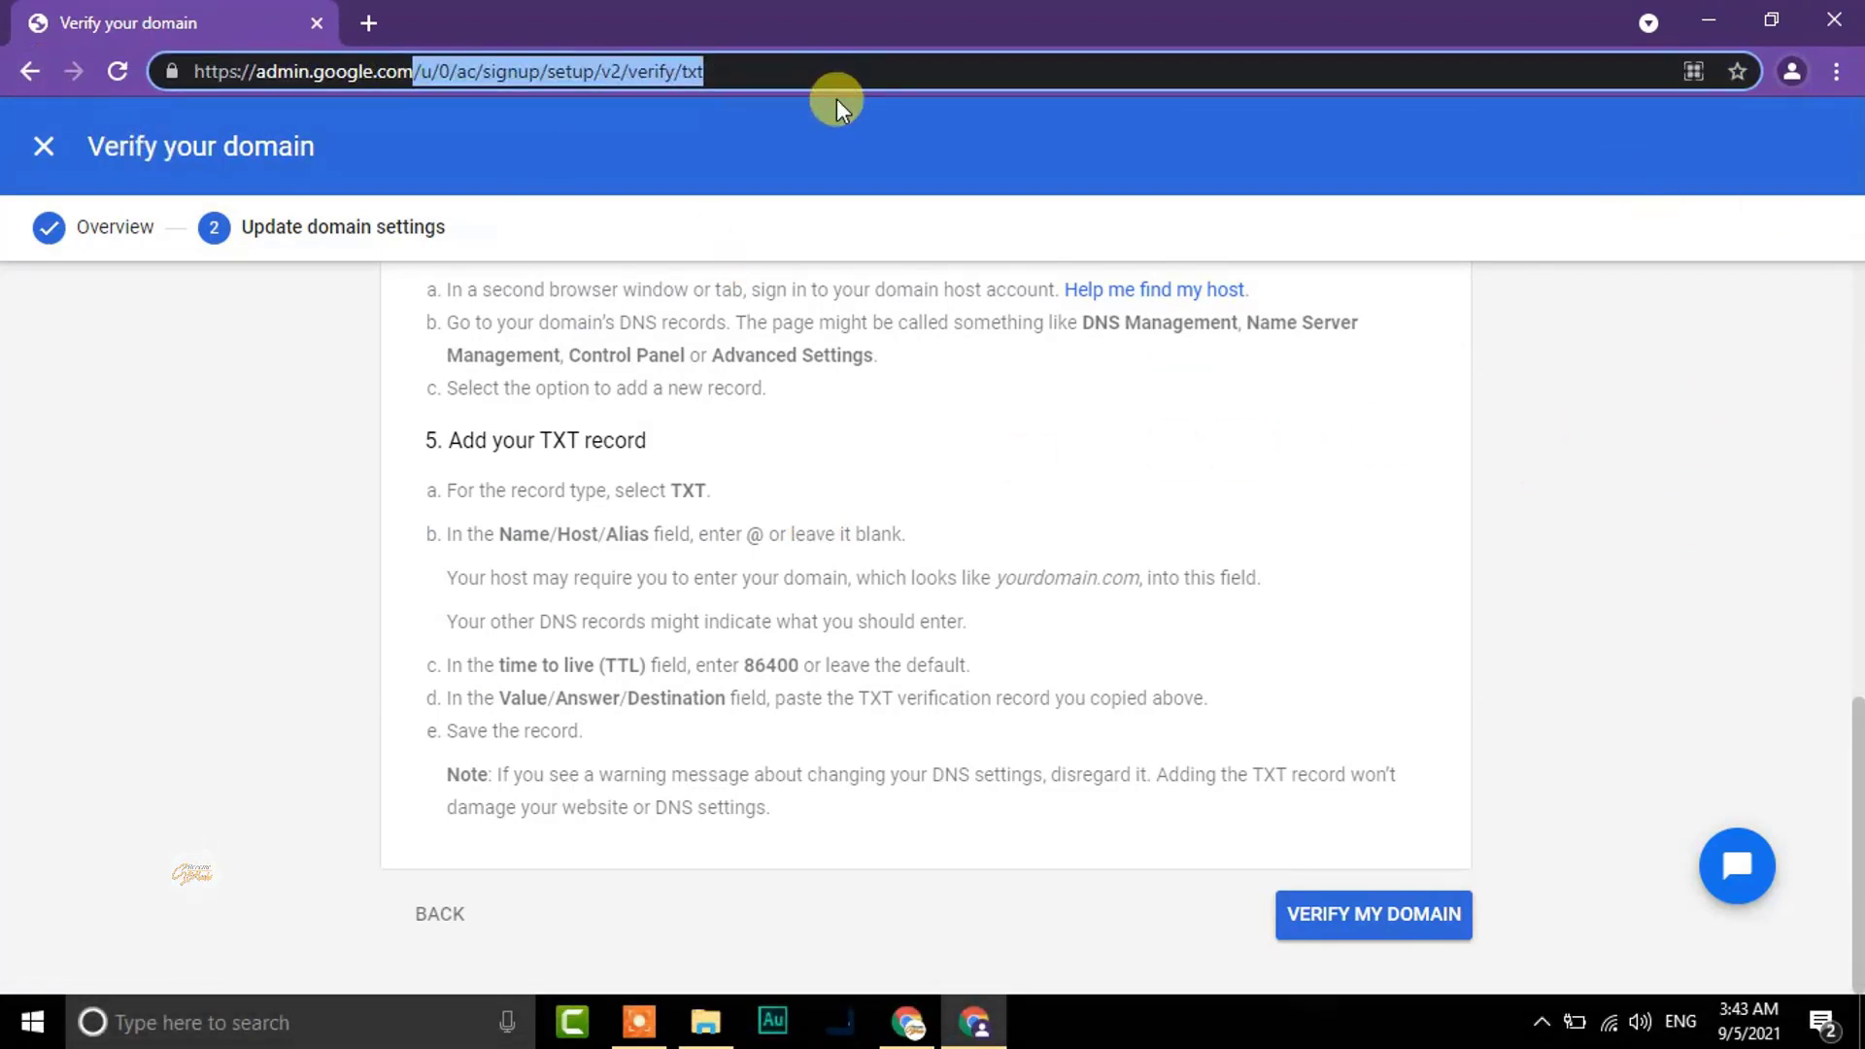
key(BackSpace)
key(Return)
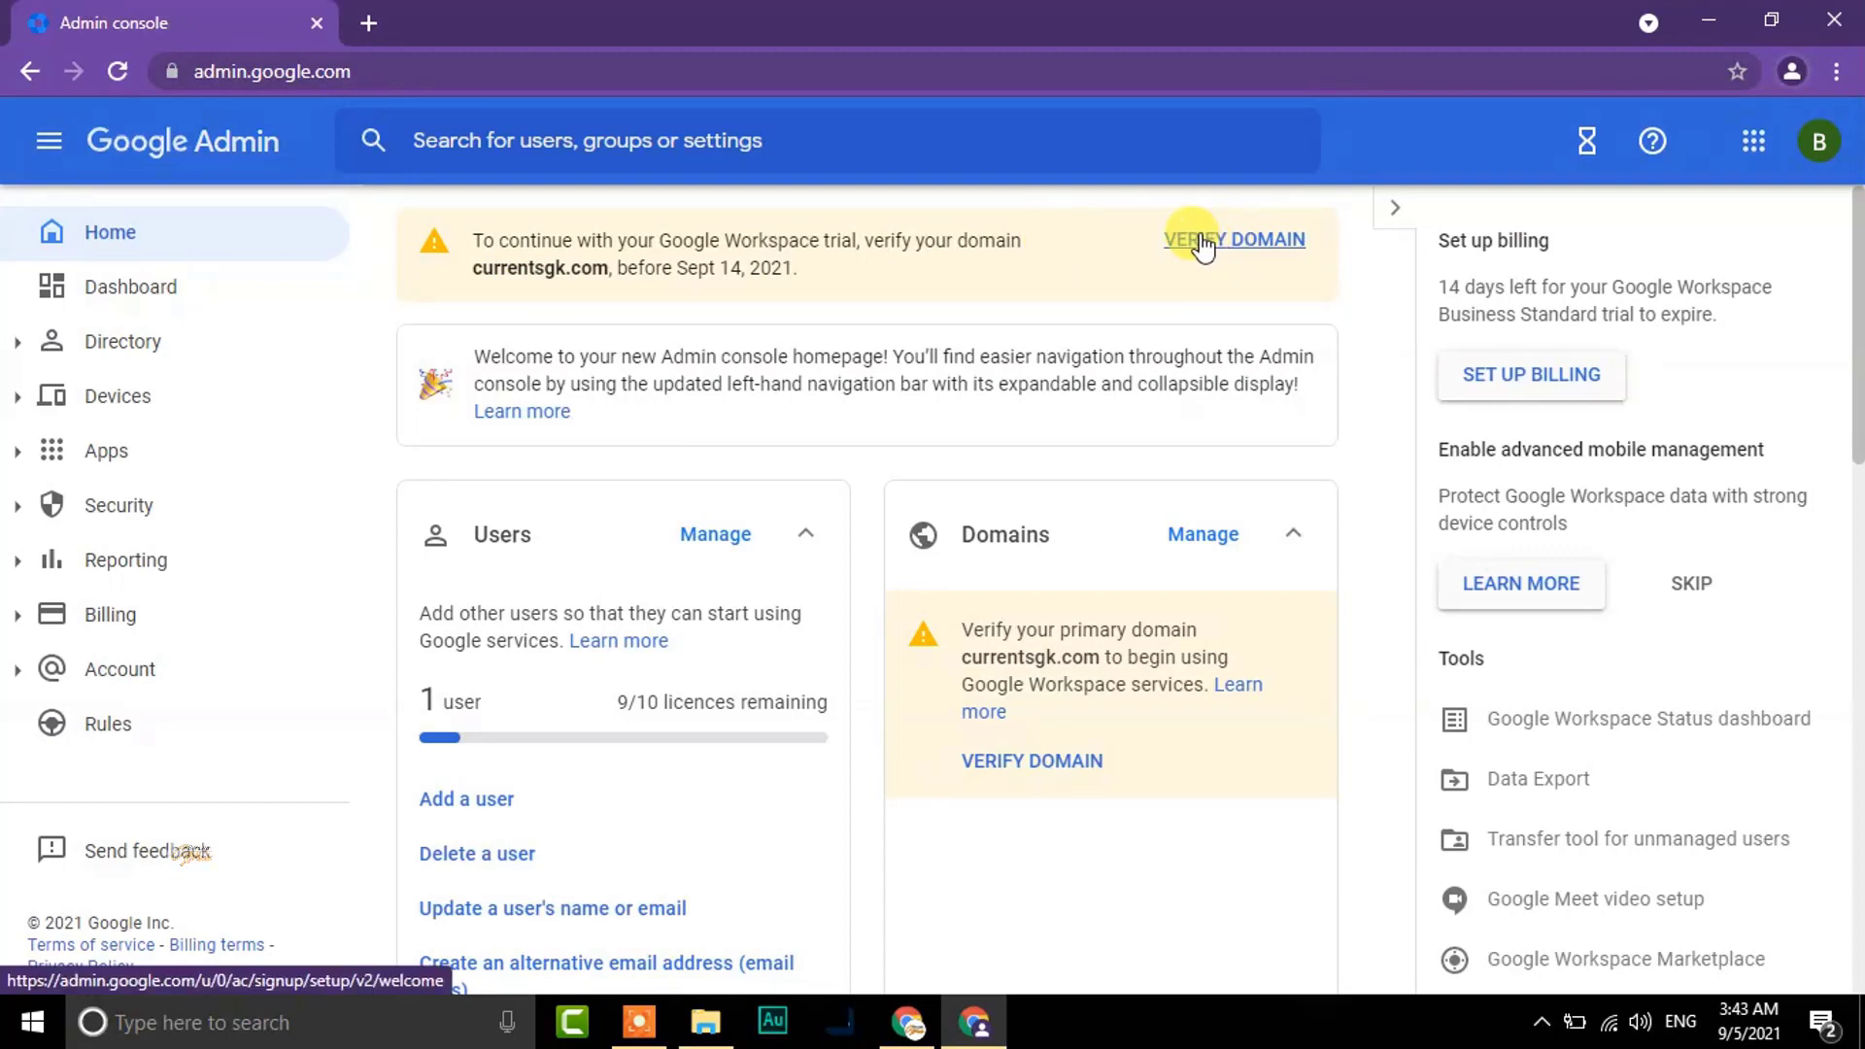
Check the Google Workspace services status (Gmail, Calendar, Drive OFF), then return to Apps Overview
click(121, 466)
click(122, 510)
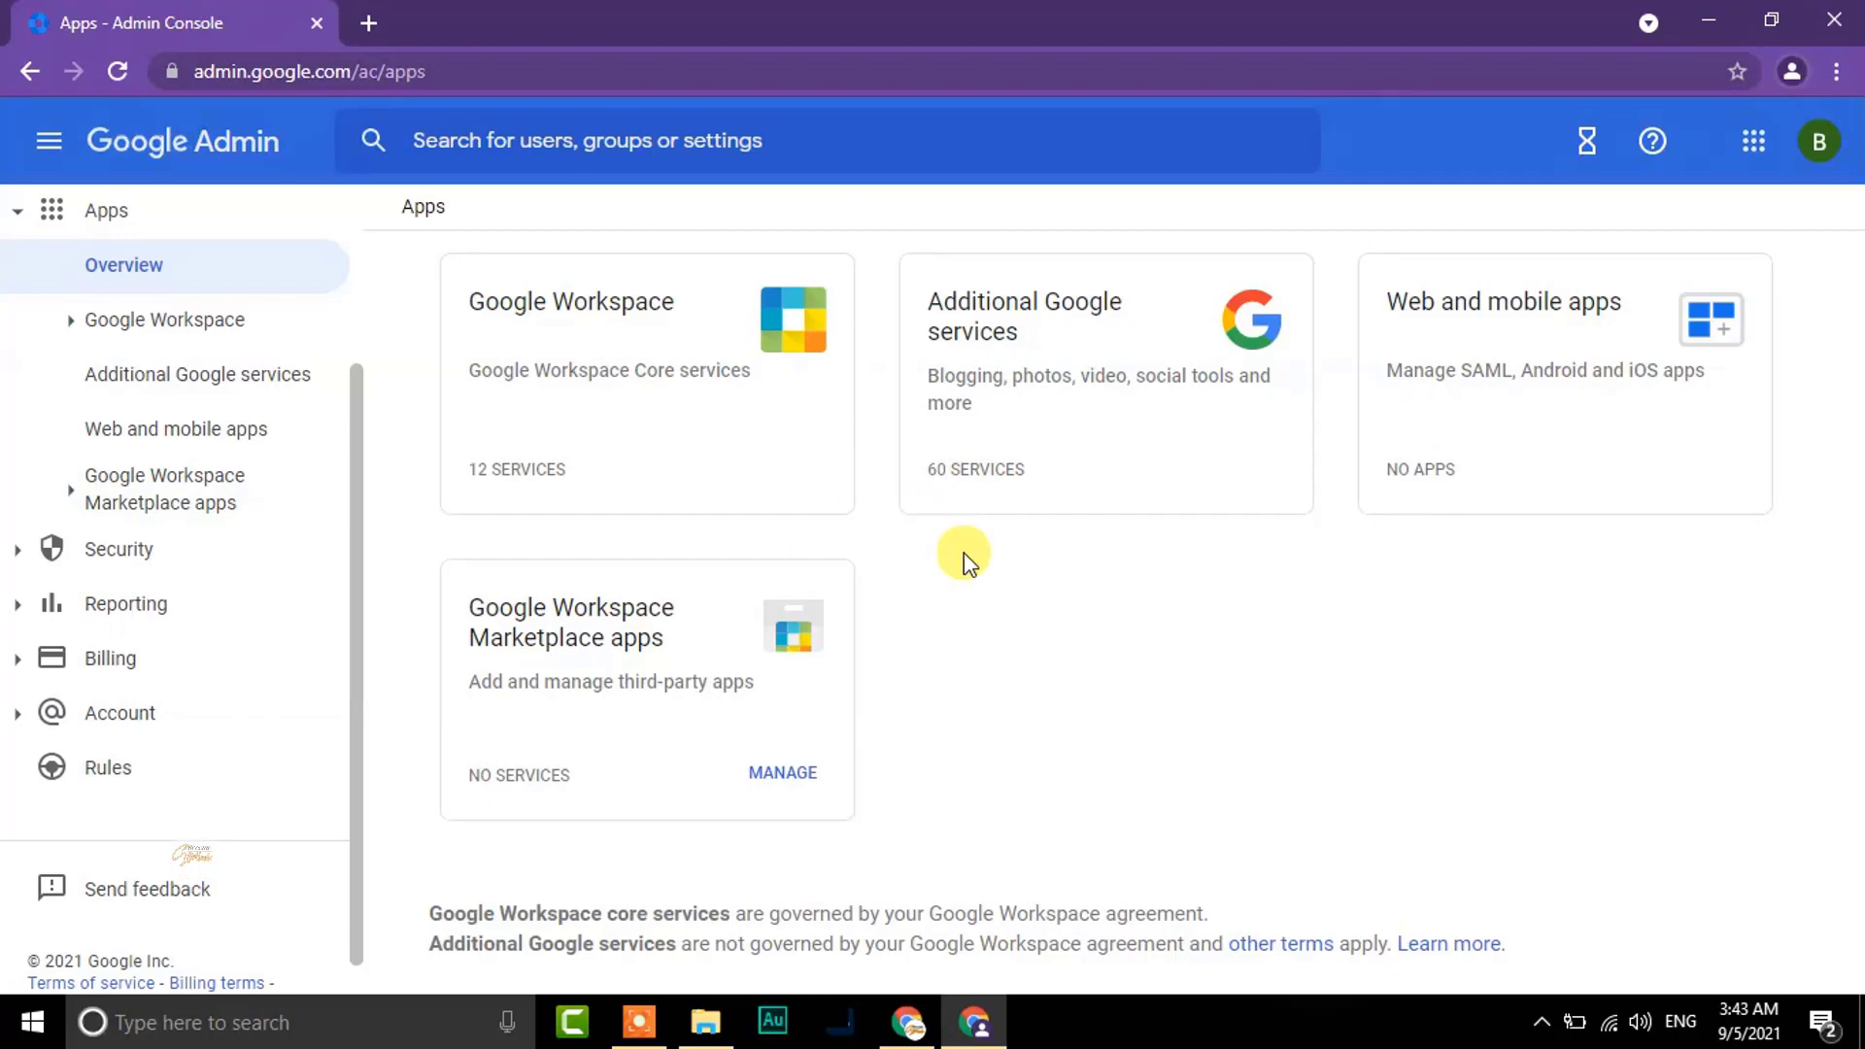
click(505, 476)
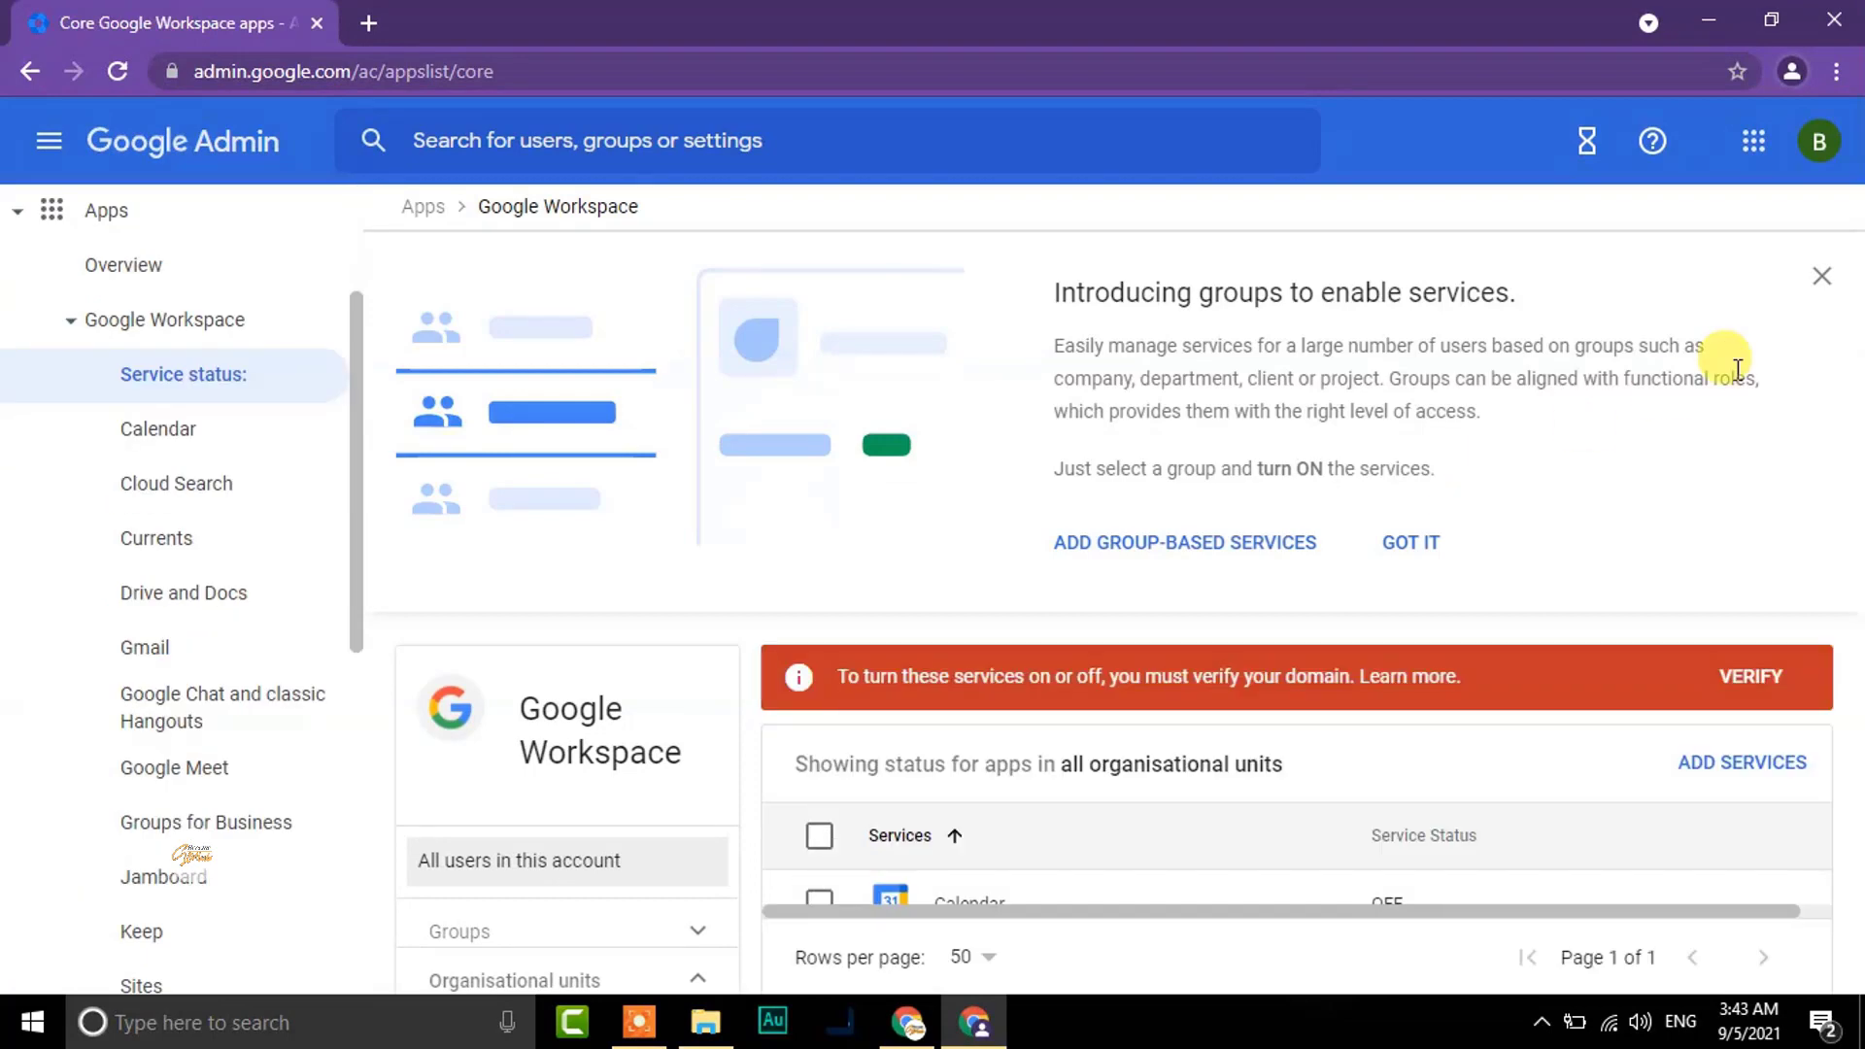
click(1822, 276)
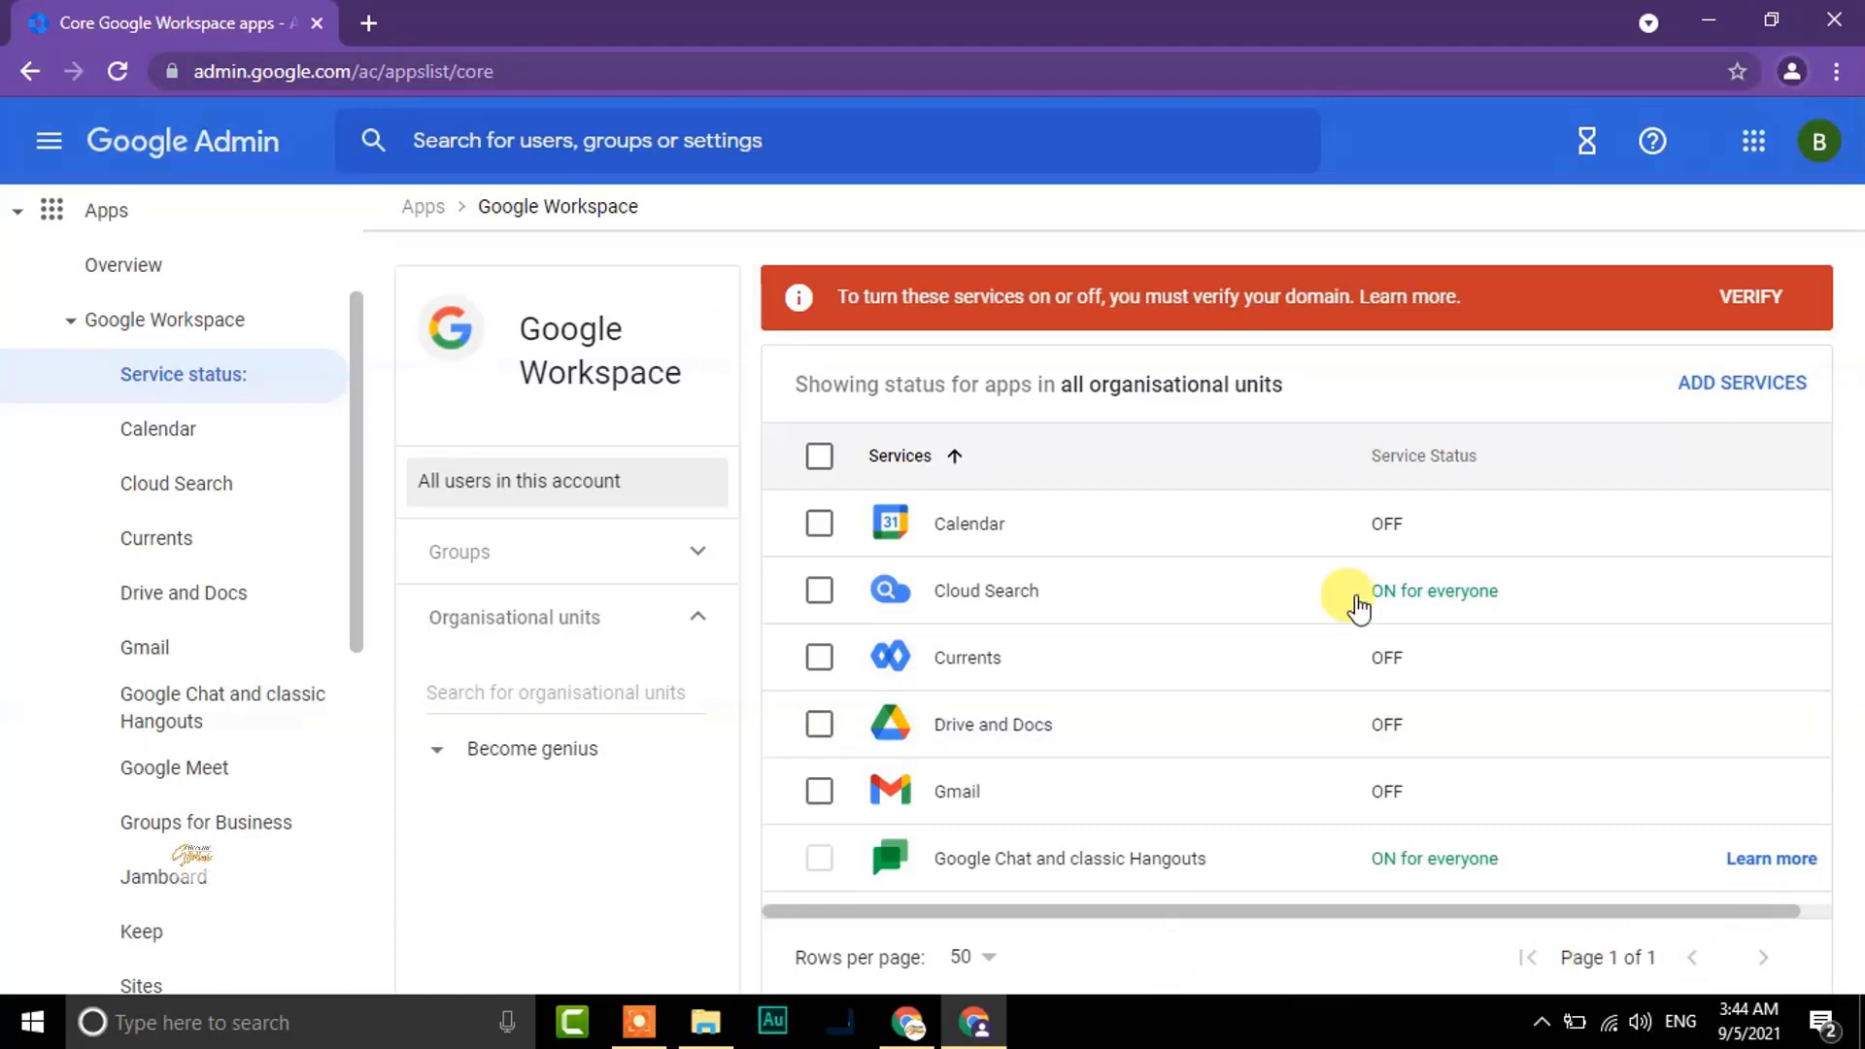
click(147, 340)
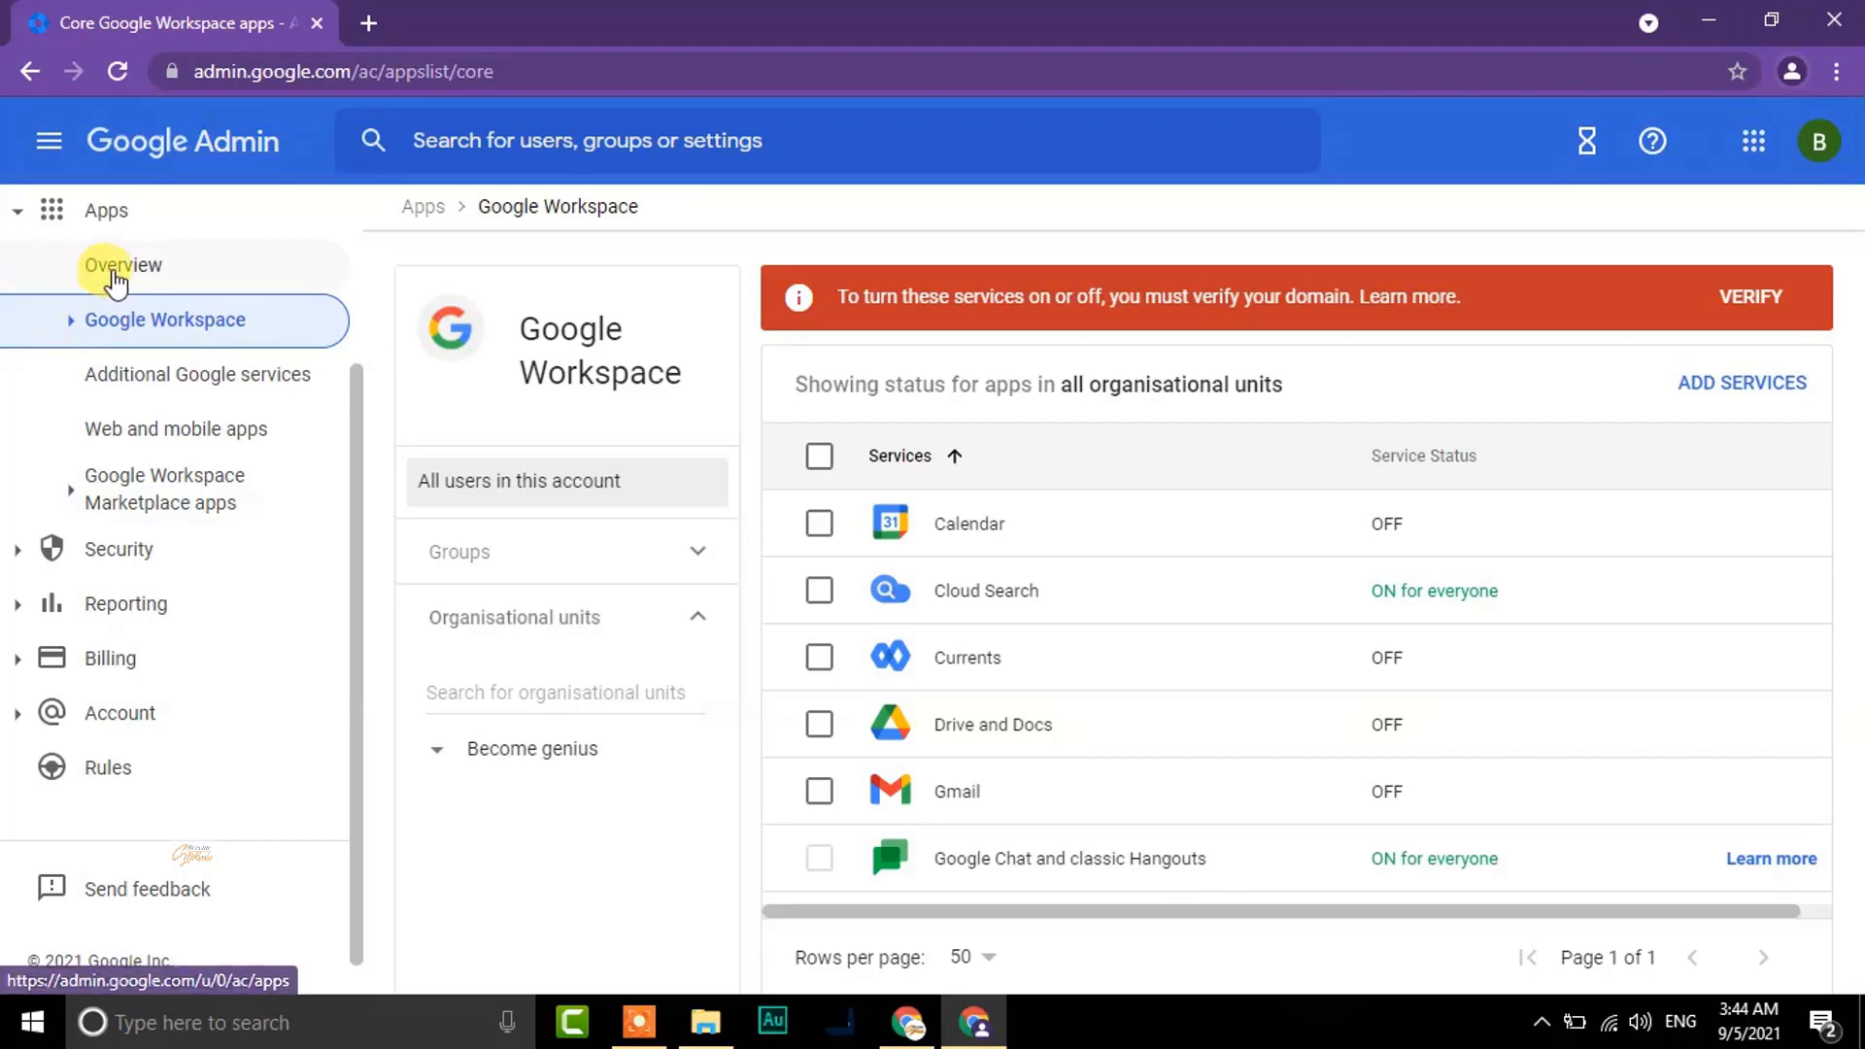
click(106, 262)
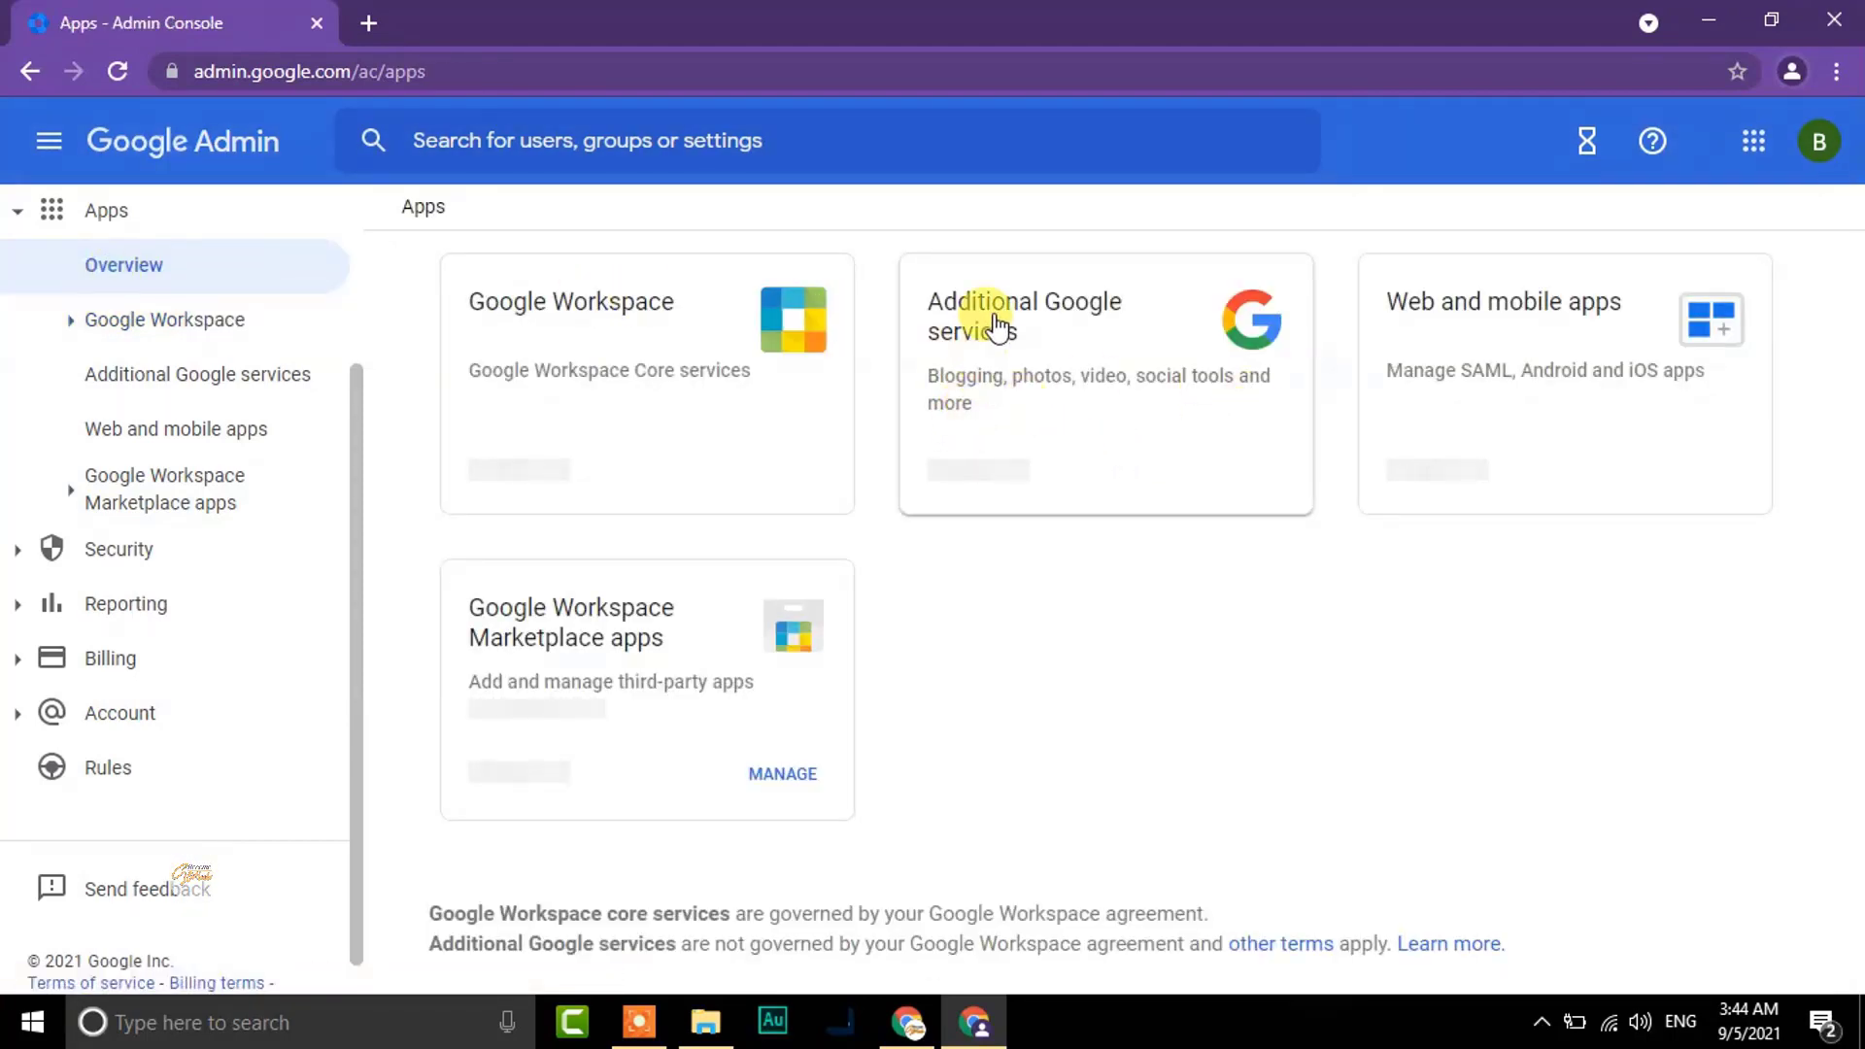
Browse Additional Google services, noting AppSheet ON and Blogger OFF, then collapse the Apps menu
click(1037, 361)
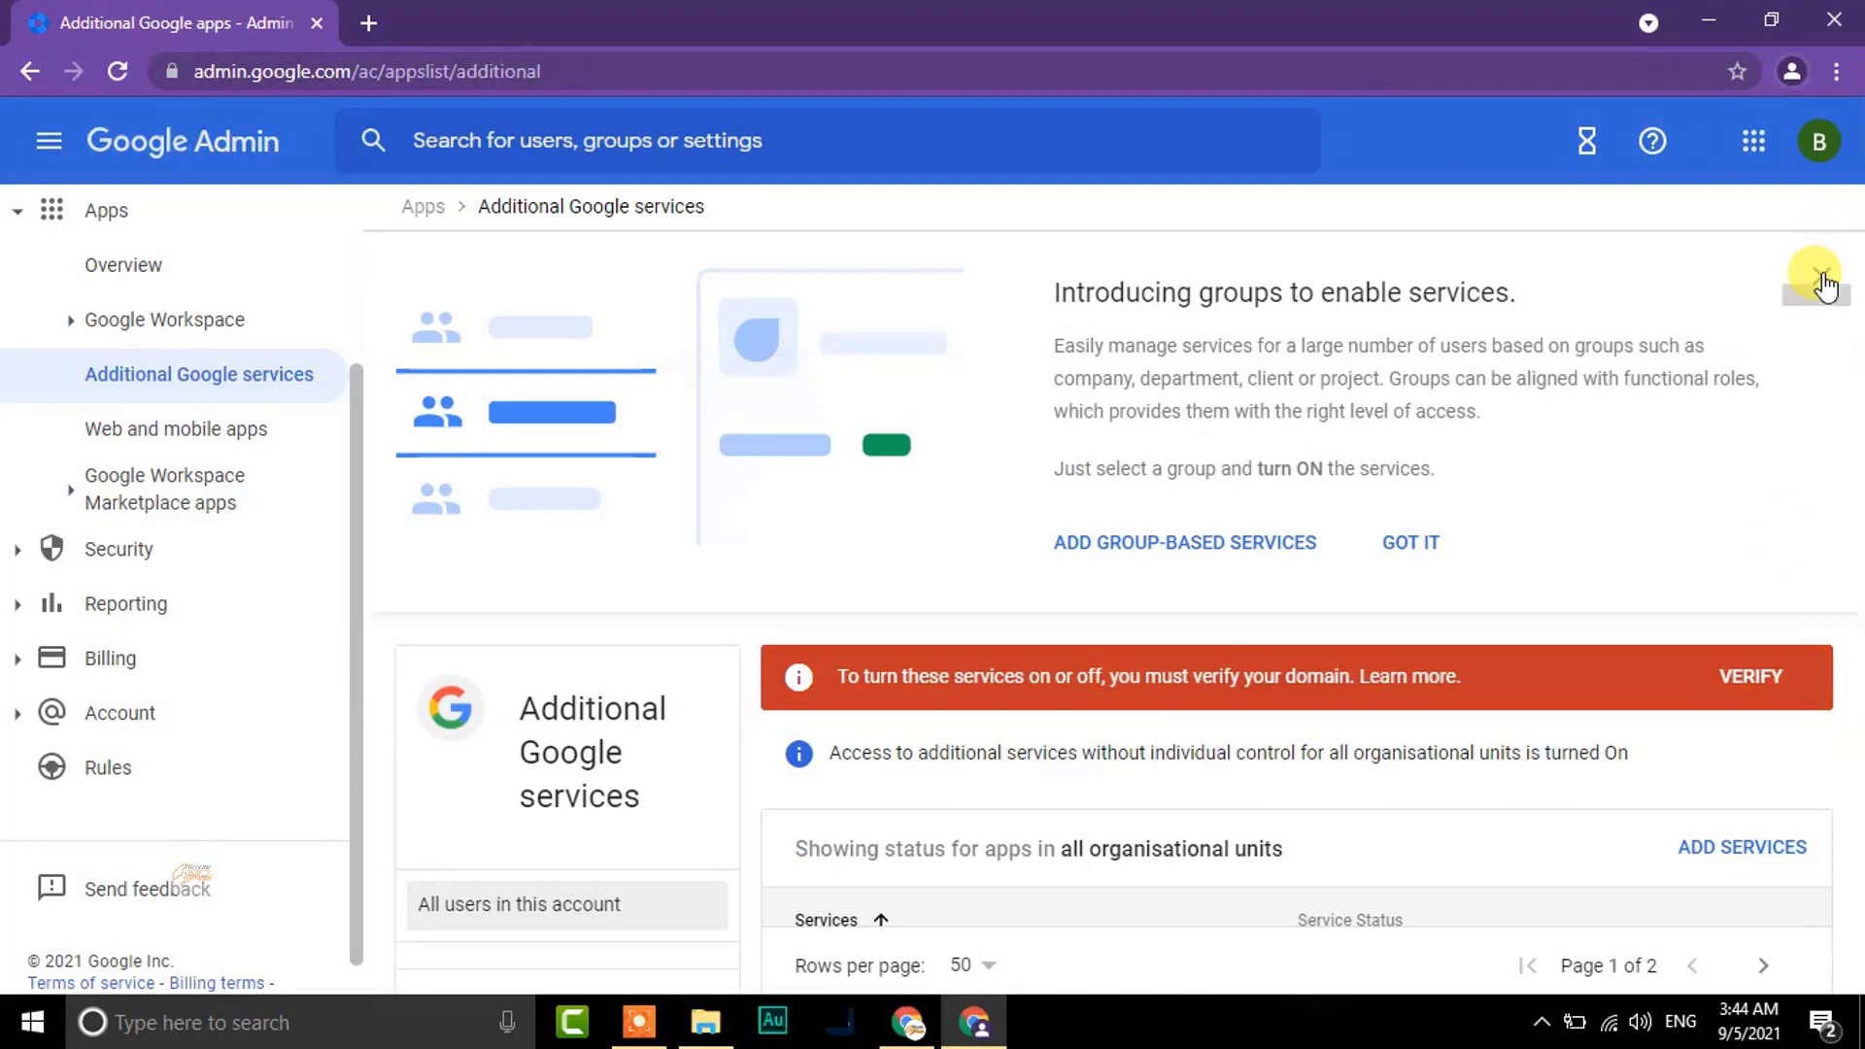
click(1821, 277)
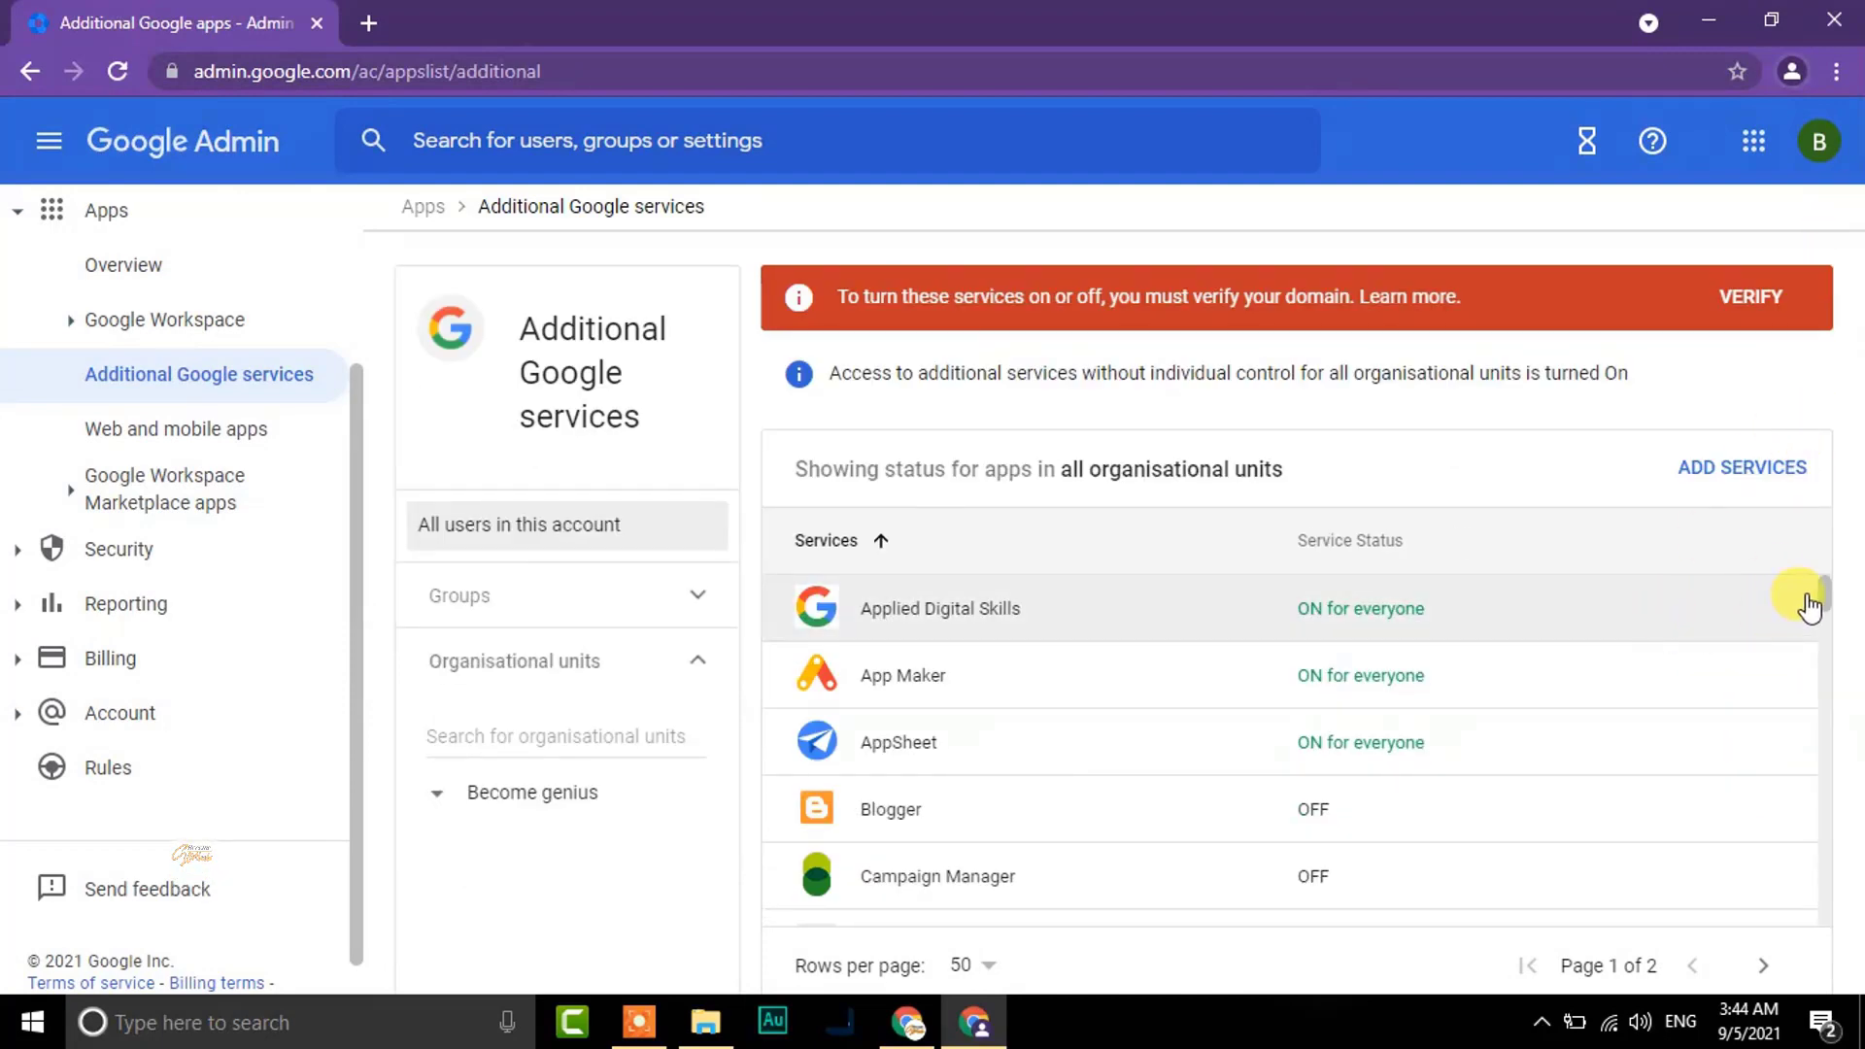
mouse_move(1823, 592)
mouse_down()
mouse_move(1819, 787)
mouse_move(1819, 556)
mouse_up()
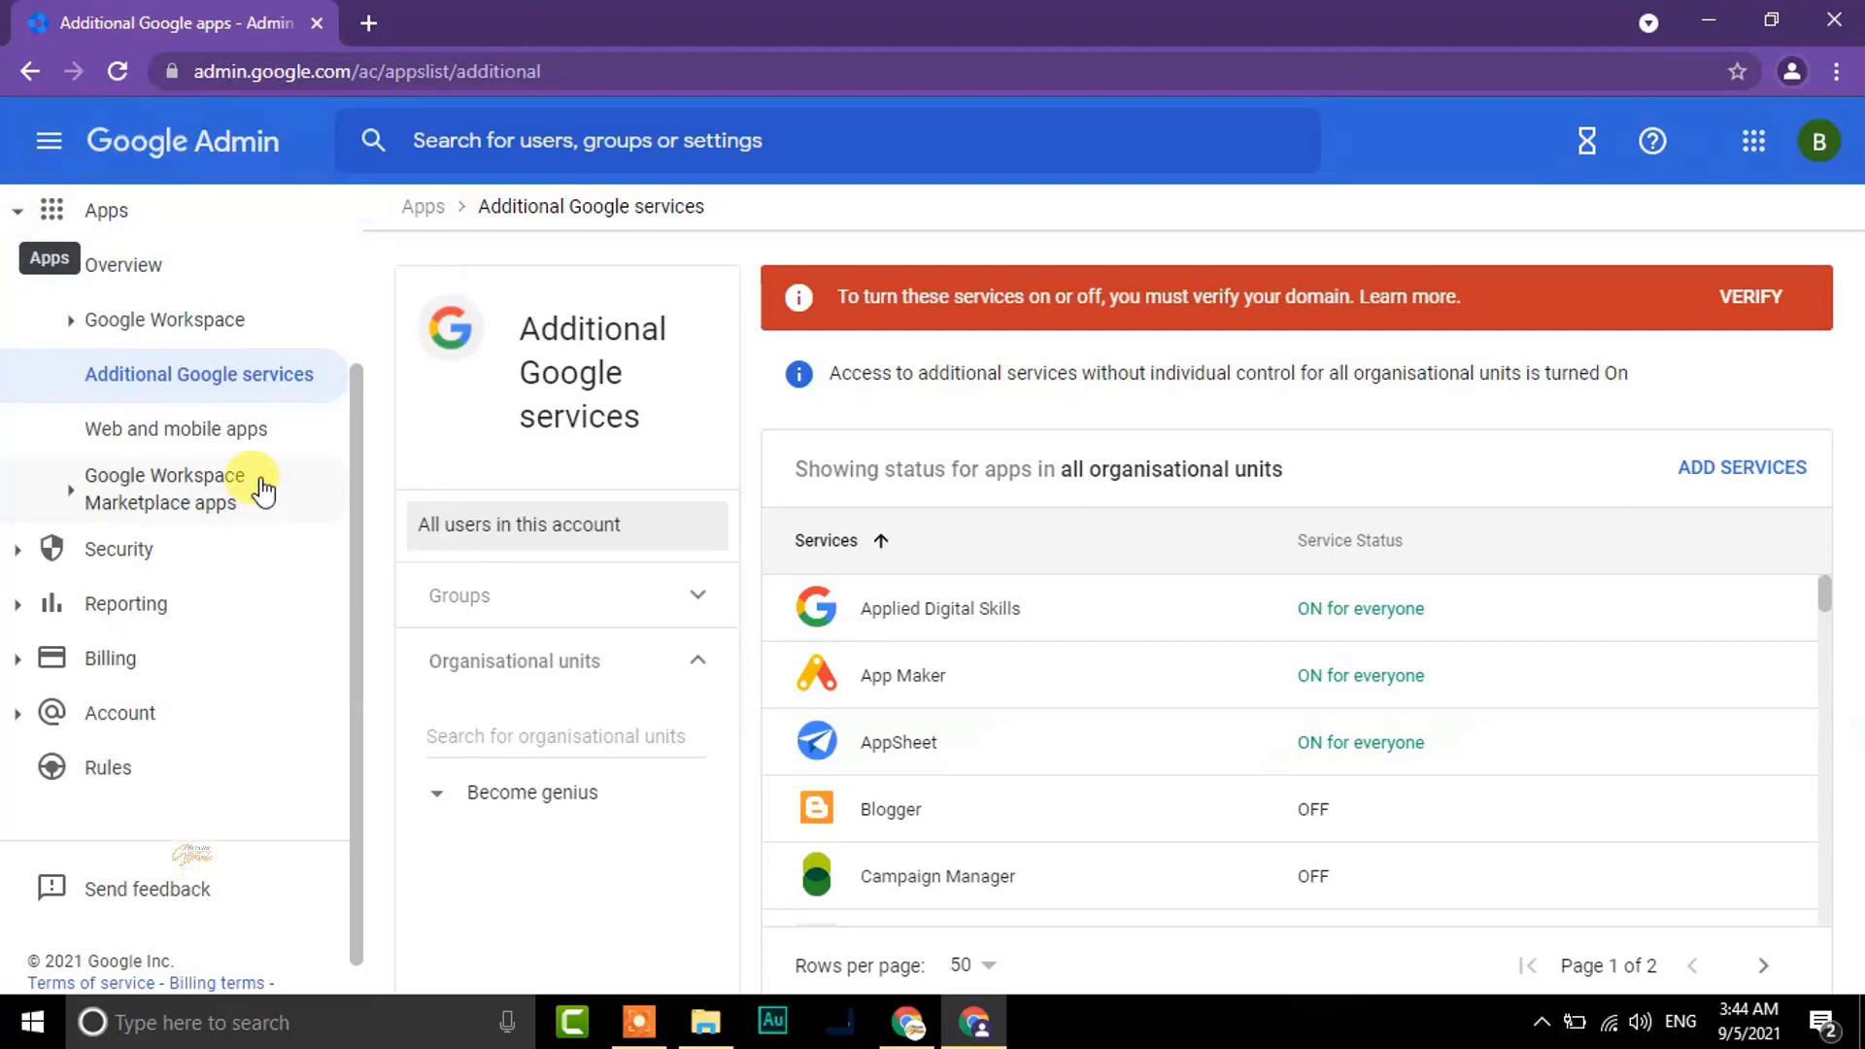
click(114, 210)
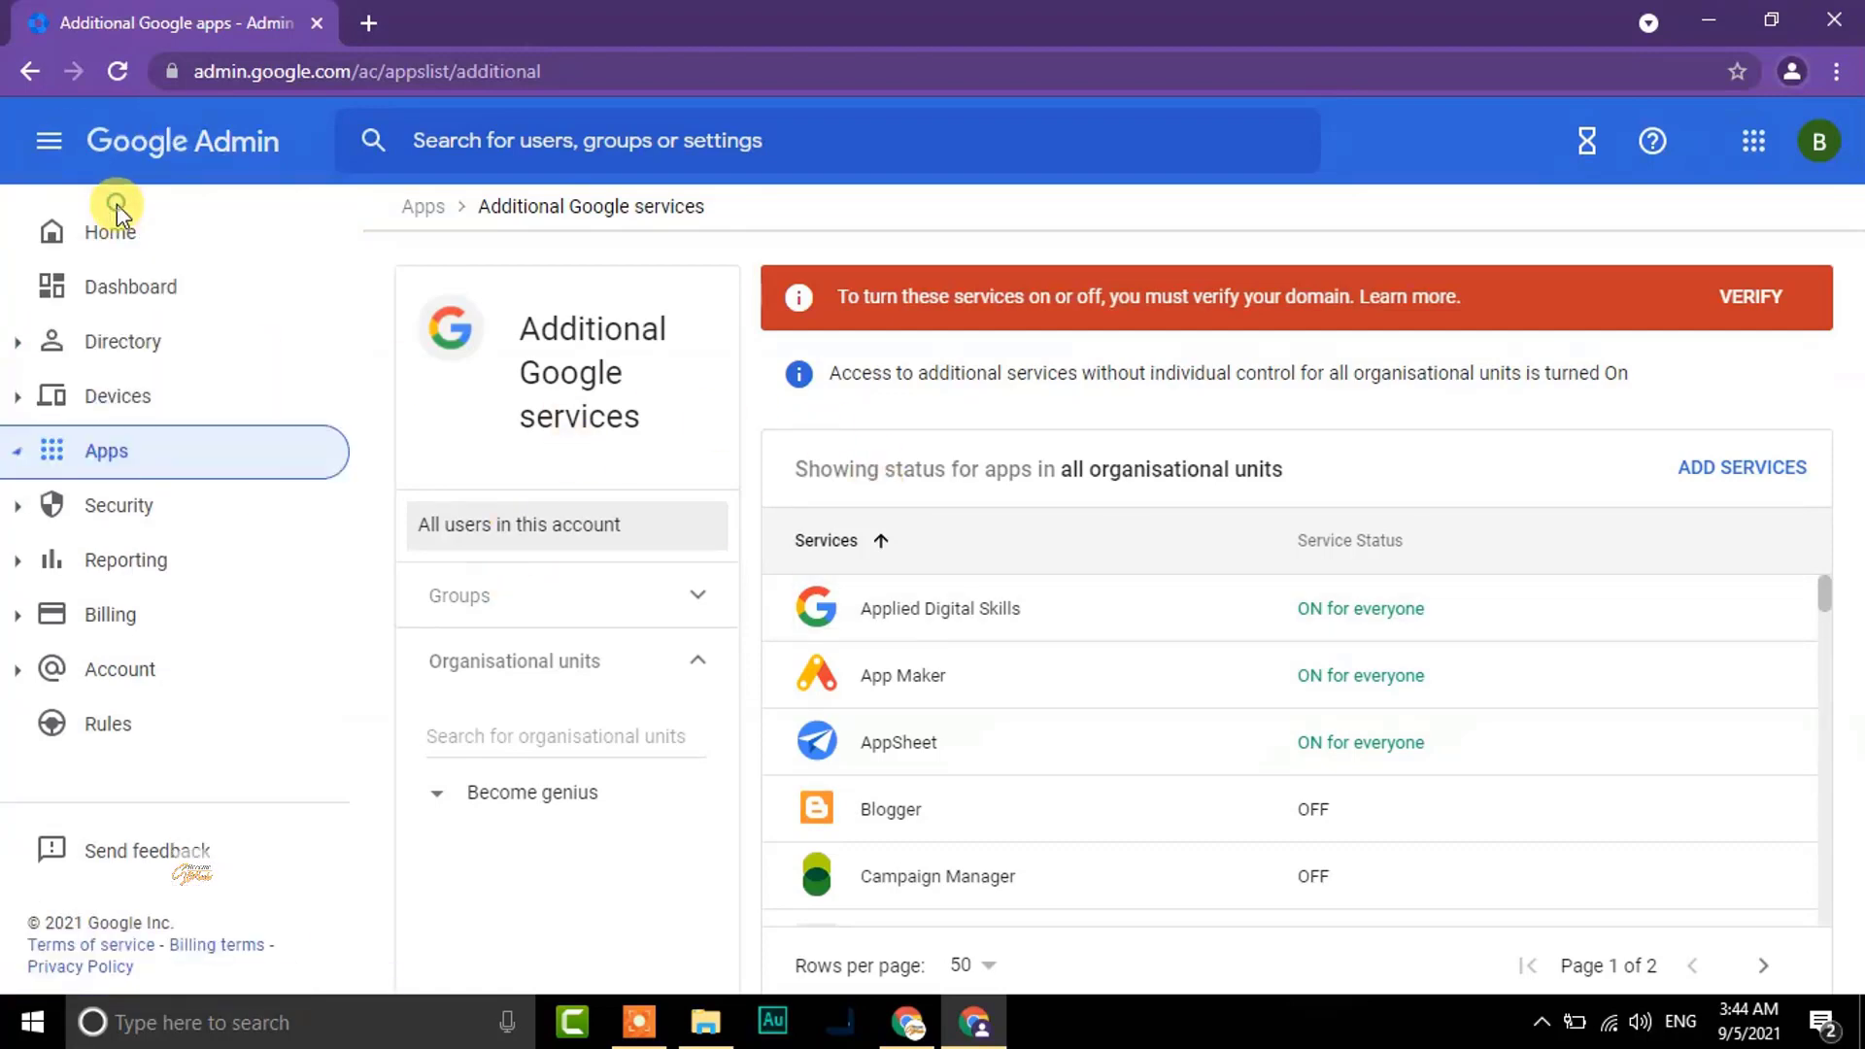
Choose Home in the left navigation to go back to the Admin console
click(125, 243)
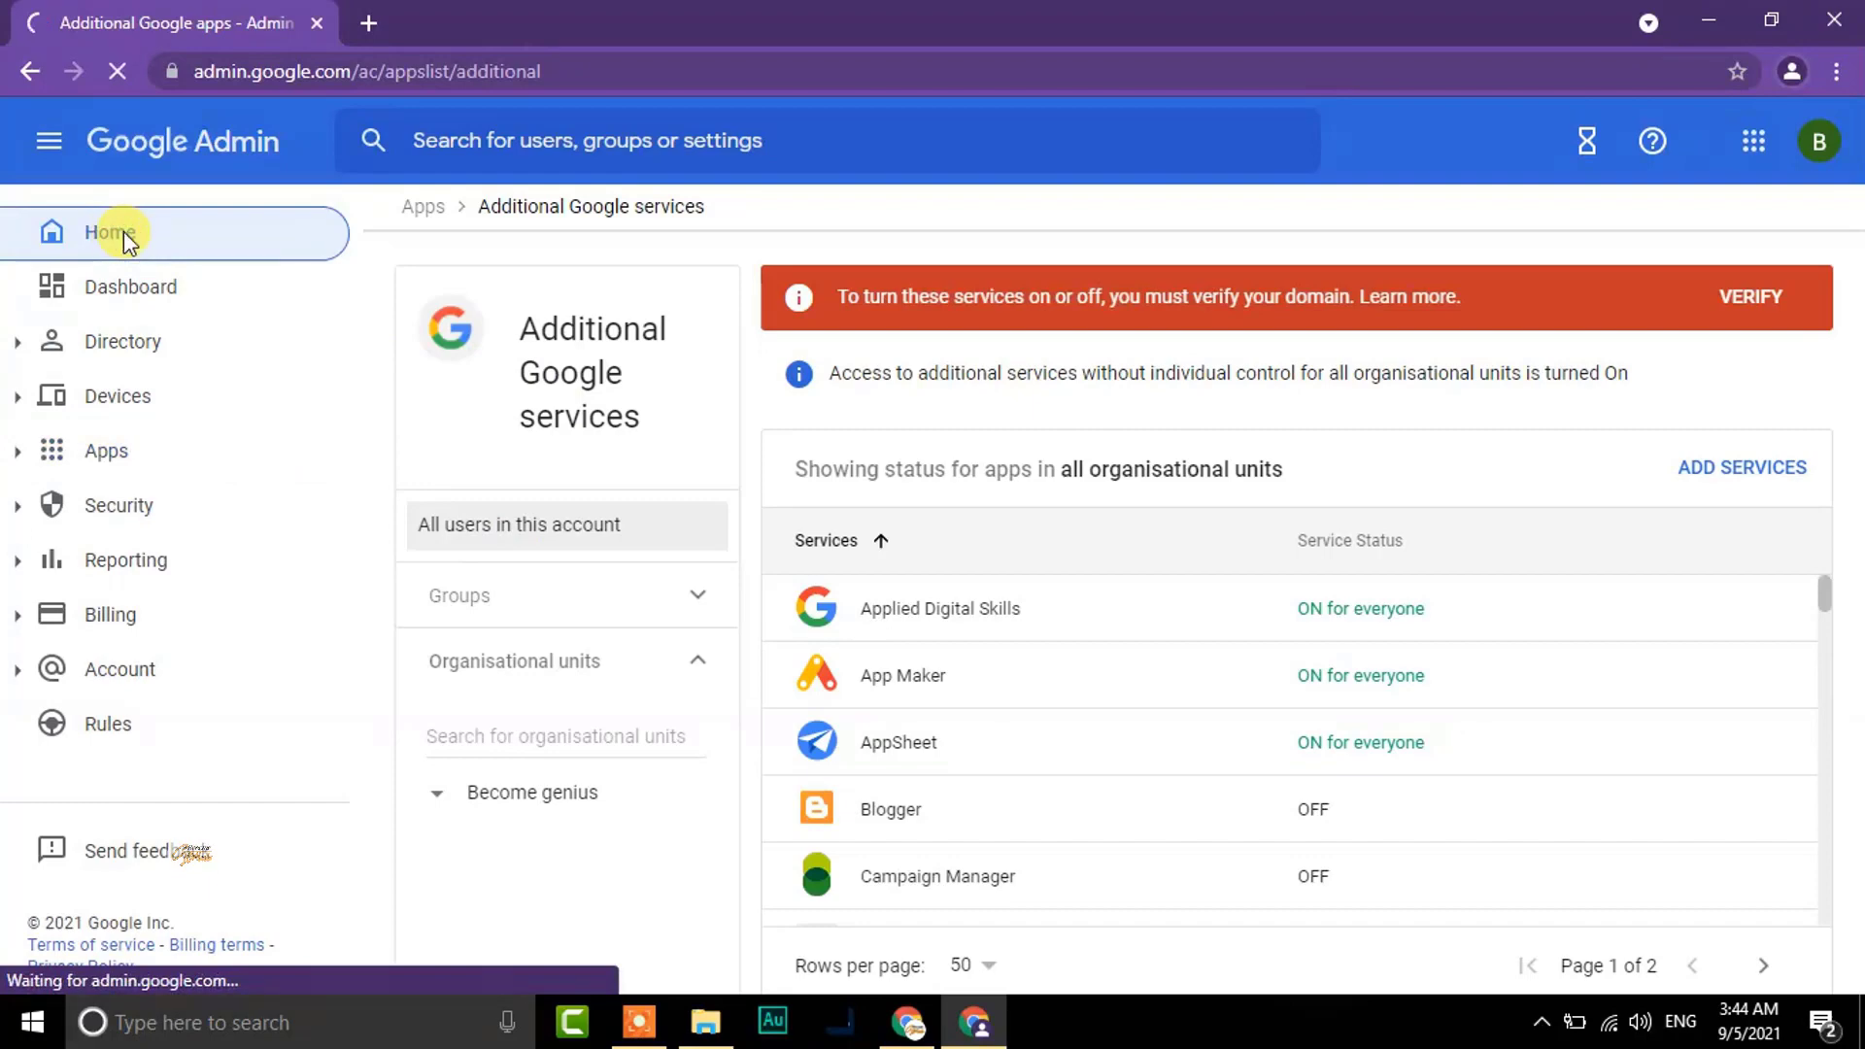